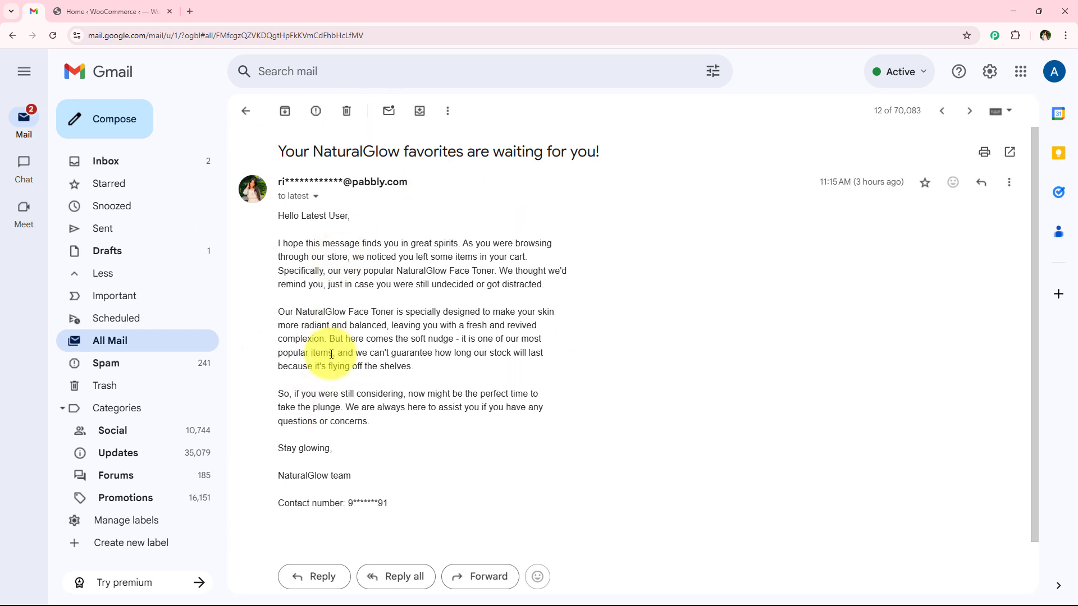
Open the Pabbly Connect landing page at pabbly.com/connect/inr in a new browser tab
left_click(190, 11)
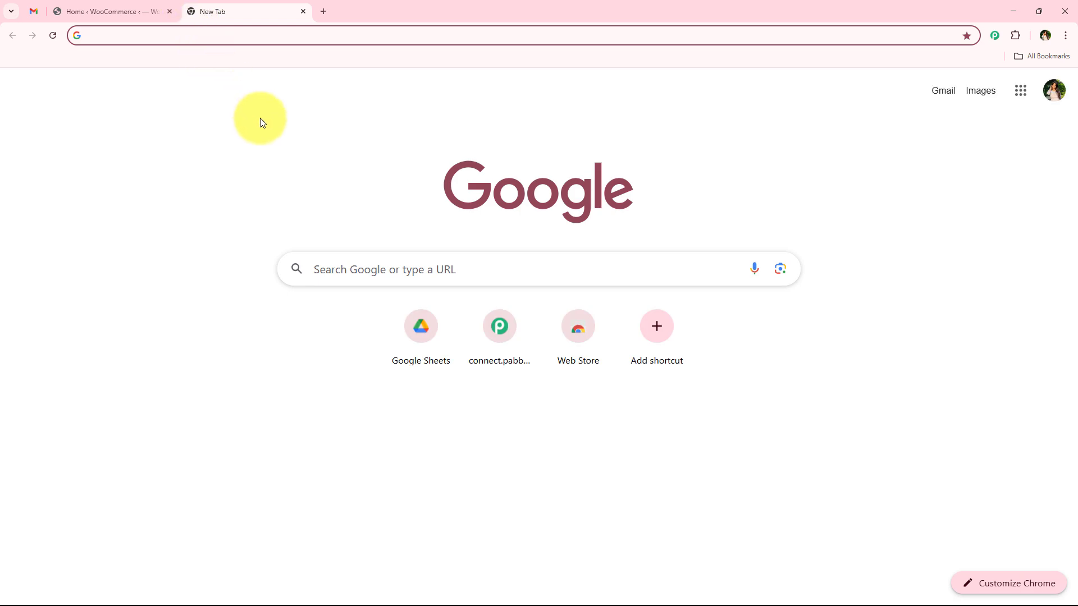
left_click(208, 30)
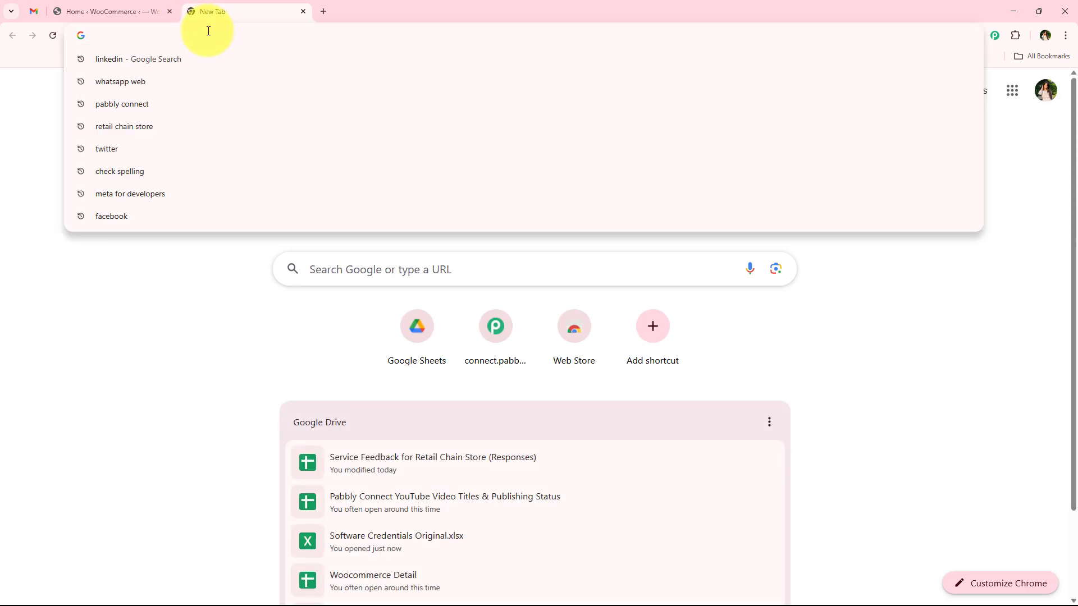
type("pa")
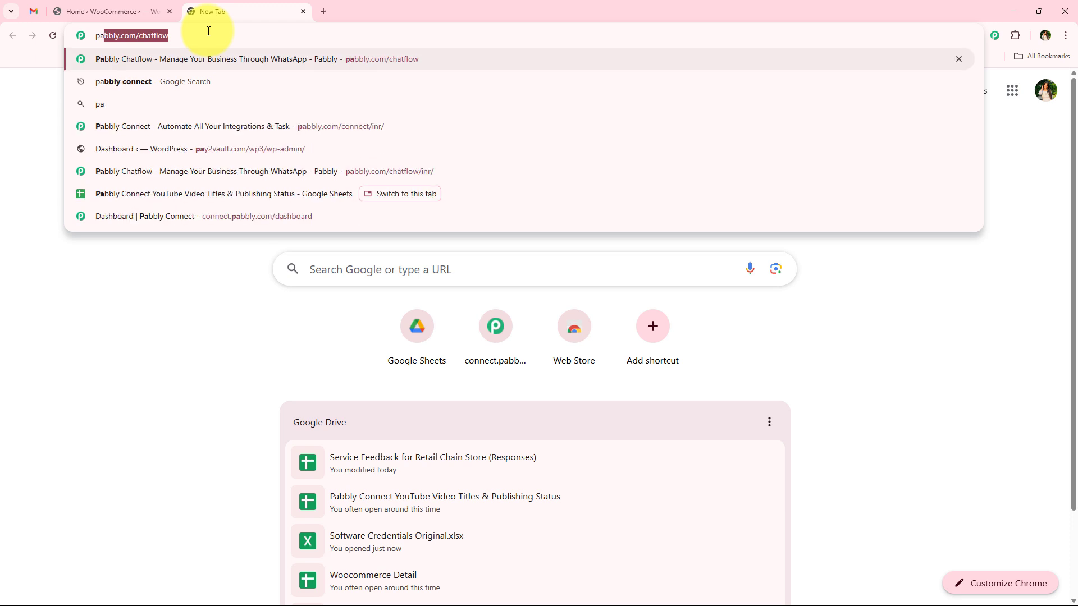
type("bbly")
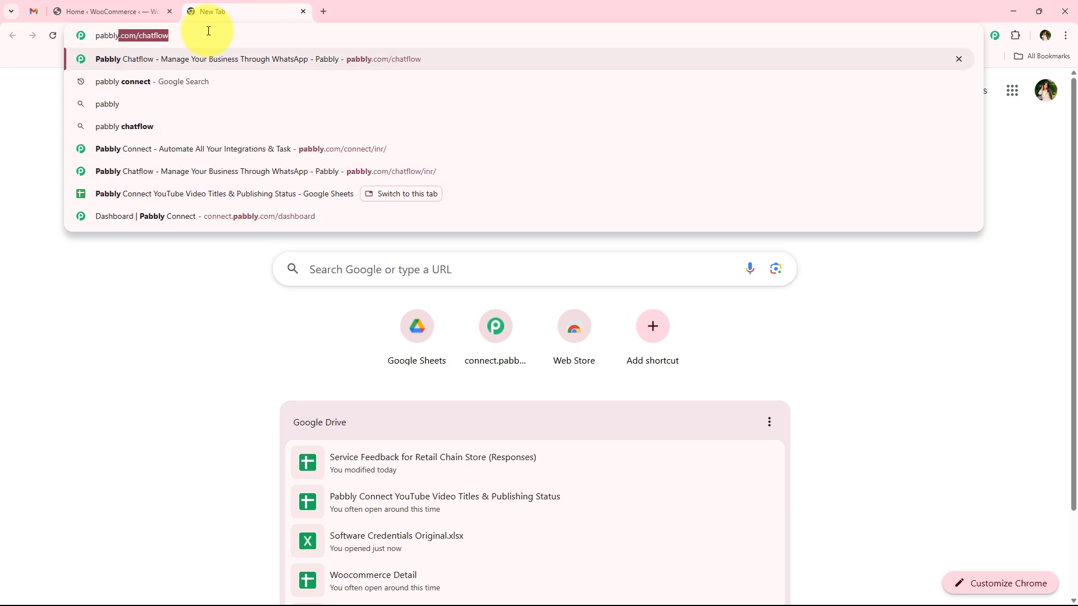
type(".c")
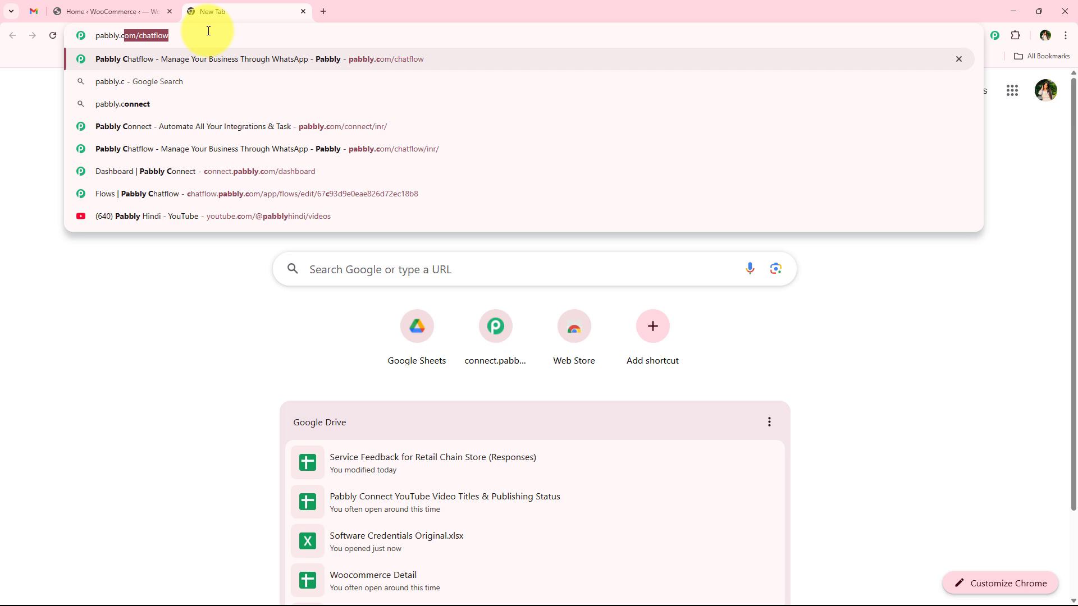
type("om/c")
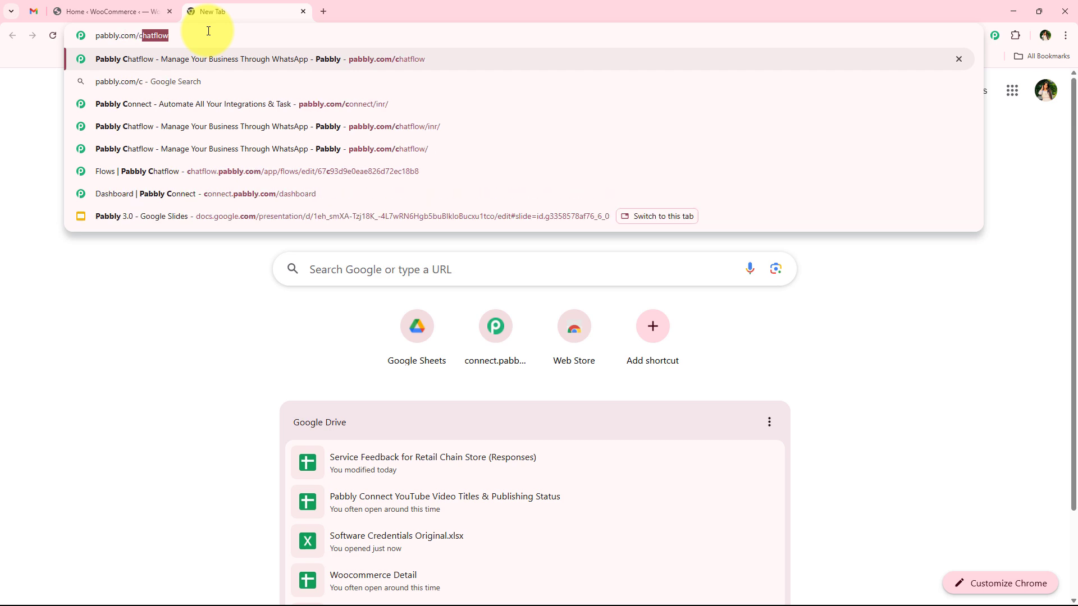
type("on")
key("Return")
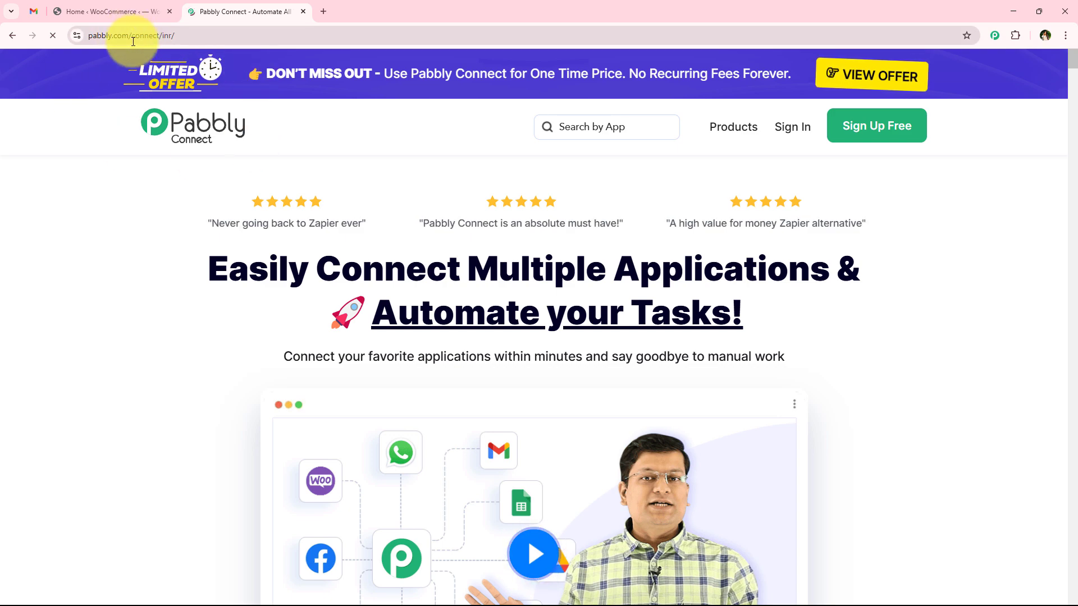
Look over the Pabbly Connect landing page and sign in with the existing account
scroll(261, 311, "down", 4)
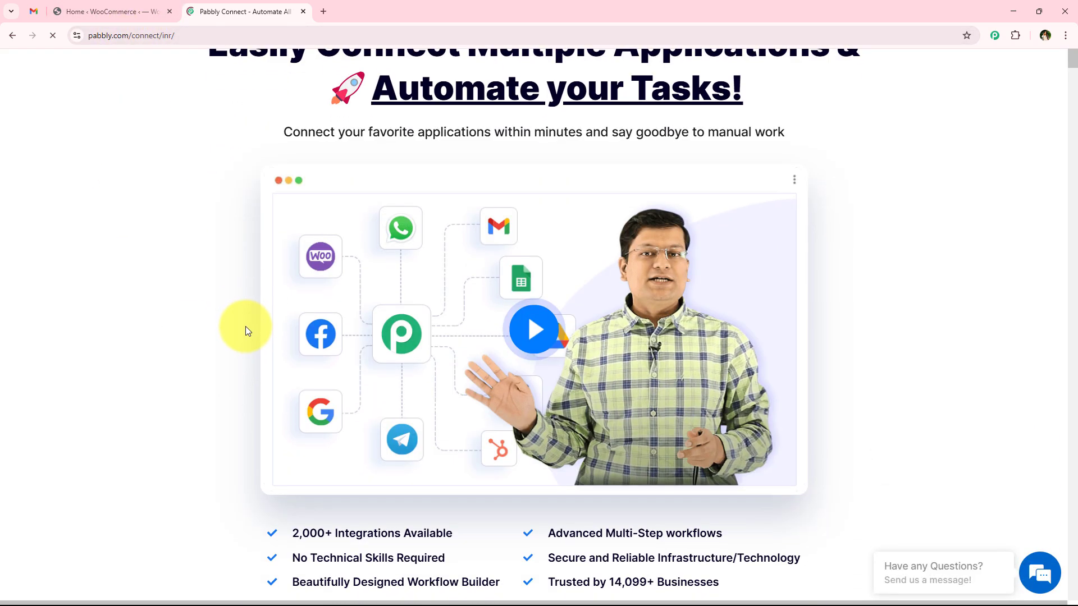
scroll(174, 356, "down", 10)
scroll(163, 371, "up", 14)
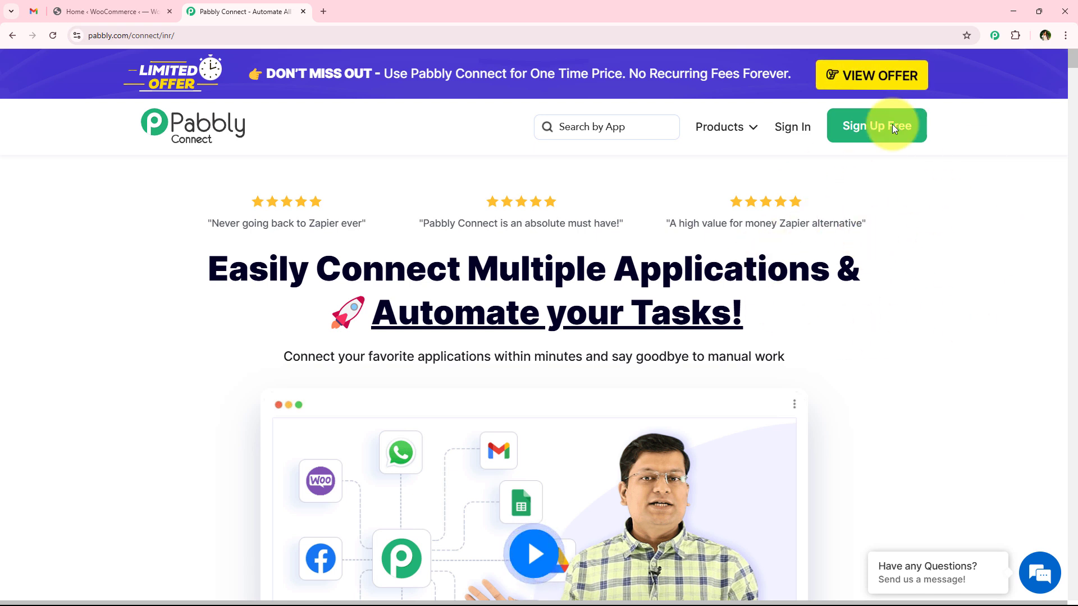
left_click(793, 139)
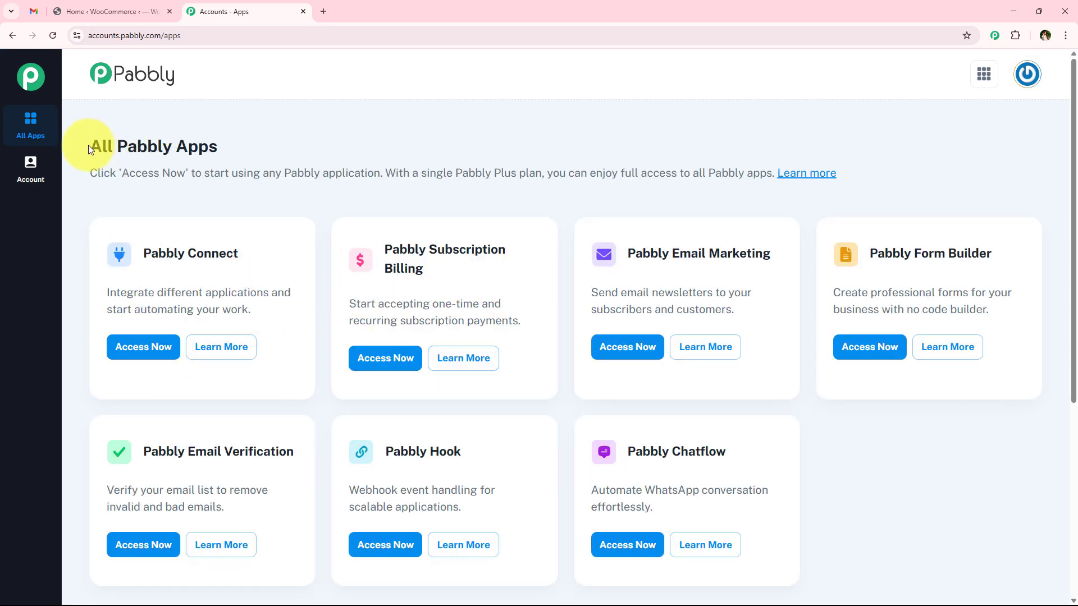
Access Pabbly Connect from the list of all Pabbly apps and dismiss the browser's performance alert
left_click_drag(89, 147, 216, 146)
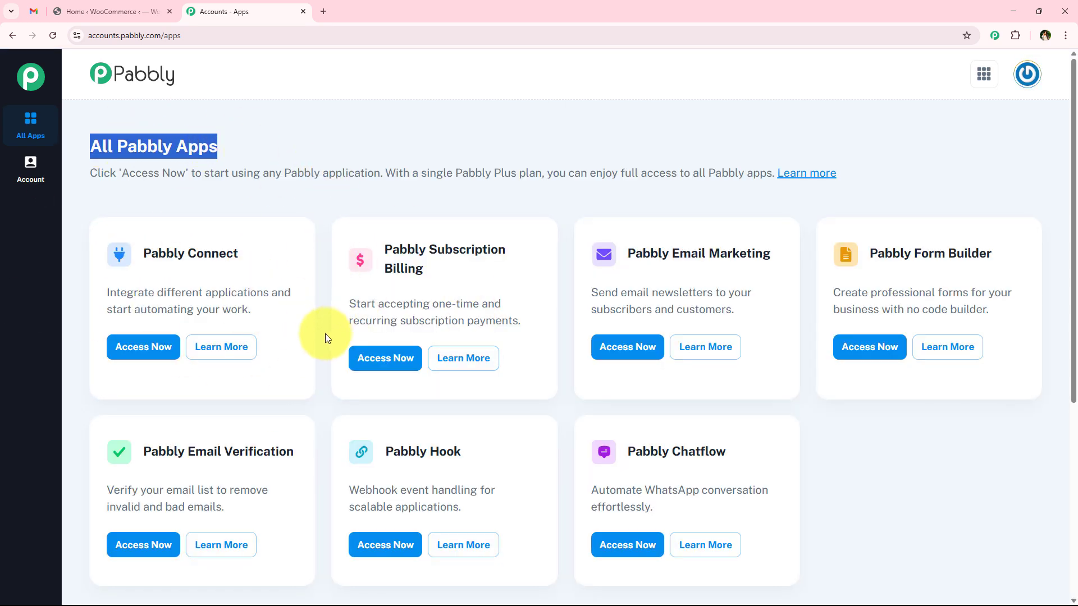
scroll(322, 369, "down", 2)
scroll(323, 369, "up", 2)
scroll(322, 369, "down", 2)
scroll(322, 369, "up", 2)
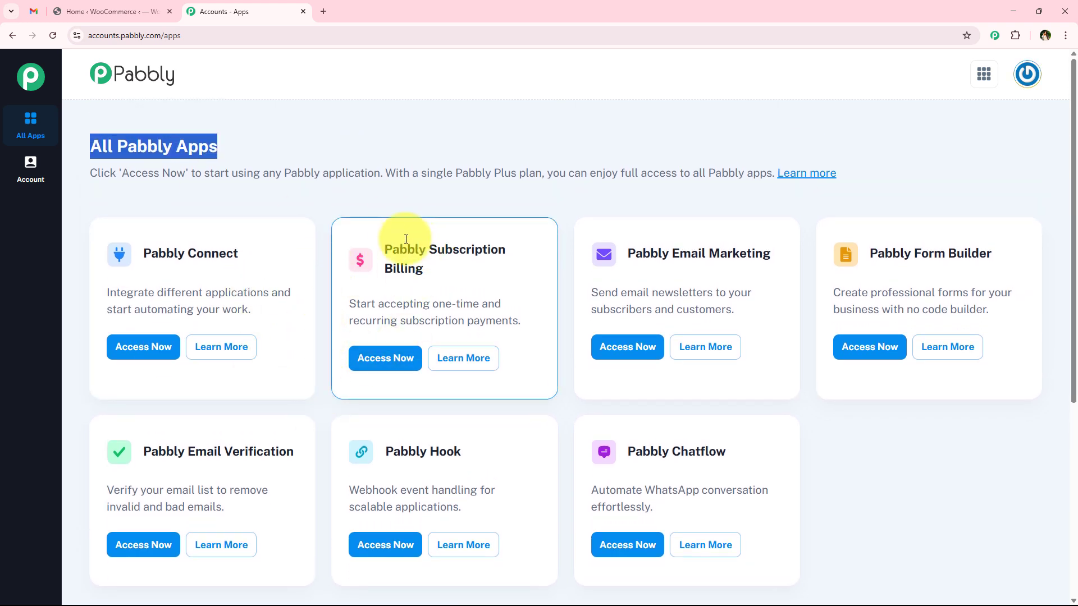
left_click_drag(145, 253, 267, 290)
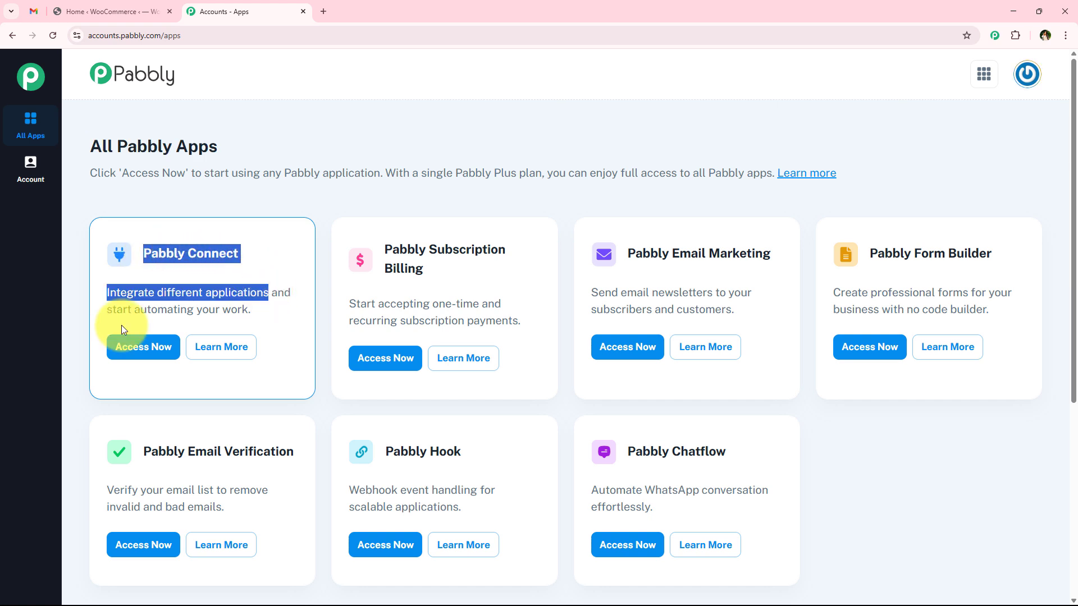
left_click(135, 352)
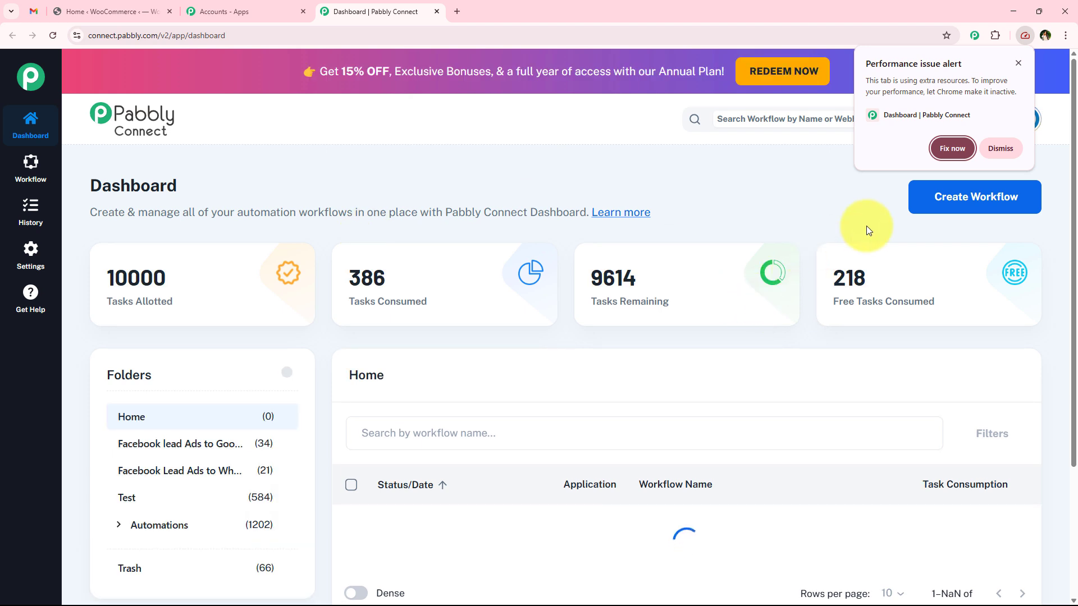
left_click(1000, 148)
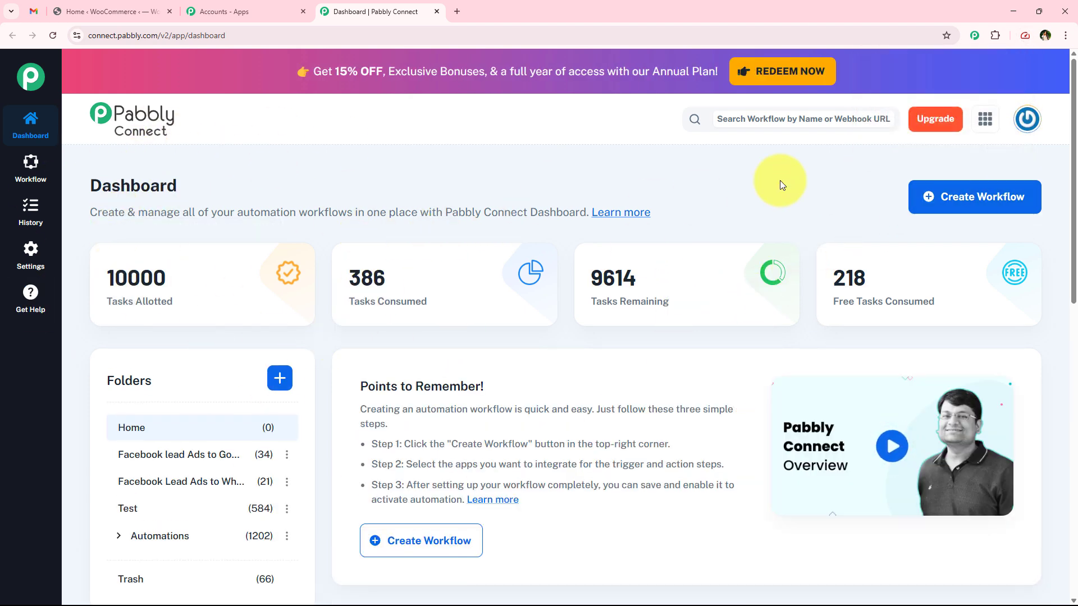
left_click(1017, 217)
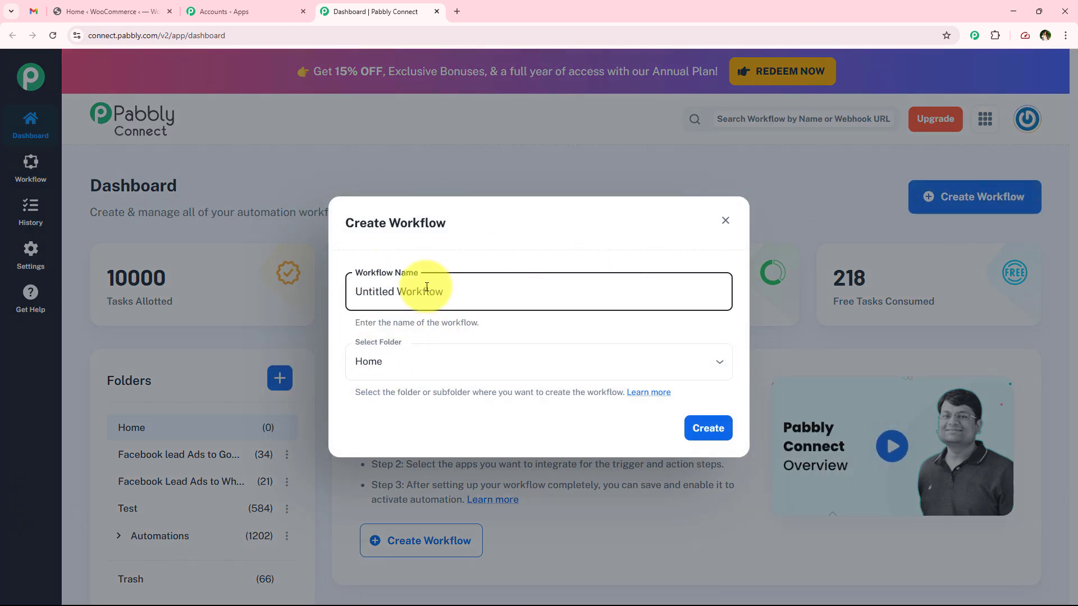
key("Tab")
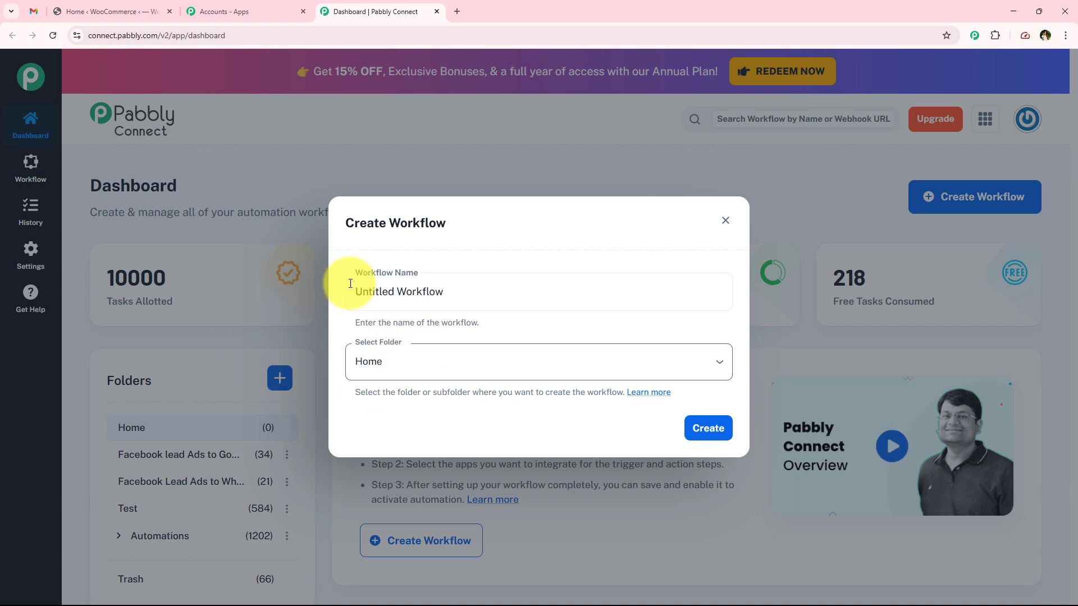
left_click(724, 221)
scroll(354, 317, "down", 2)
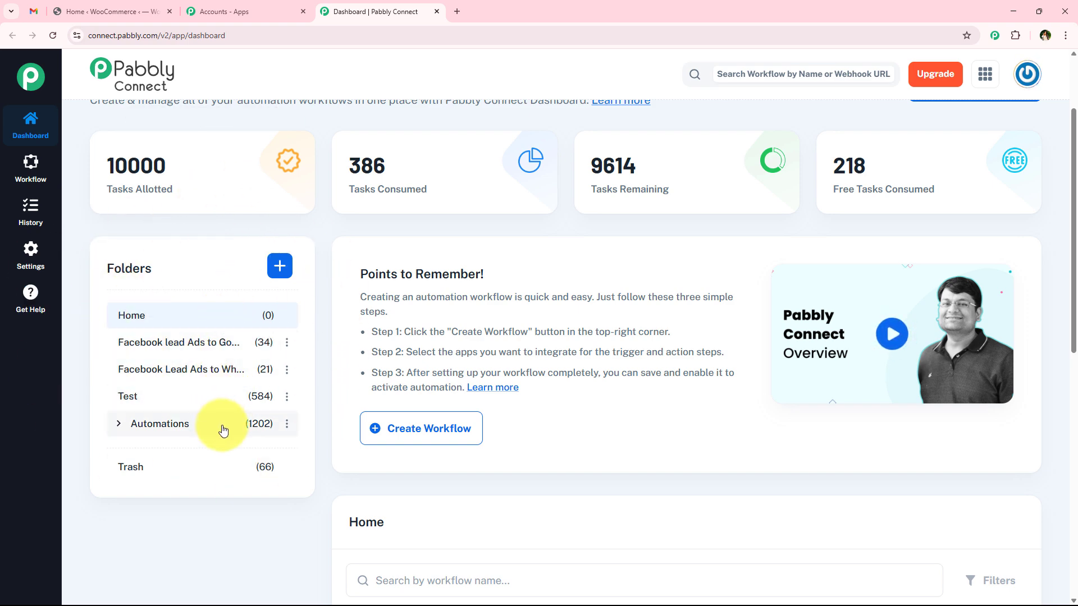
scroll(223, 430, "up", 2)
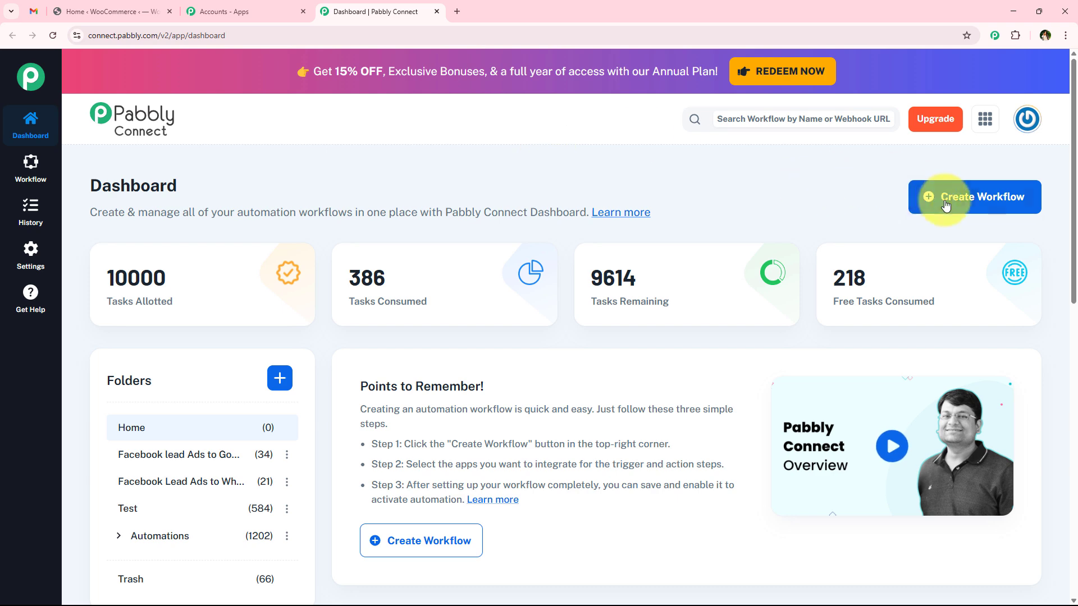
Start a new workflow and choose Automations as its folder
left_click(945, 202)
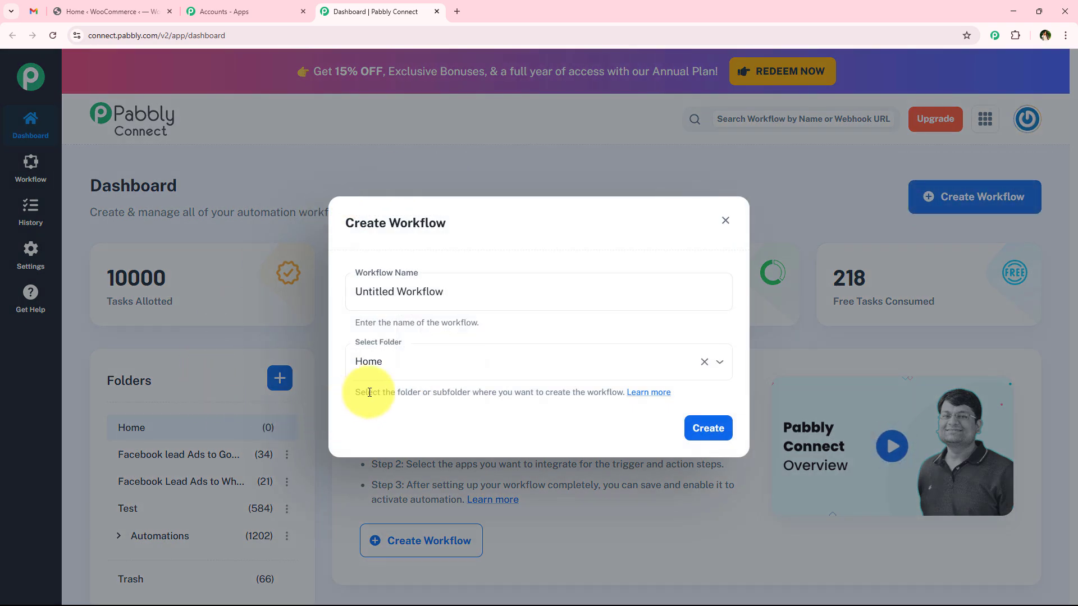
key("Tab")
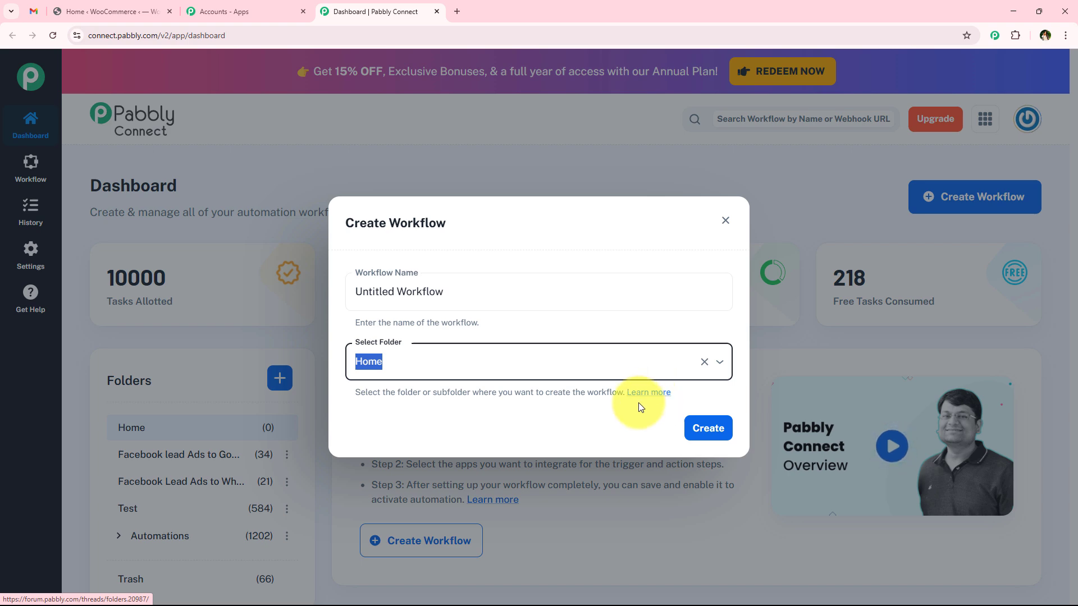
left_click(534, 426)
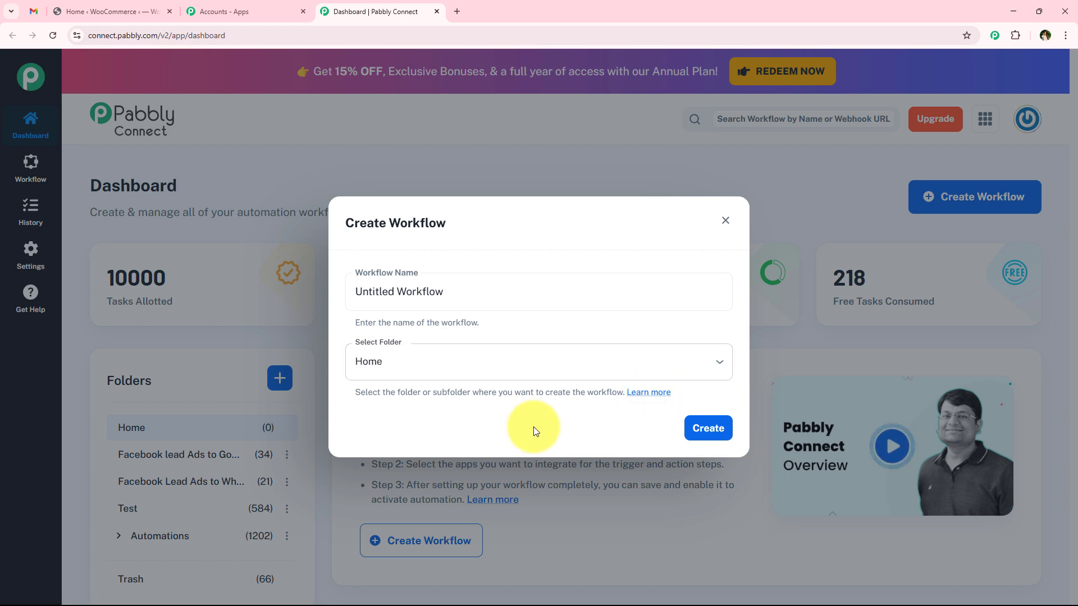
left_click(371, 359)
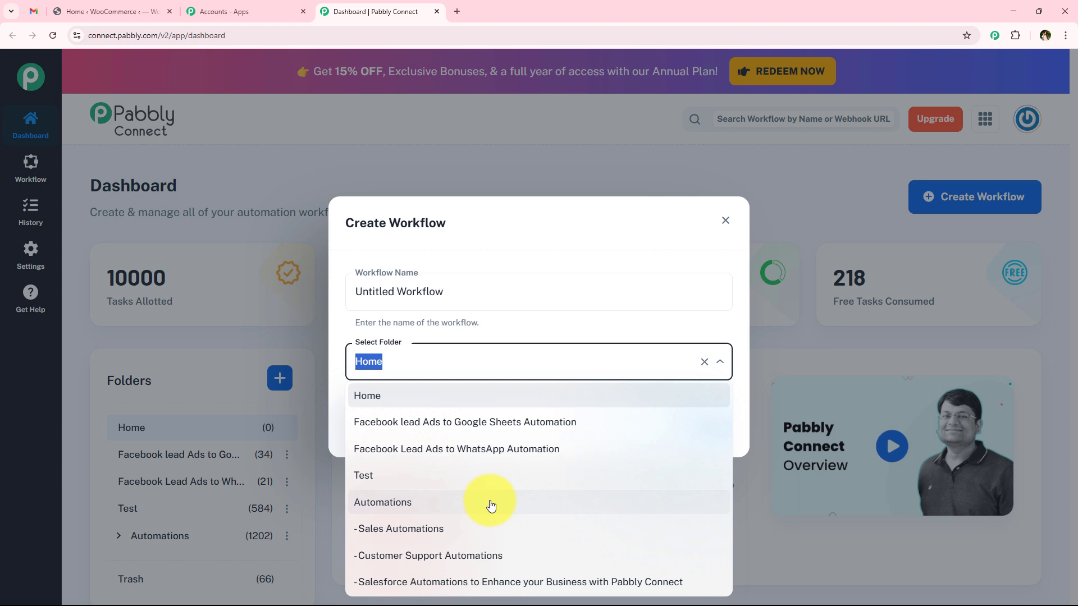
left_click(490, 505)
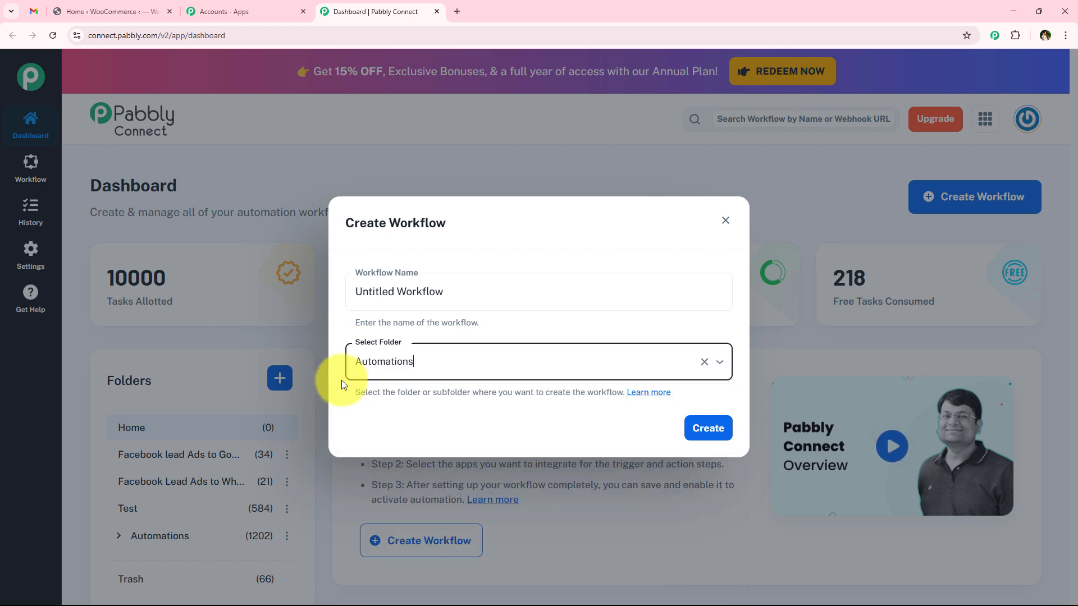
Name the workflow "How to Automate WooCommerce Abandoned Cart Emails Using AI Agent" and create it
left_click_drag(444, 291, 316, 293)
key("BackSpace")
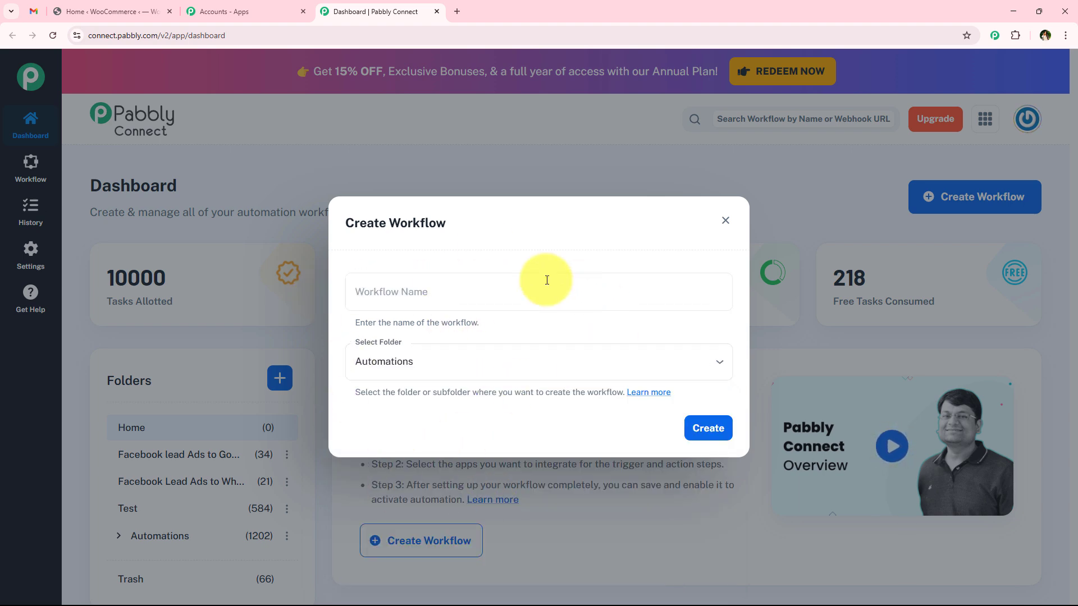
left_click(517, 291)
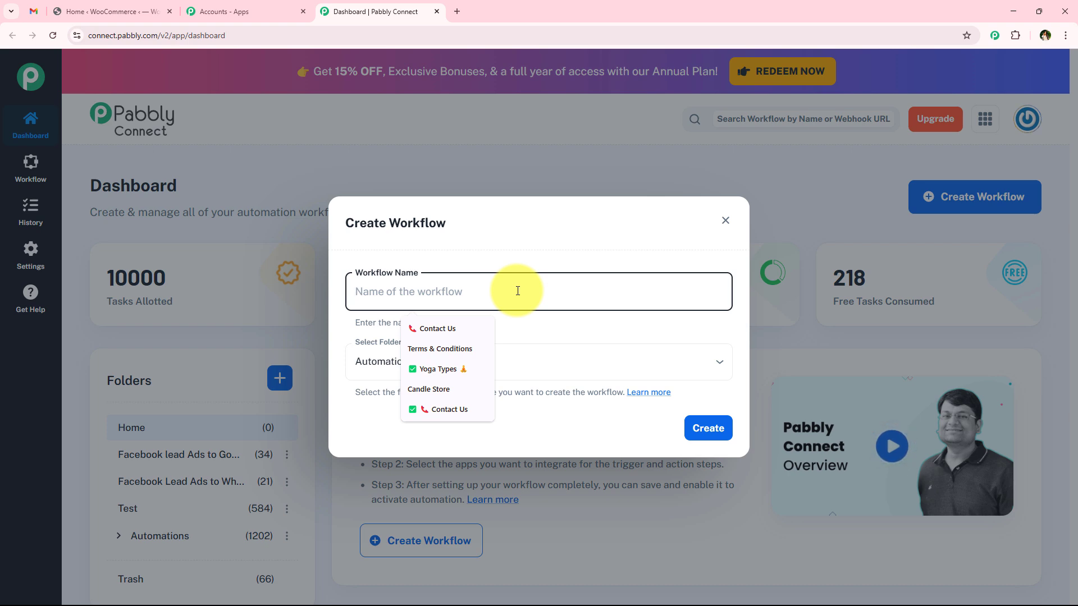
type("How to Automate WooCommerce Abandoned Cart Emails Using AI Agent")
left_click_drag(441, 292, 722, 290)
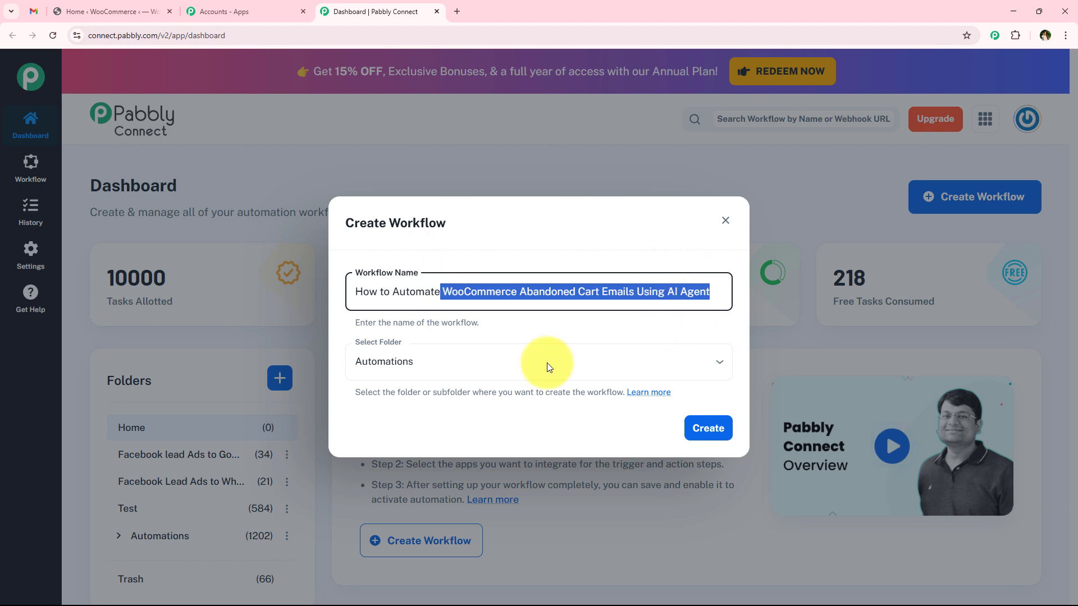
left_click(703, 429)
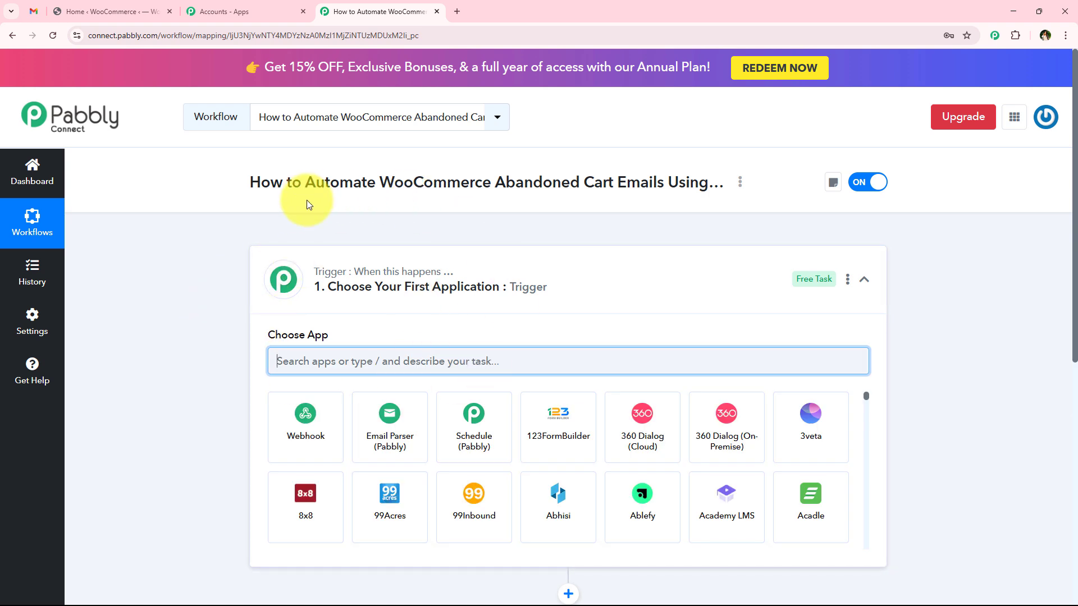
Search the trigger's apps for WooComm and choose WooCommerce as the trigger application
left_click(353, 287)
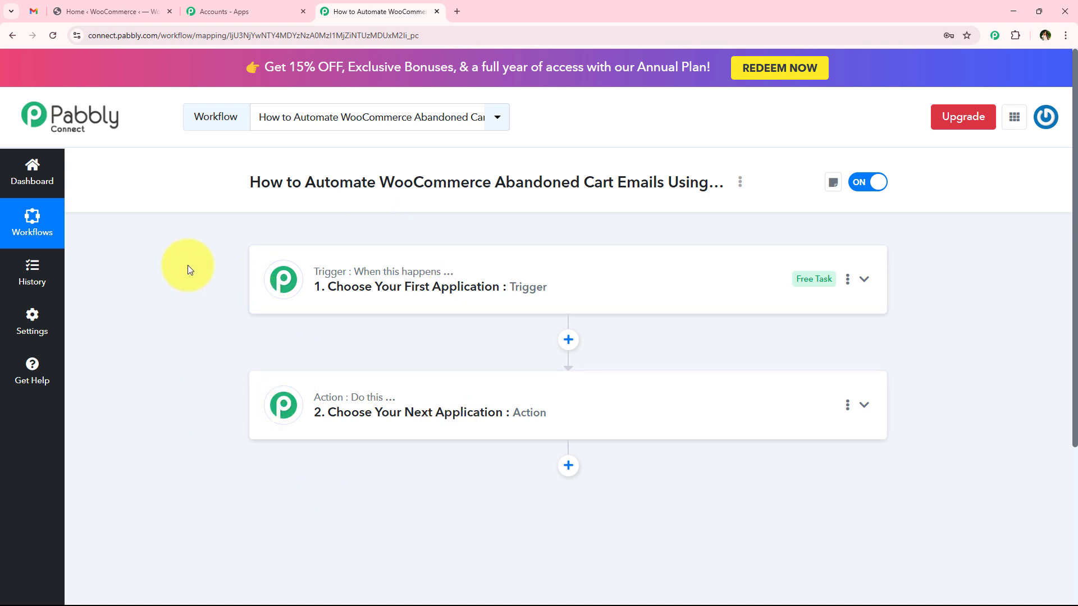
left_click(456, 305)
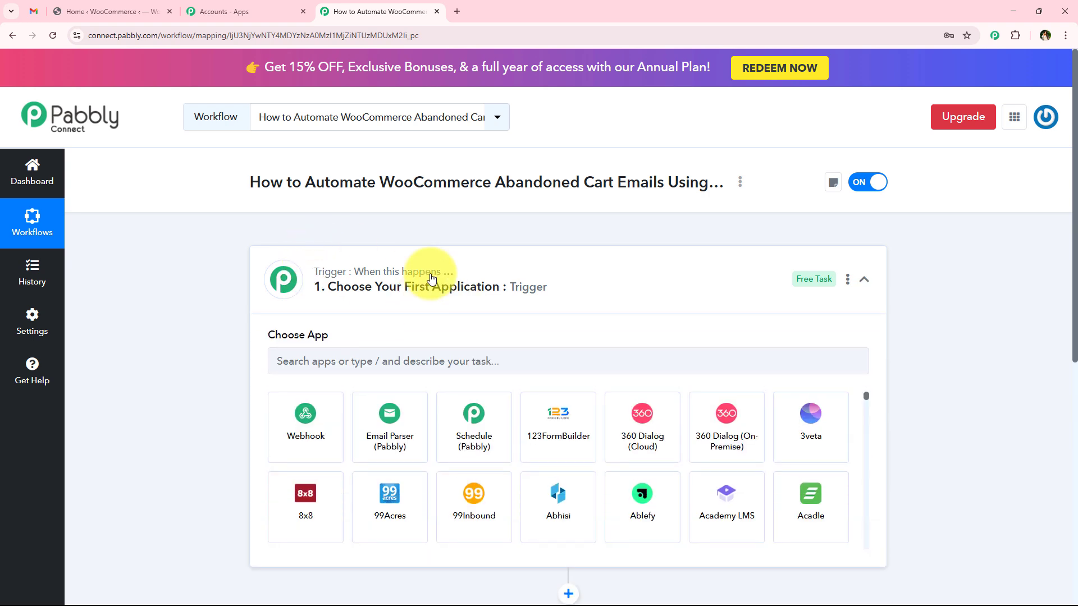
left_click(365, 353)
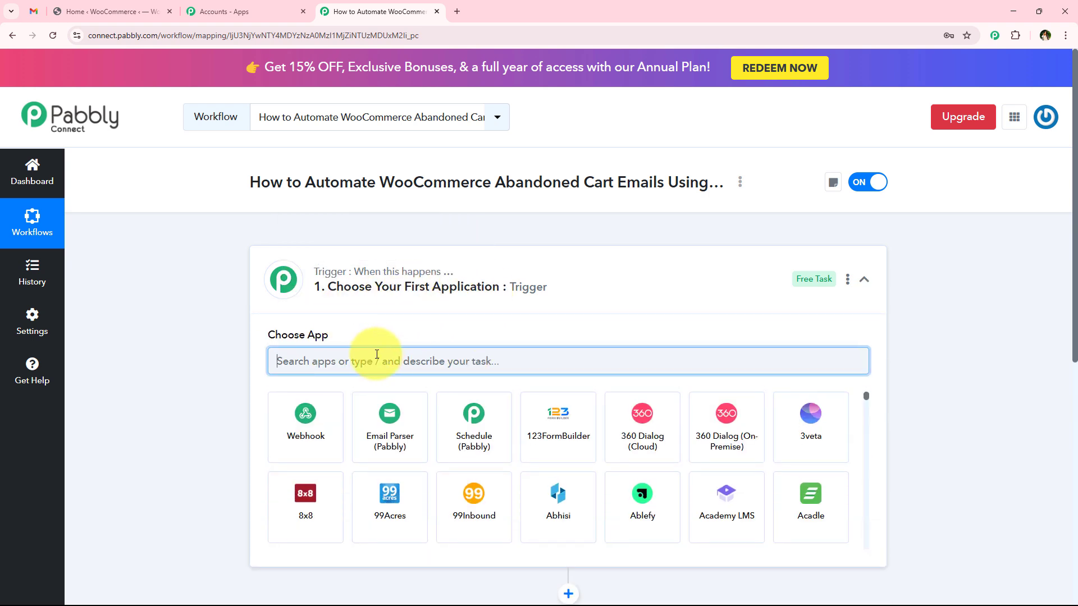
type("Woo")
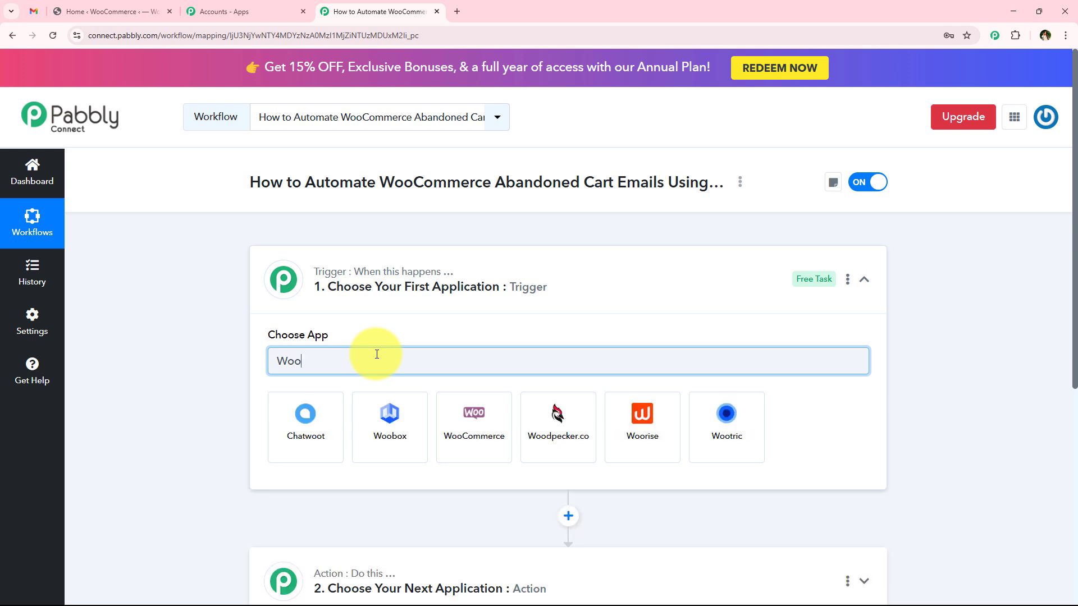
type("Comm")
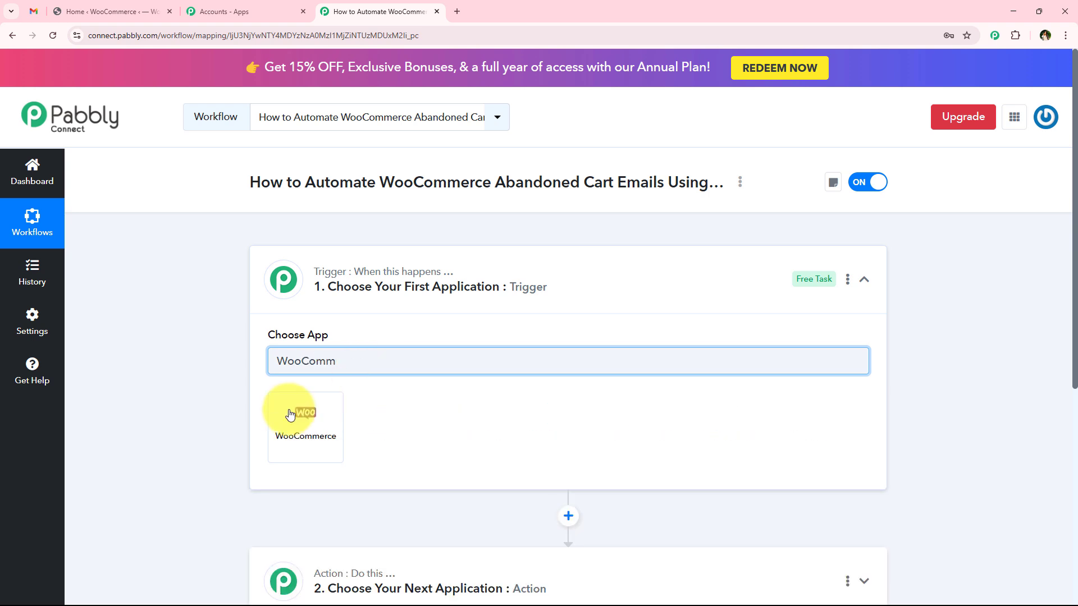
left_click(290, 415)
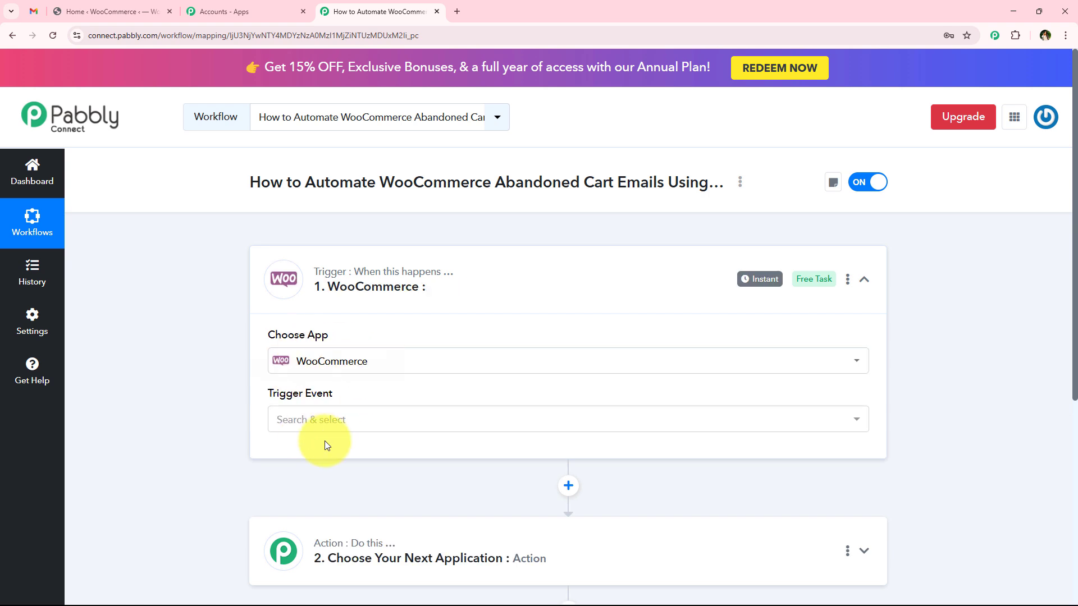
left_click_drag(265, 395, 335, 393)
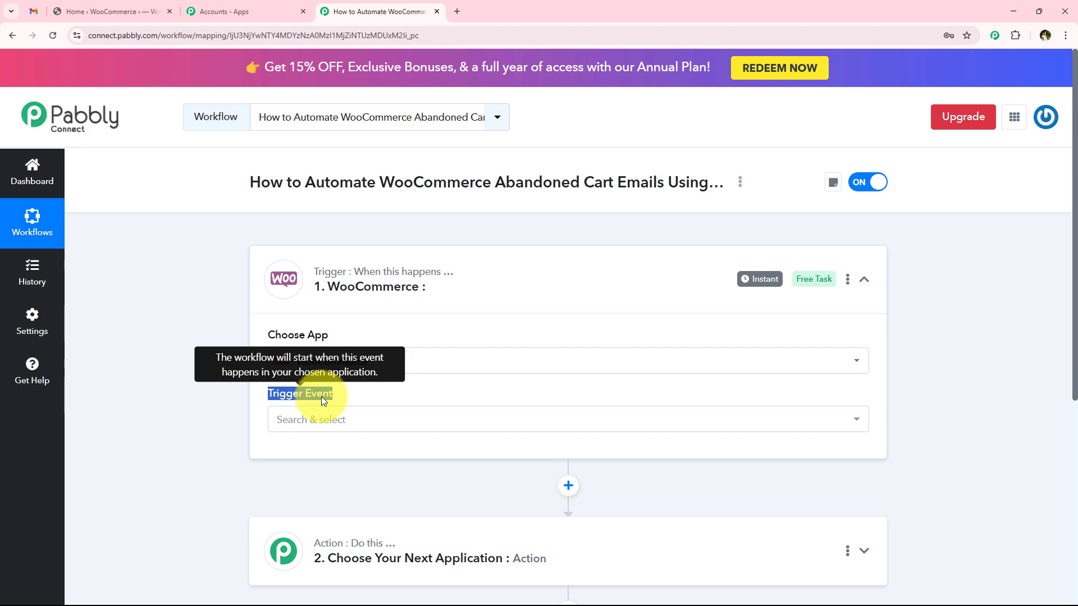
Set New Cart Abandonment as the trigger event for WooCommerce
left_click(325, 423)
left_click(261, 422)
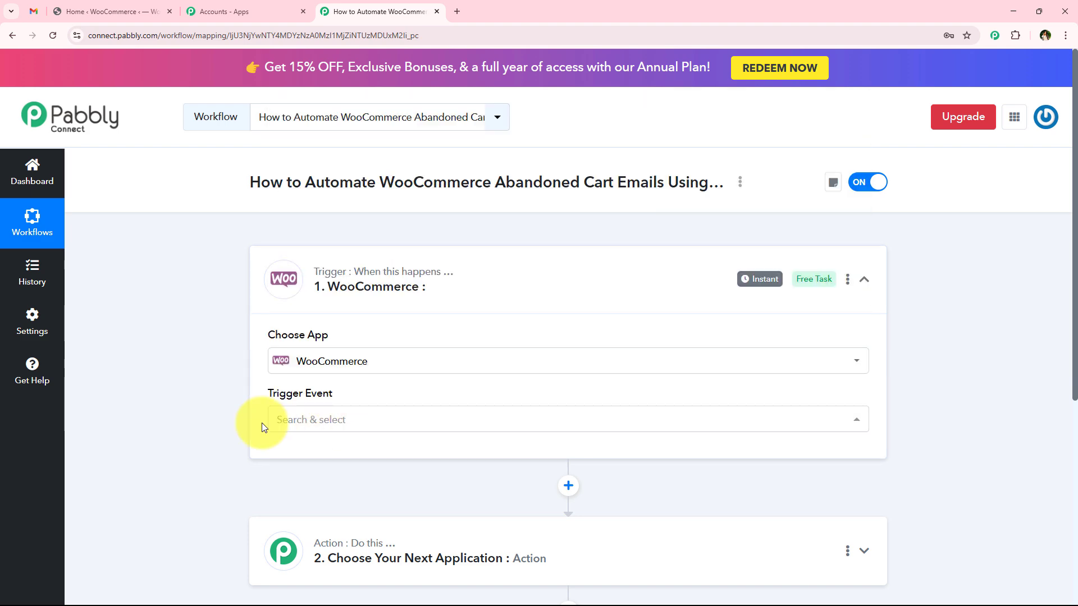
left_click(331, 422)
scroll(312, 312, "down", 10)
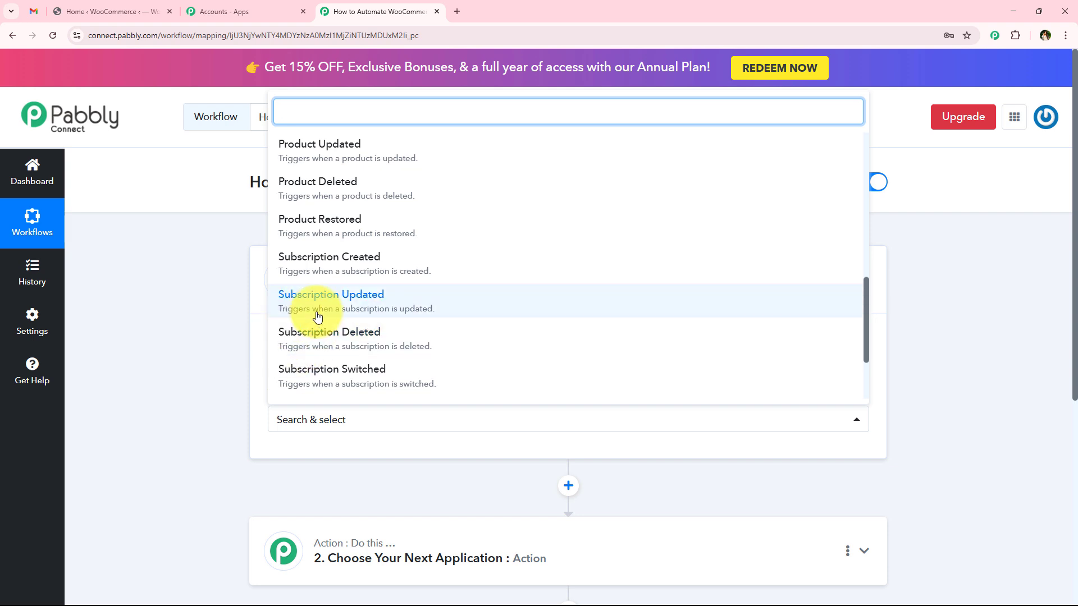
left_click(576, 354)
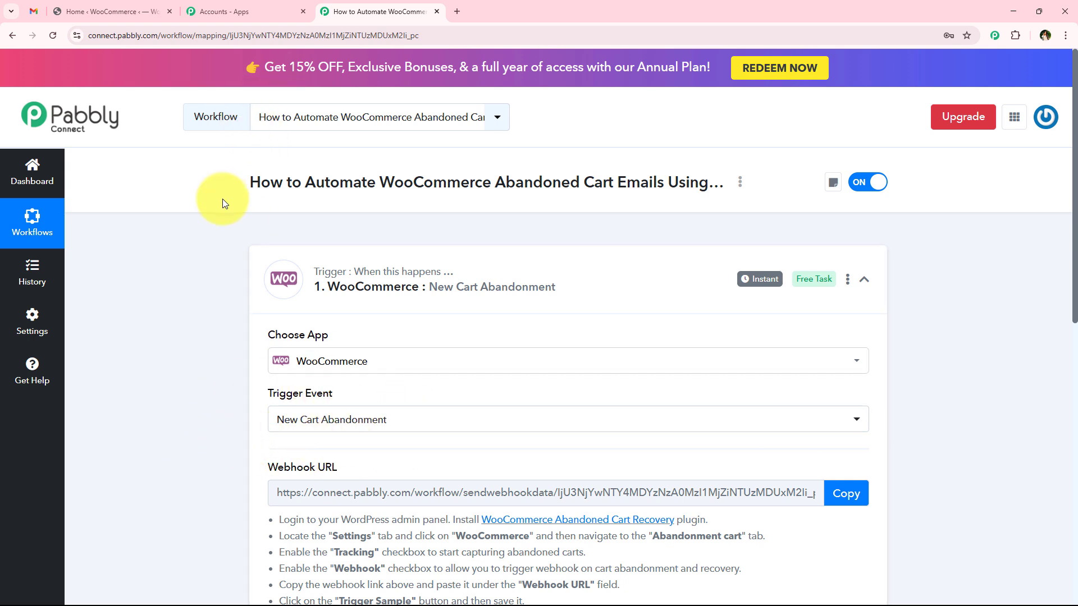
Copy the webhook URL generated for the New Cart Abandonment trigger
middle_click(223, 228)
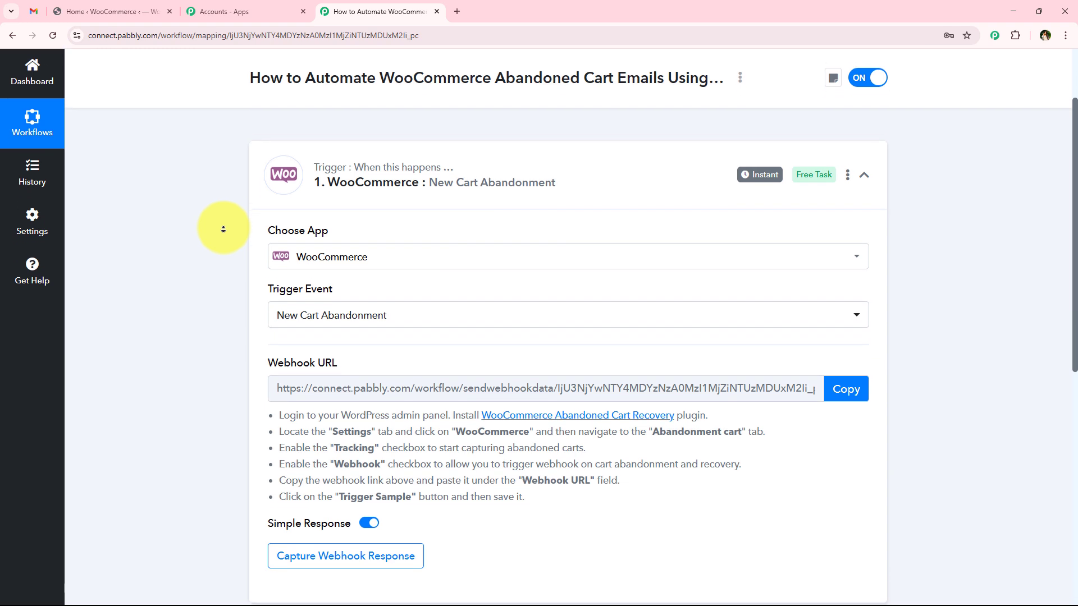
middle_click(223, 229)
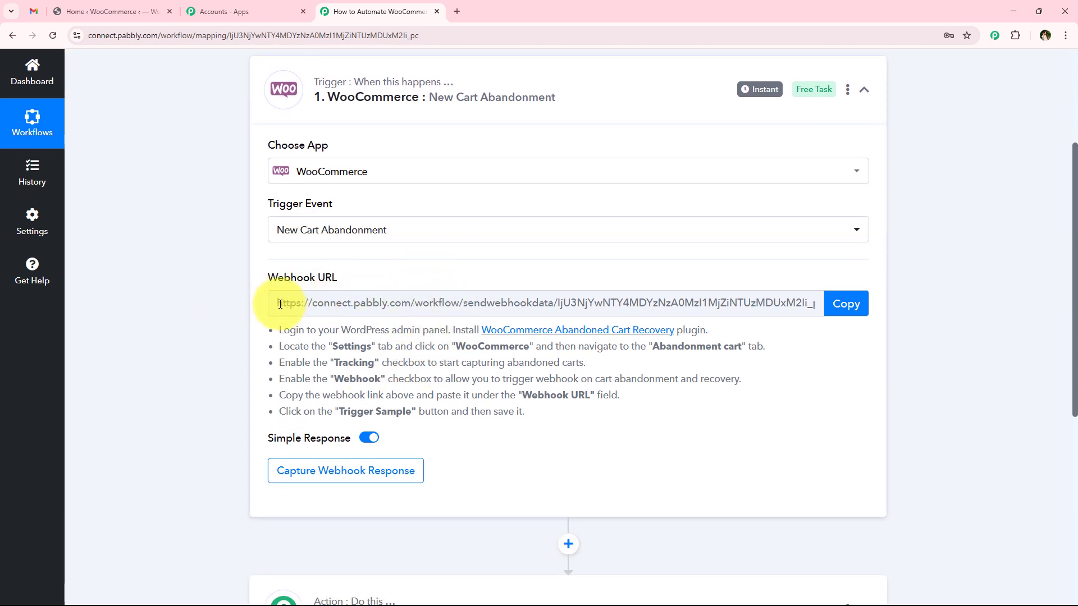
left_click_drag(280, 303, 830, 308)
key("ctrl+c")
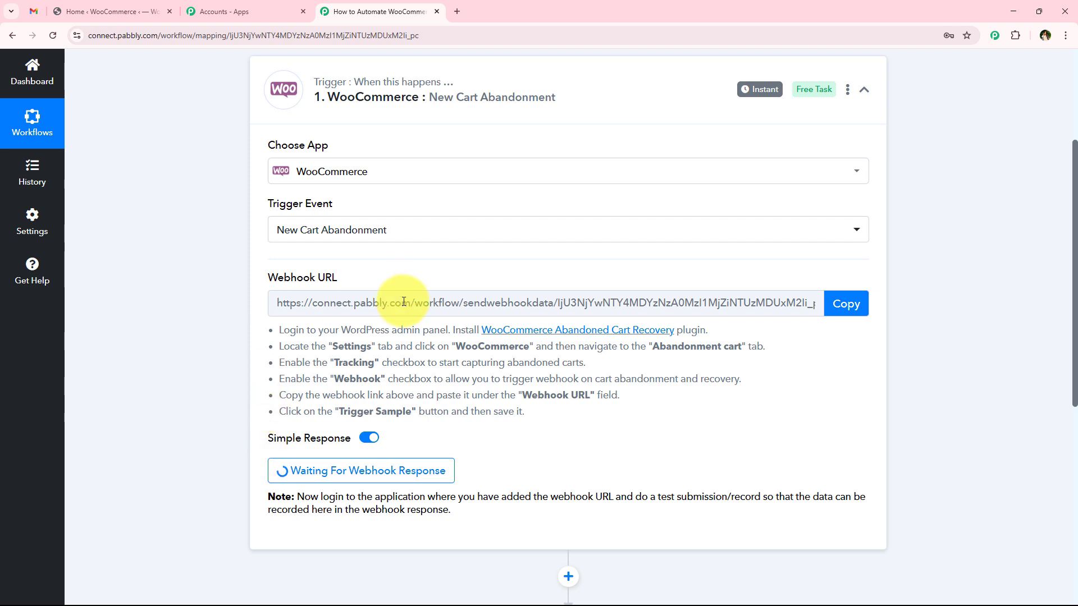
left_click(837, 311)
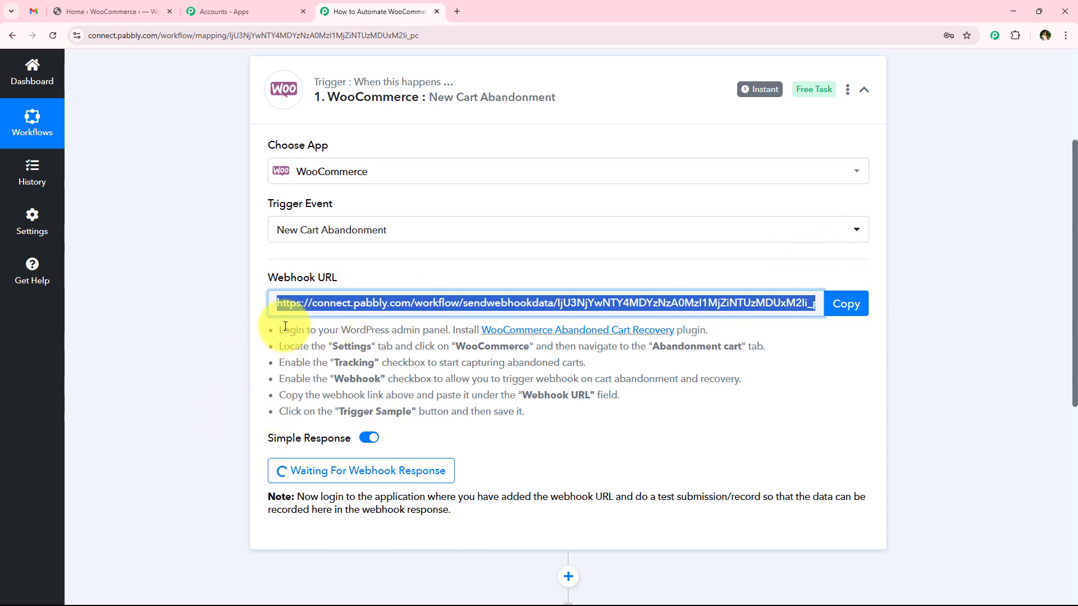
Read the webhook setup instructions and inspect the linked WooCommerce Abandoned Cart Recovery plugin page, closing it when done
left_click_drag(277, 325, 571, 415)
left_click(250, 323)
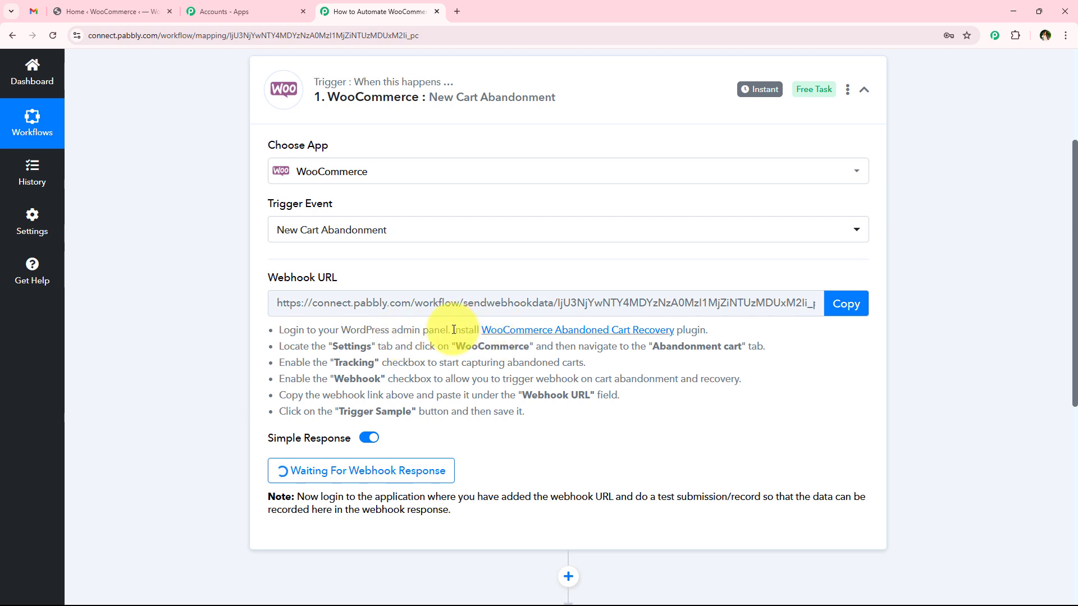
left_click_drag(453, 330, 723, 331)
left_click(723, 332)
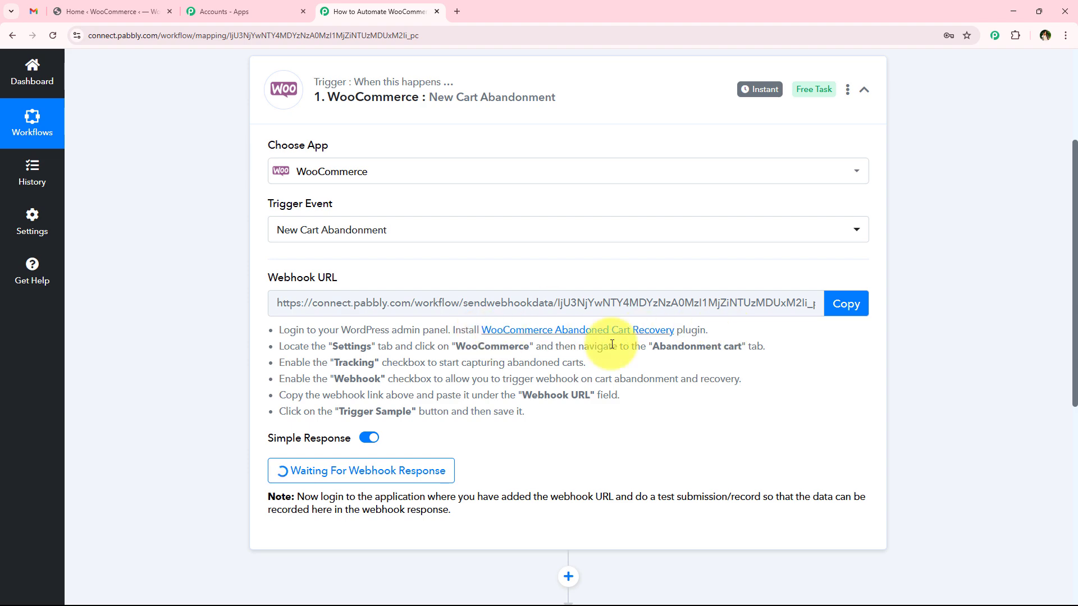
left_click(581, 335)
scroll(438, 373, "down", 1)
scroll(438, 373, "down", 3)
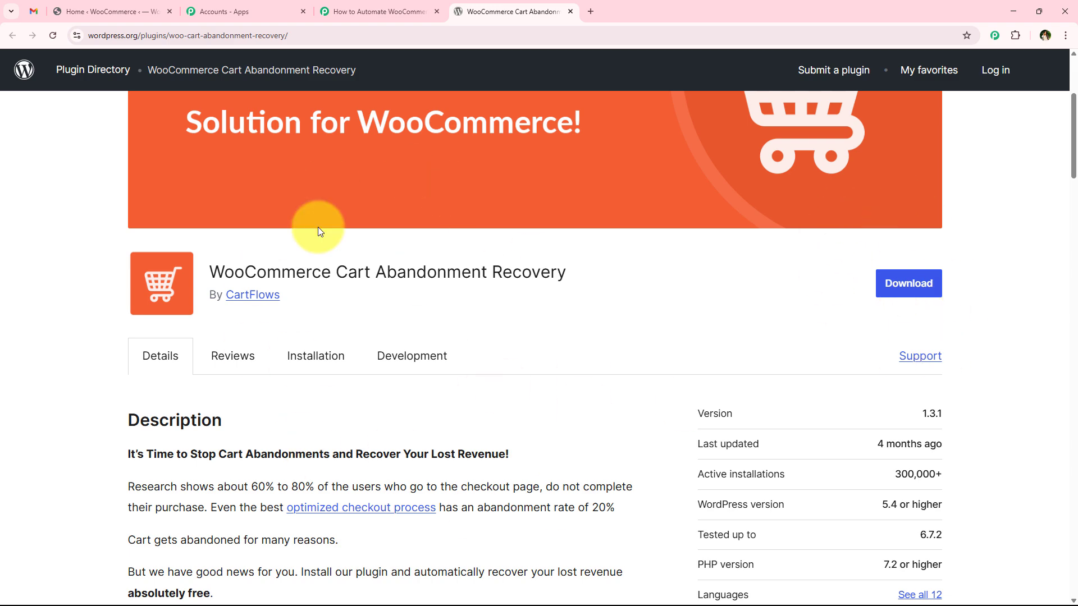
left_click(571, 11)
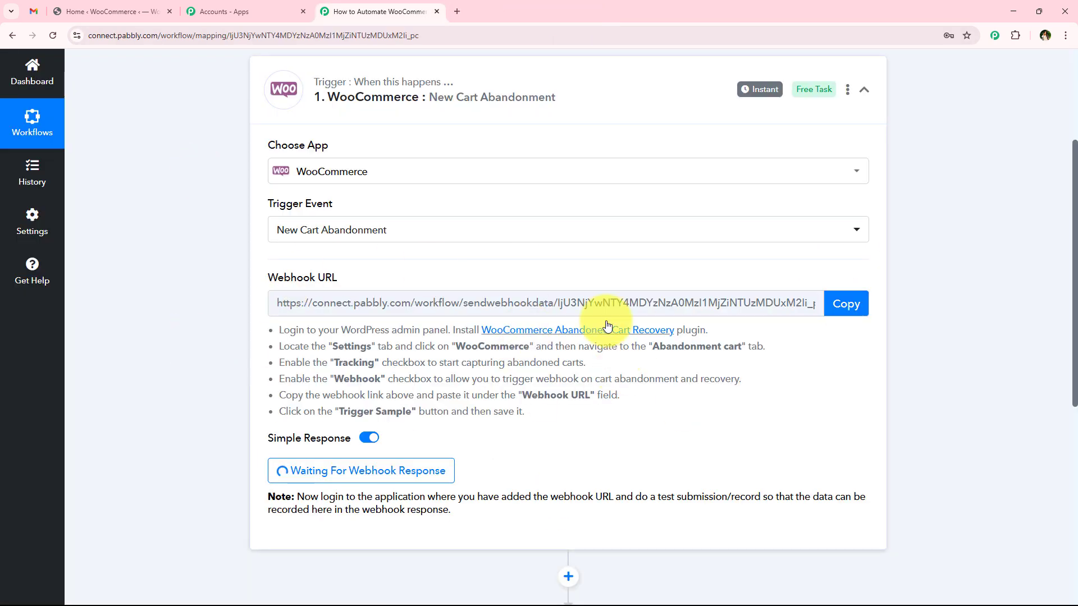
Compare the WooCommerce submenu in the WordPress admin with the workflow's instructions for locating the abandoned cart settings
left_click(128, 12)
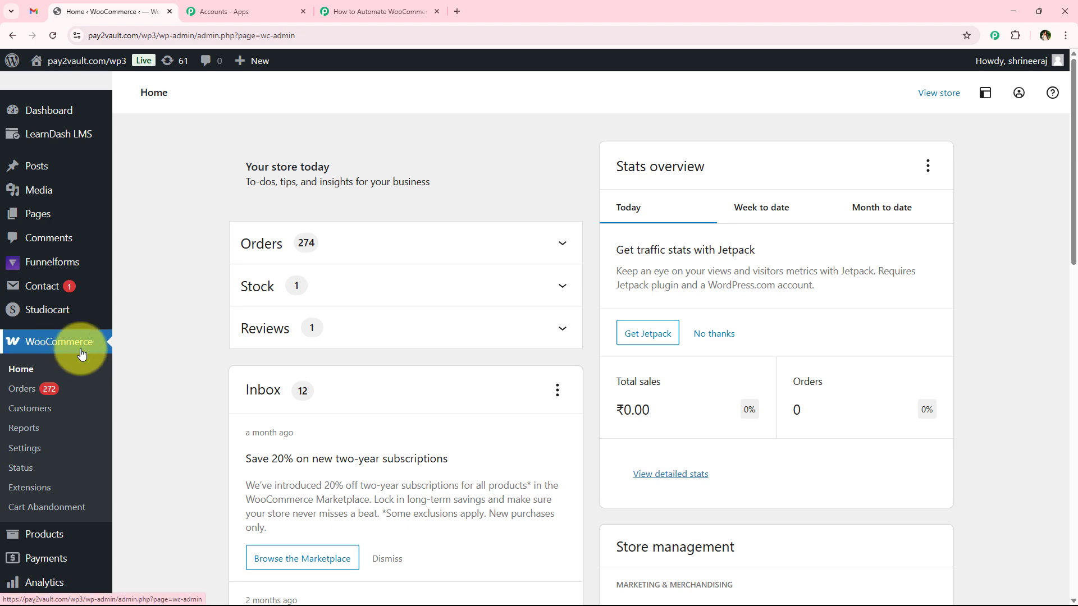
scroll(79, 292, "down", 2)
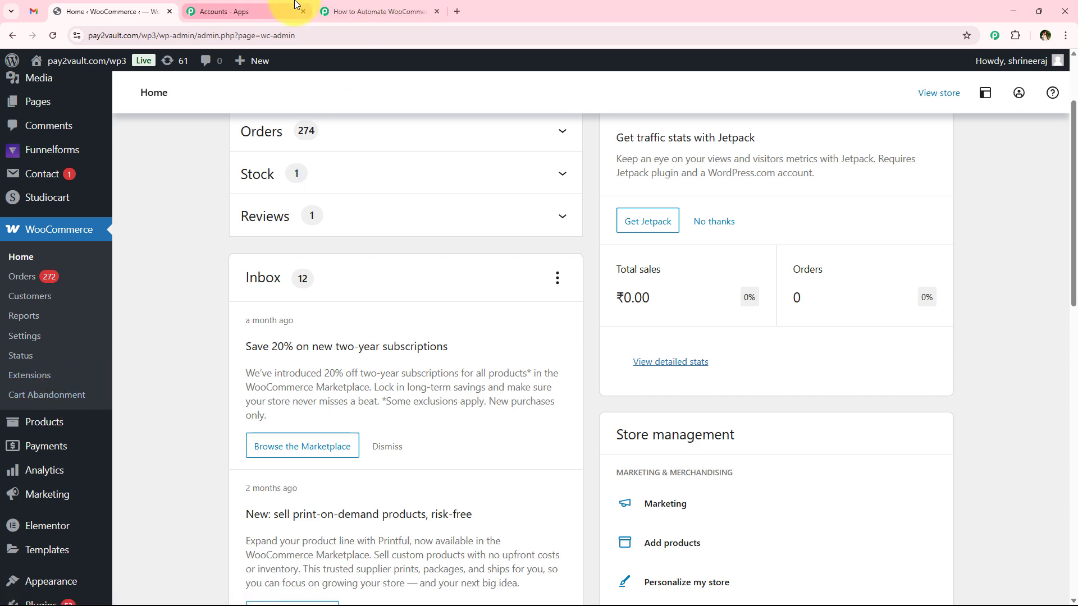
left_click(371, 11)
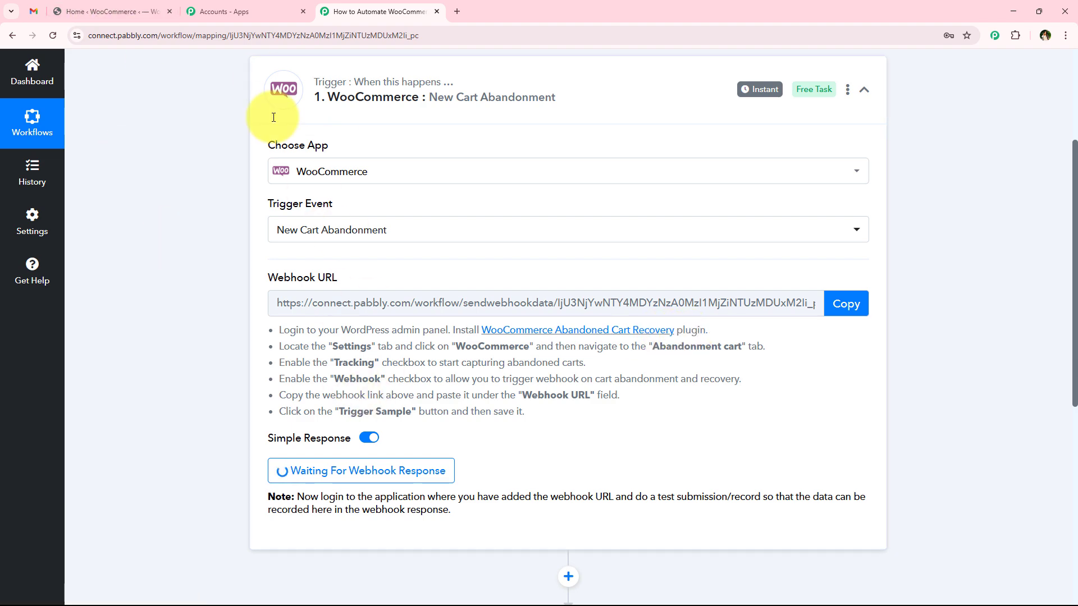
left_click(129, 12)
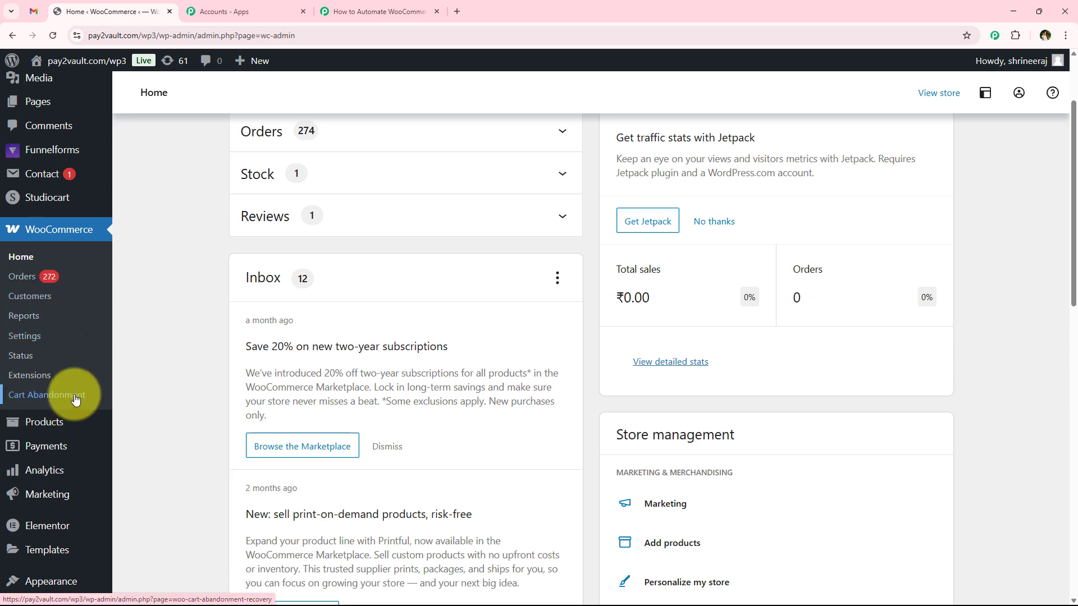
left_click(375, 11)
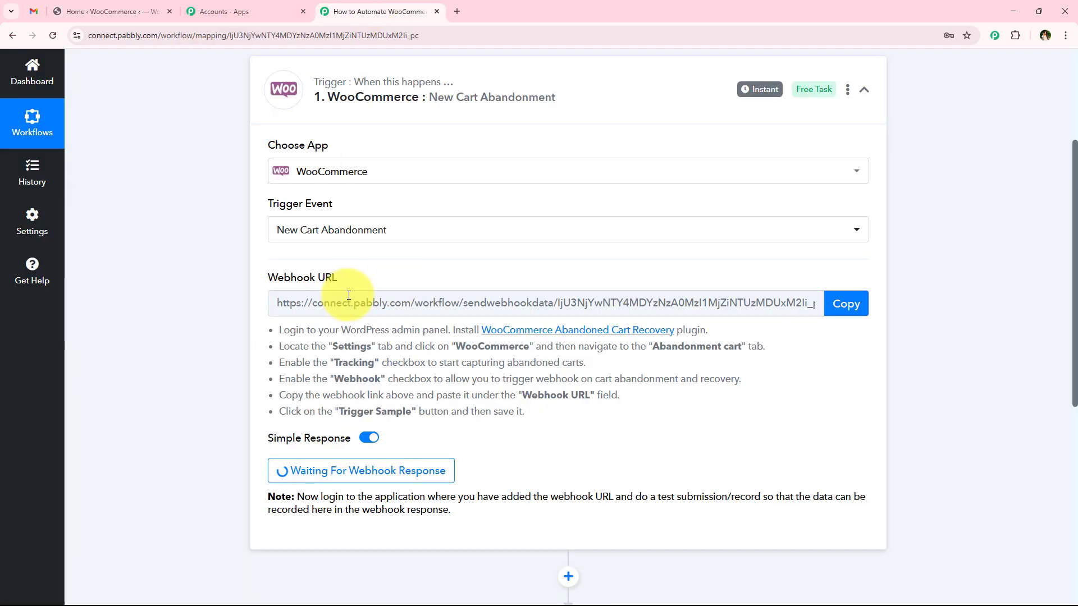
left_click_drag(278, 347, 641, 371)
Open the Cart Abandonment settings in the WordPress admin and review the tracking option and cut-off time
left_click(147, 6)
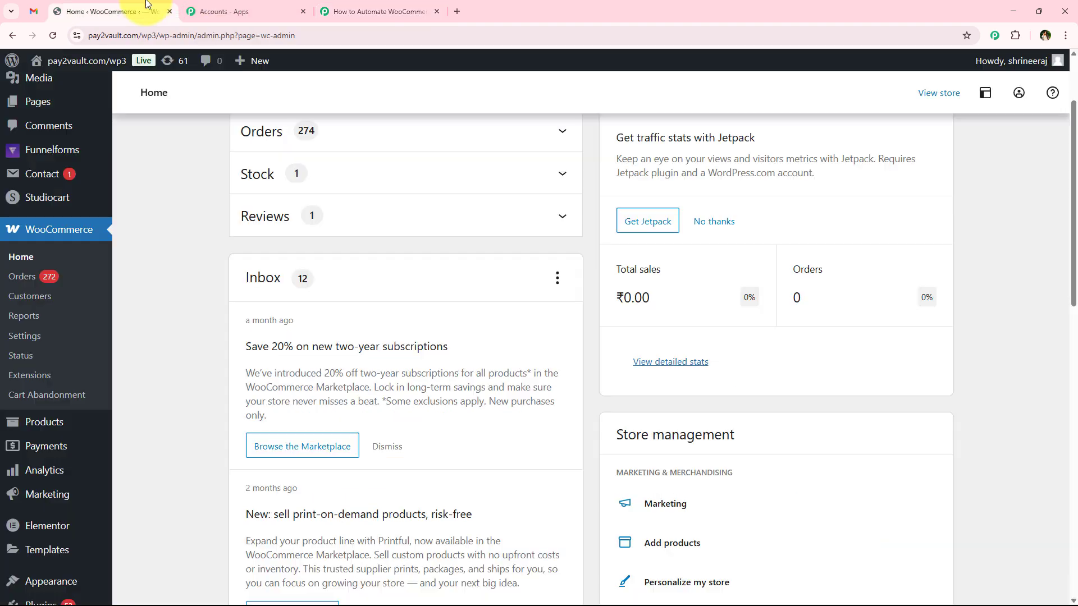
left_click(44, 396)
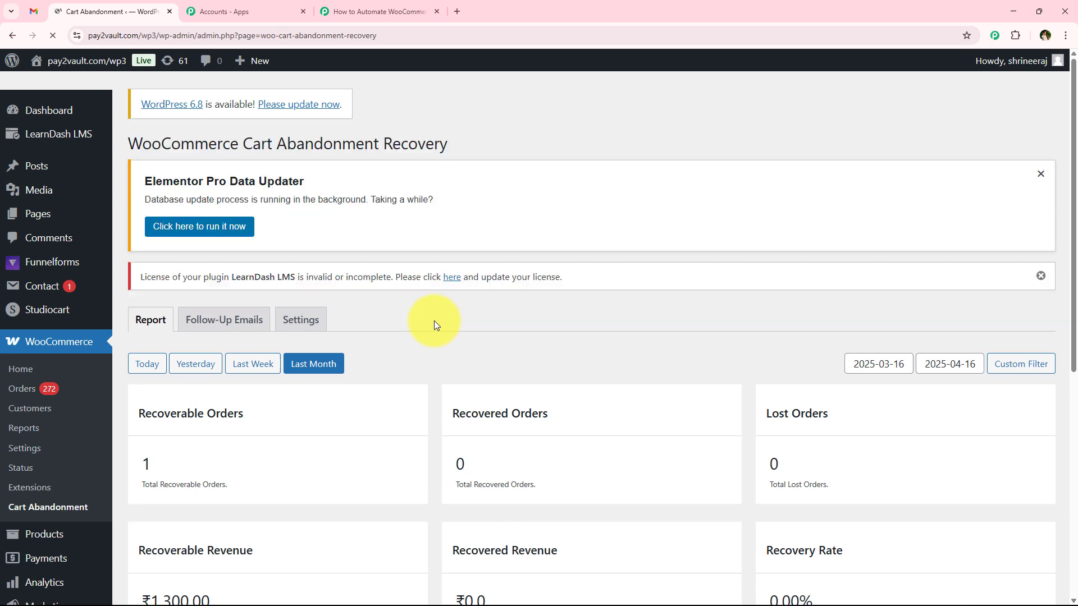
left_click(298, 321)
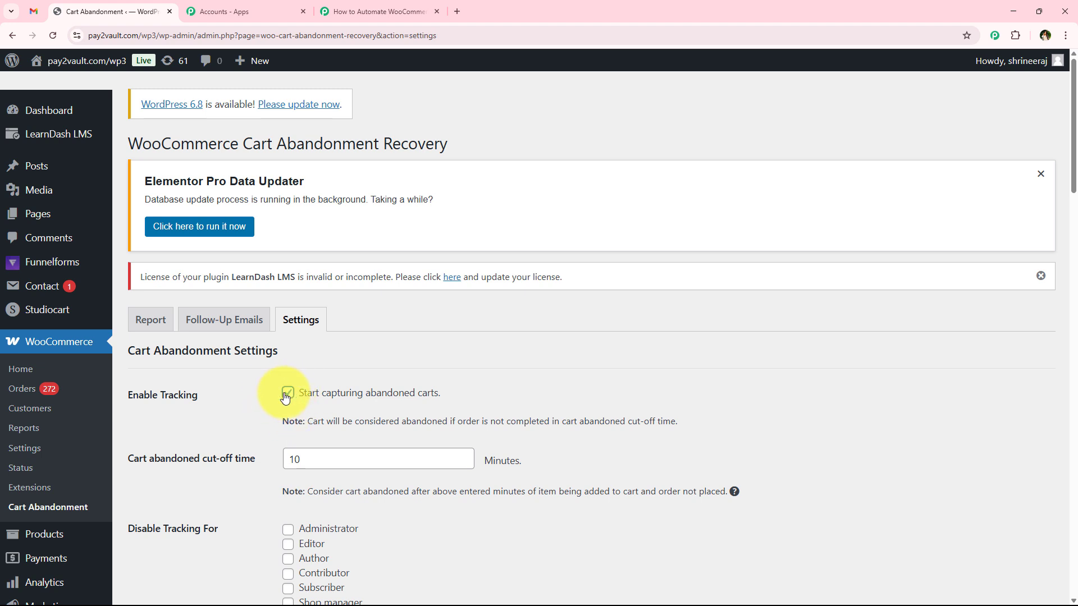
scroll(257, 414, "down", 1)
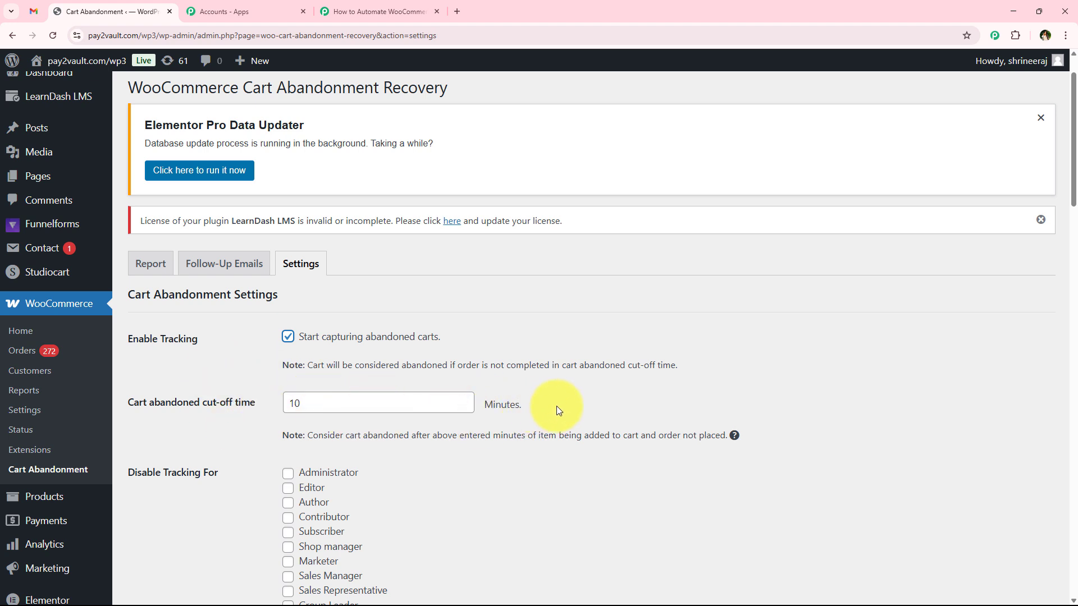
left_click_drag(557, 406, 125, 405)
left_click(190, 420)
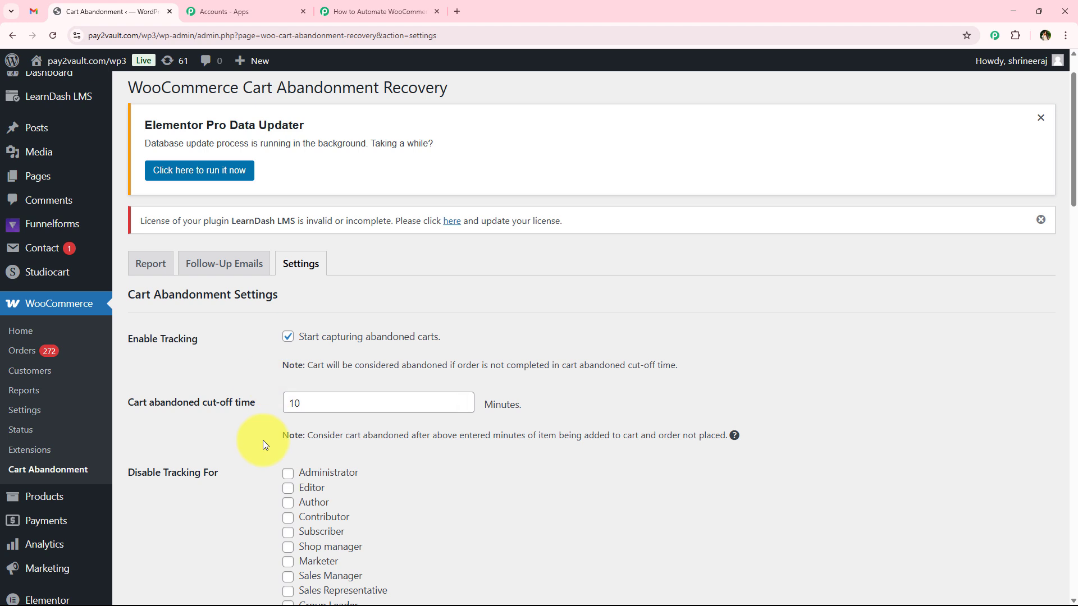
Try stepping the cart abandoned cut-off time up and back down to 10 minutes
left_click(466, 397)
left_click(466, 398)
left_click(463, 405)
left_click(463, 405)
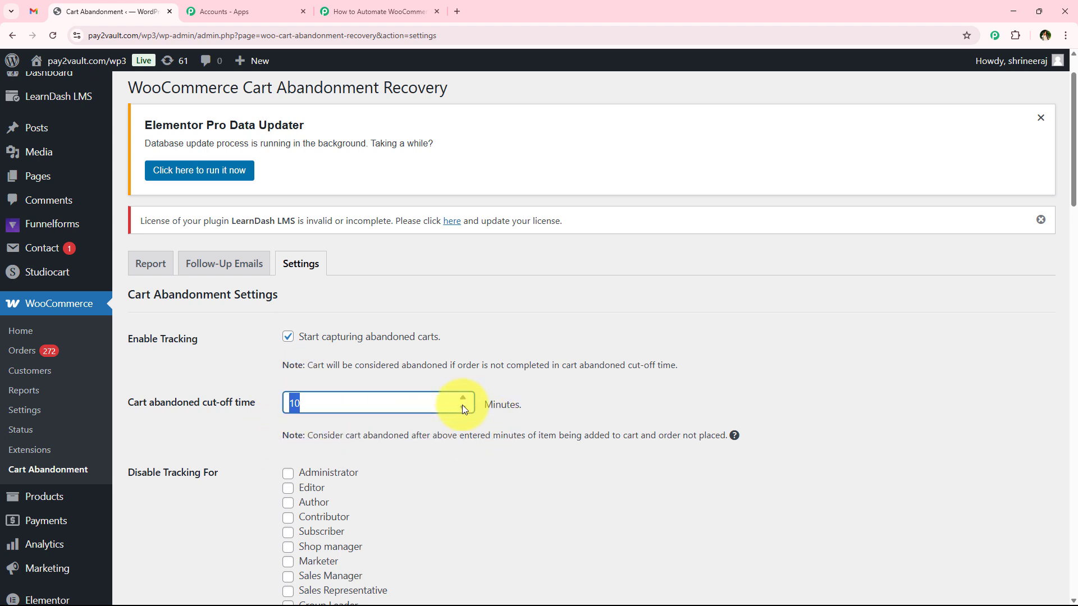
left_click(360, 402)
left_click(235, 440)
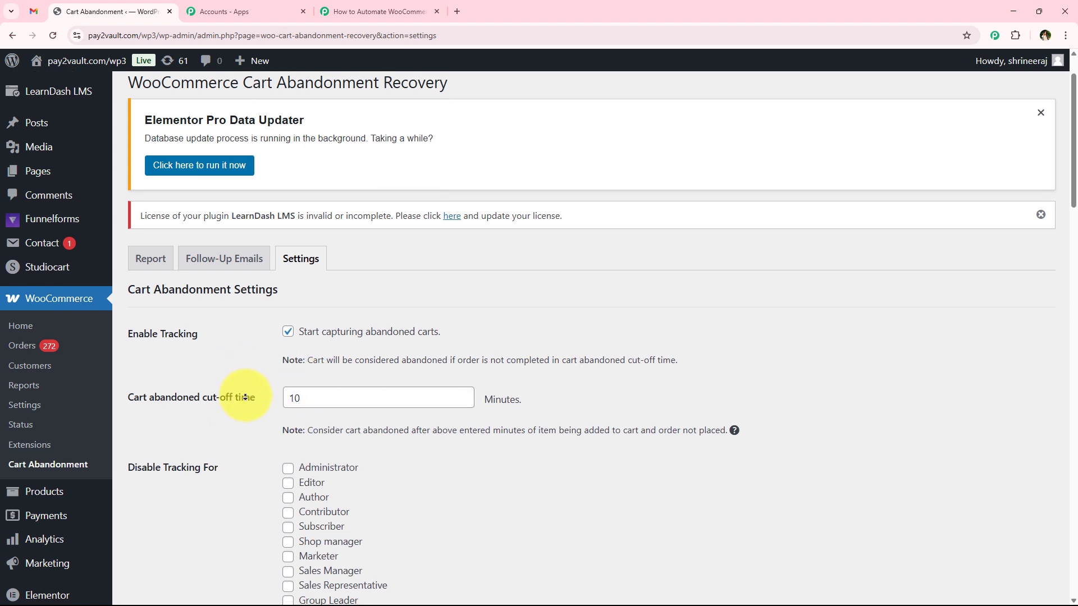
Enable the webhook under Webhook Settings so it triggers automatically upon cart abandonment and recovery
scroll(243, 400, "down", 3)
scroll(246, 409, "down", 10)
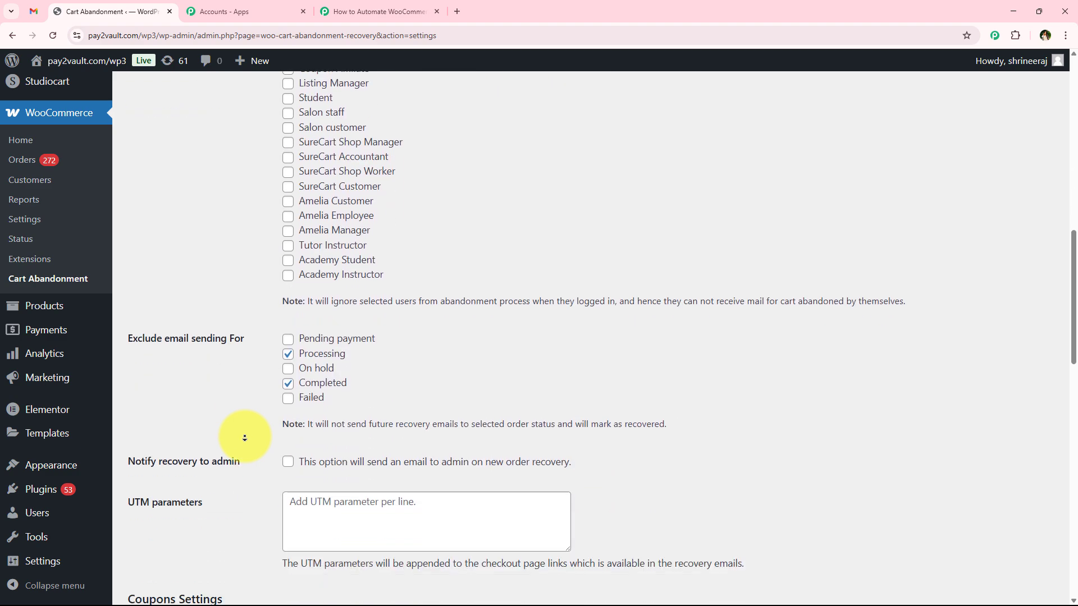
scroll(247, 437, "down", 10)
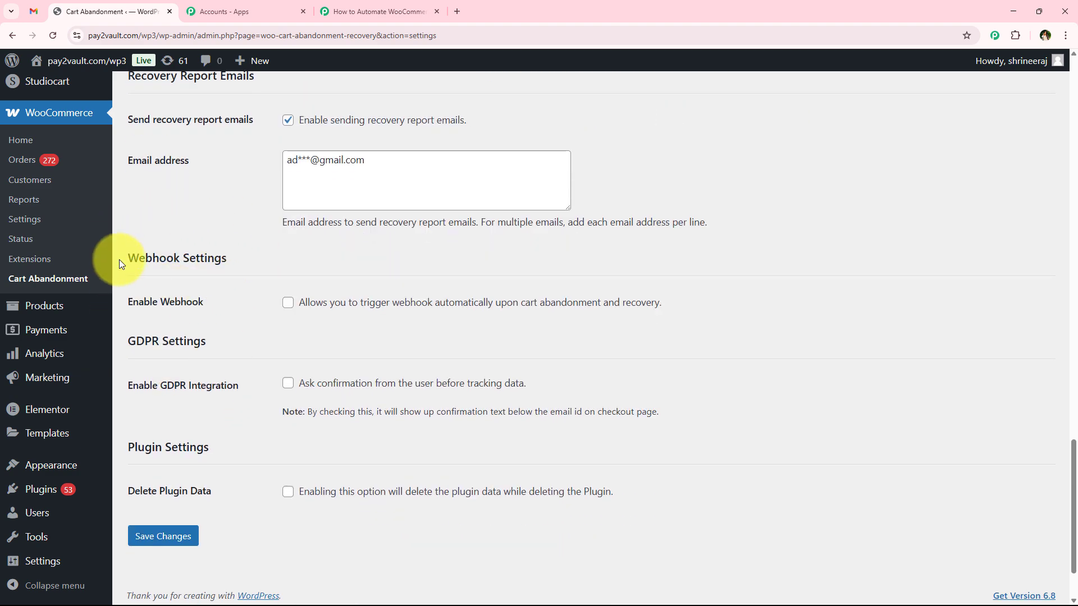
left_click_drag(119, 259, 244, 251)
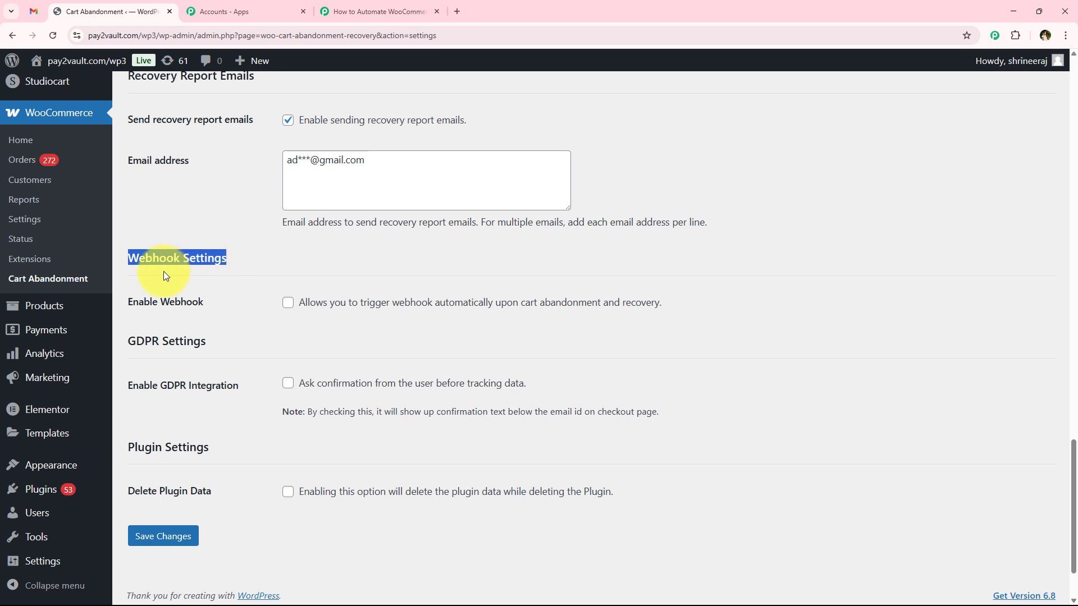
left_click(288, 304)
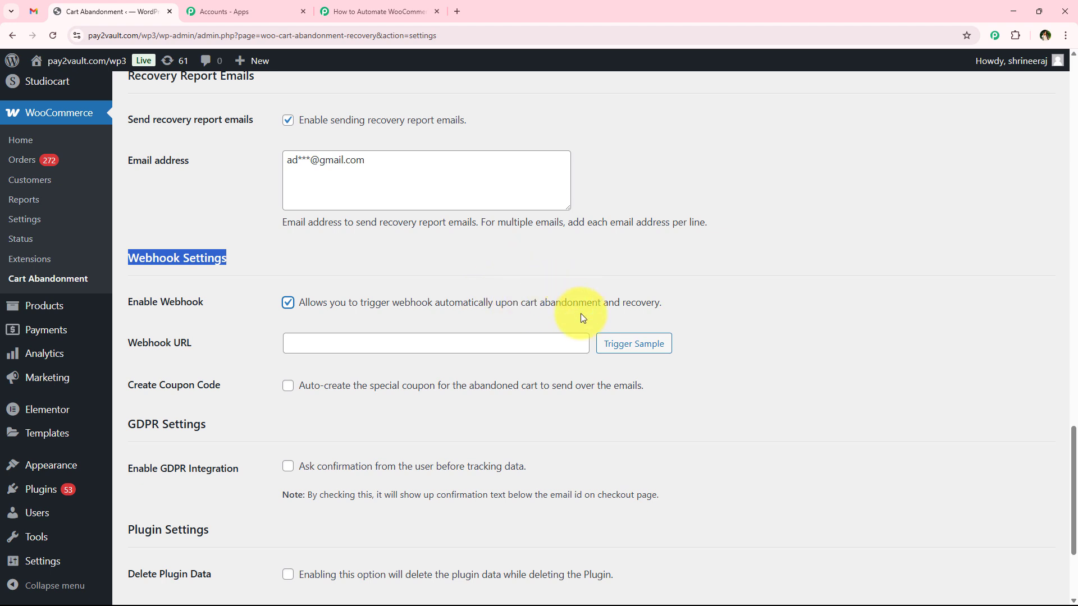
left_click(261, 352)
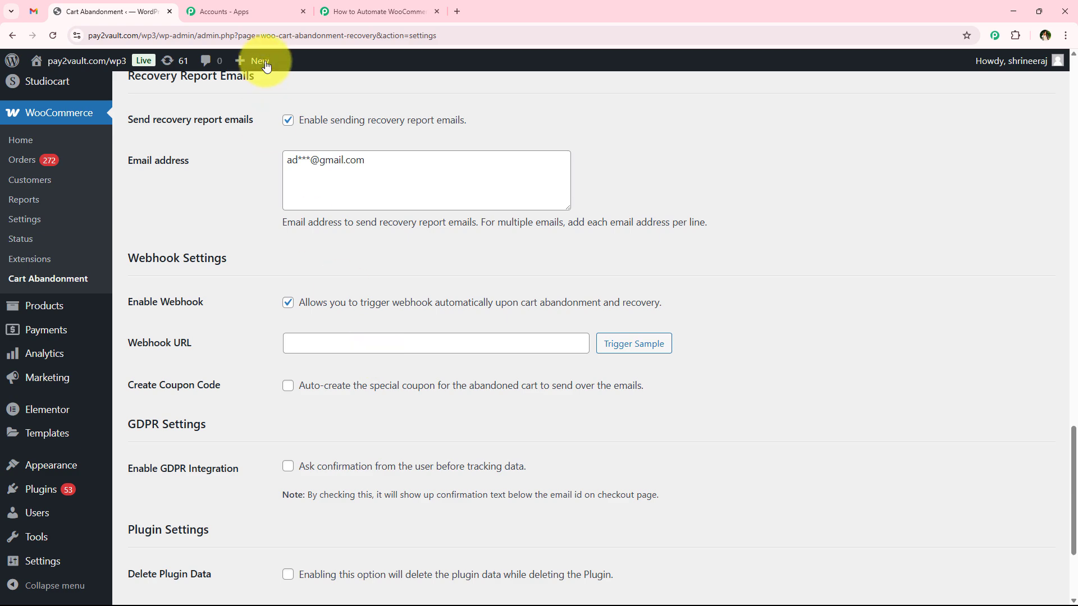
Copy the trigger's webhook URL from Pabbly Connect into the plugin's Webhook URL field and save the changes
left_click(349, 12)
left_click(837, 304)
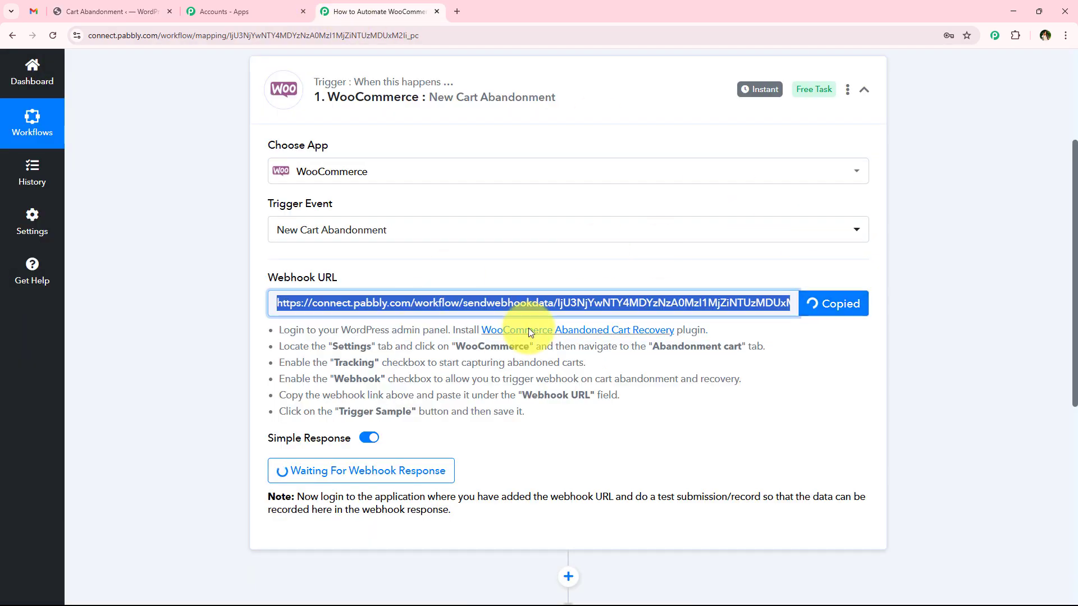
left_click(140, 11)
right_click(336, 344)
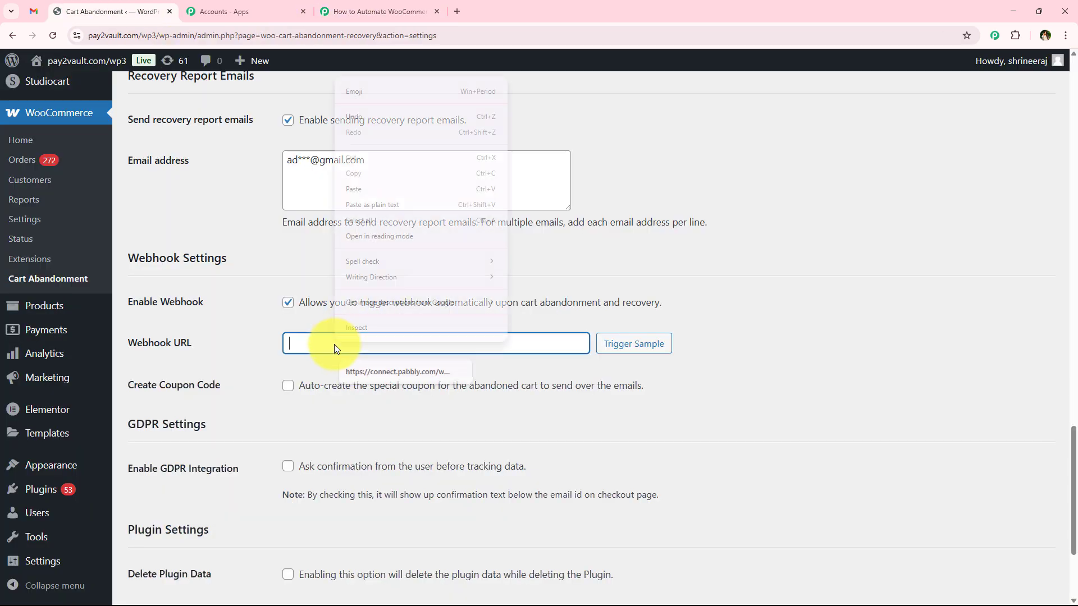
left_click(387, 189)
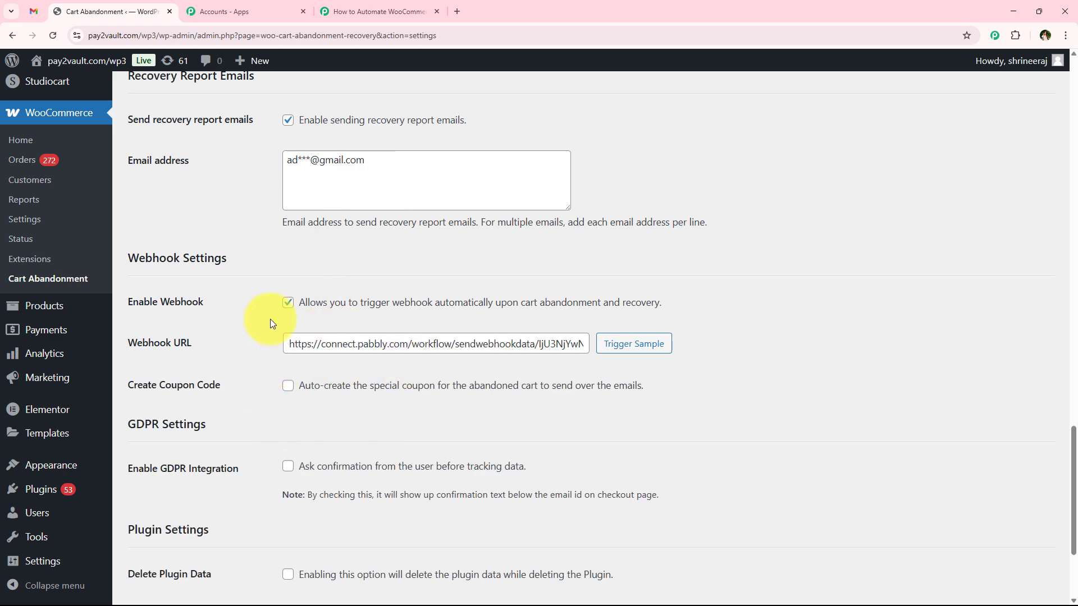
scroll(272, 317, "down", 3)
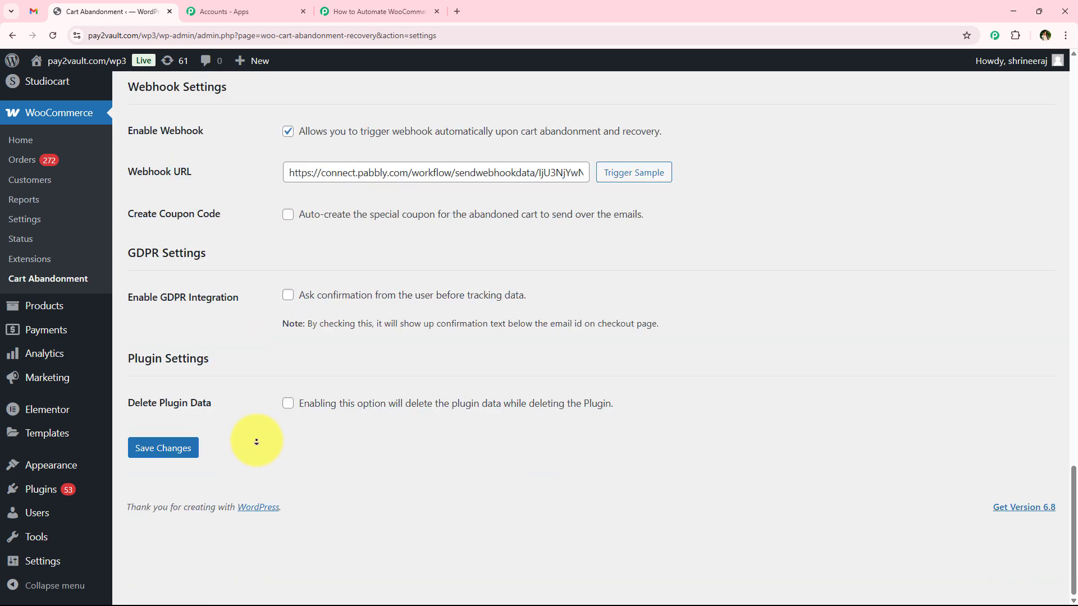
left_click(159, 455)
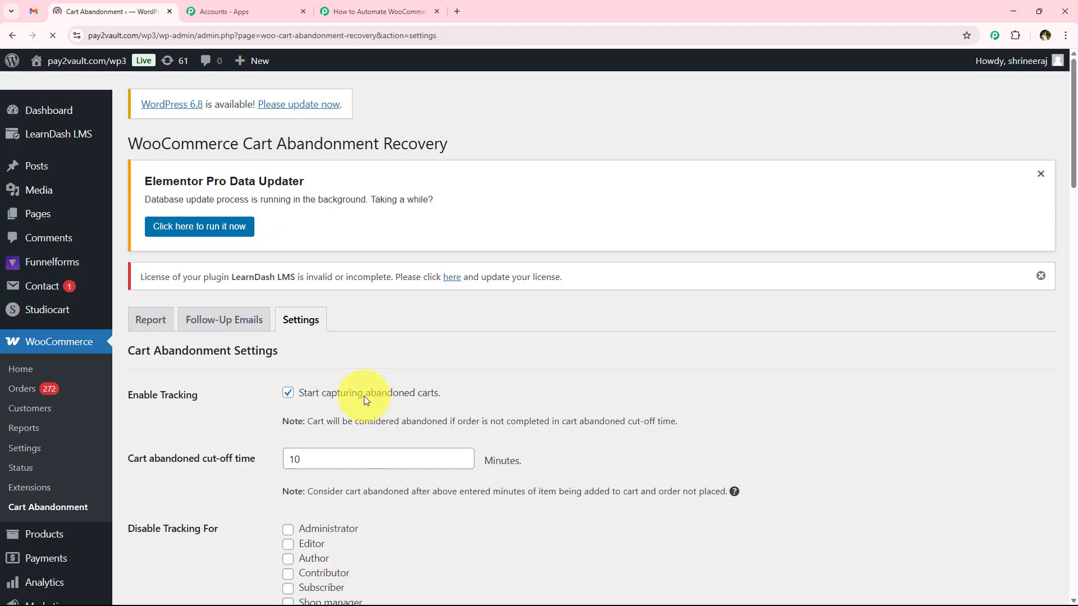
Check the trigger's setup instructions in Pabbly Connect, then send a trigger sample from the plugin's Webhook Settings
scroll(362, 399, "down", 3)
scroll(362, 396, "down", 20)
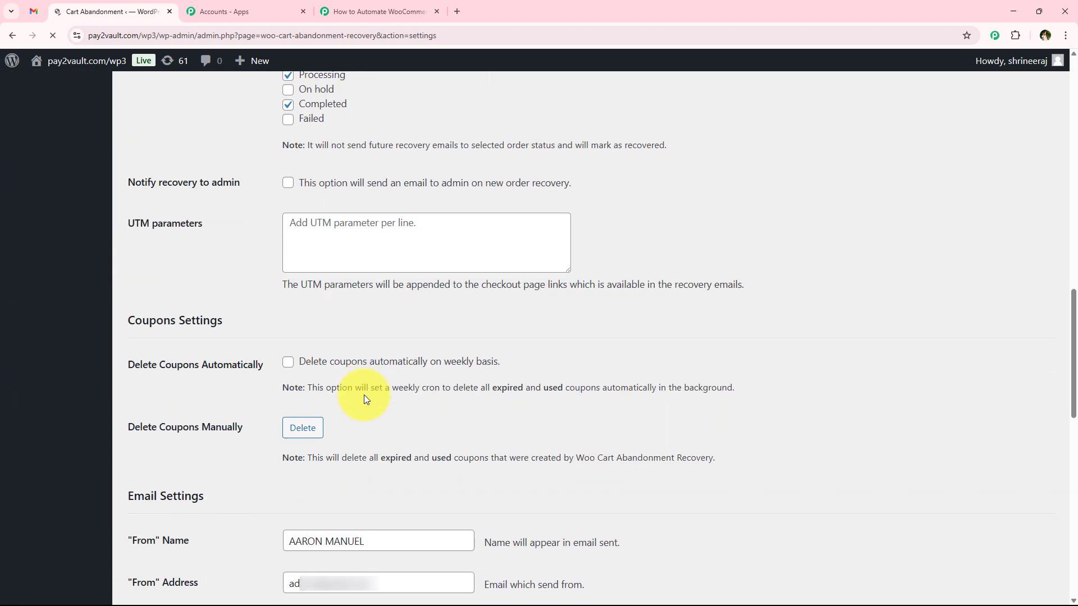
scroll(368, 393, "down", 9)
scroll(363, 365, "up", 2)
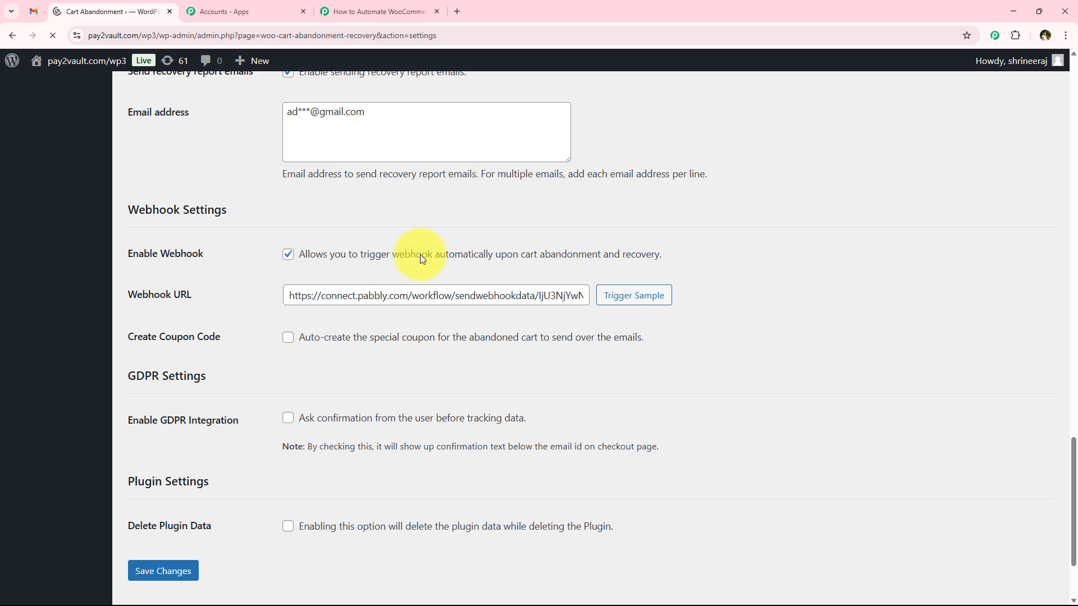
left_click(388, 12)
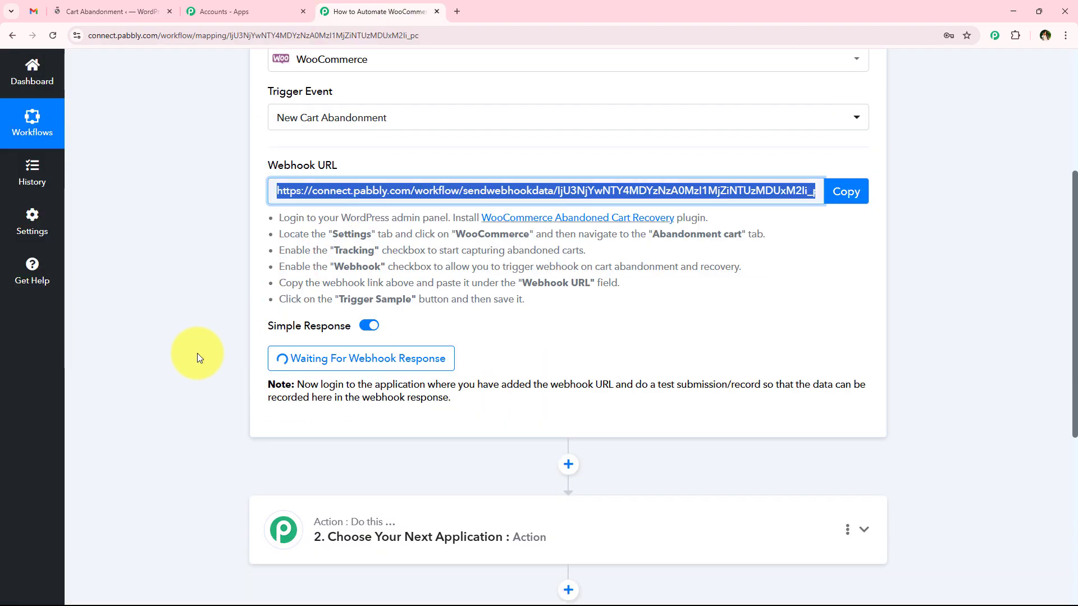
left_click_drag(279, 299, 545, 296)
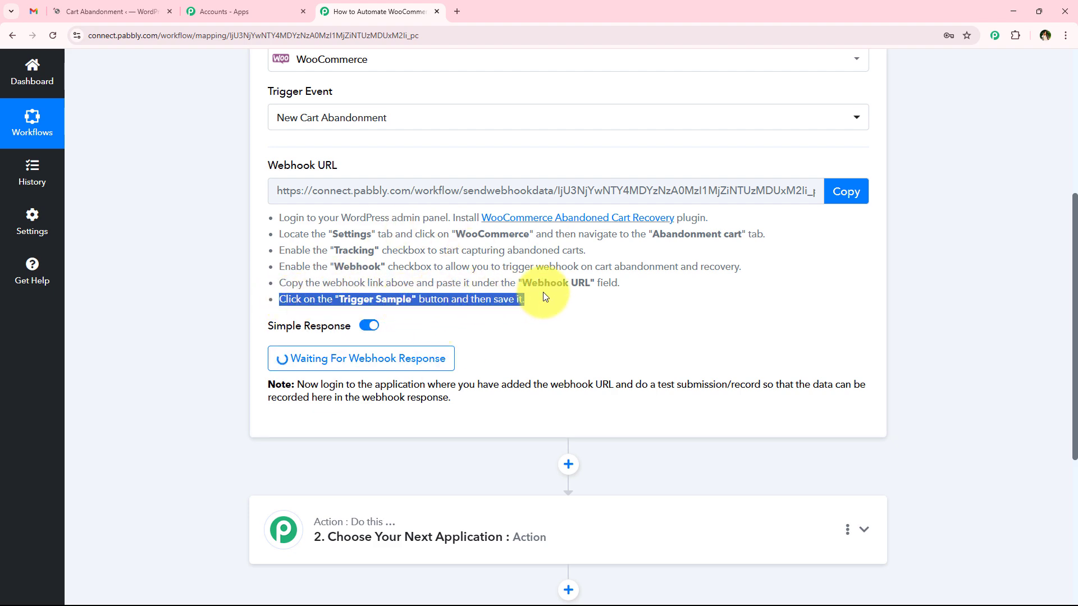
left_click(216, 300)
left_click(109, 11)
left_click(656, 302)
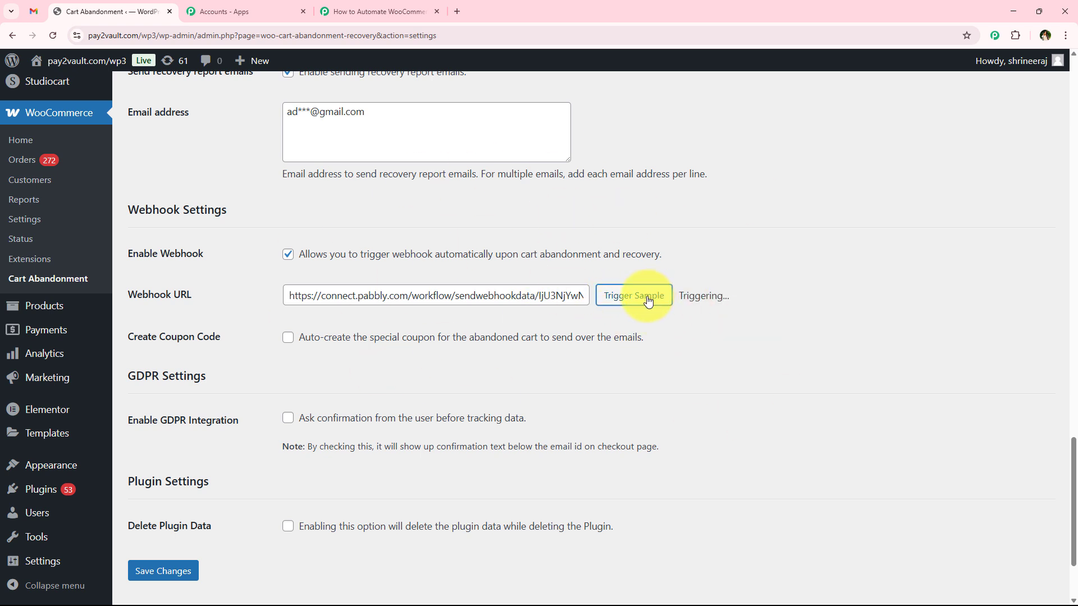
Switch to Pabbly Connect and examine the labels and values of the sample webhook response received by the trigger
left_click(361, 12)
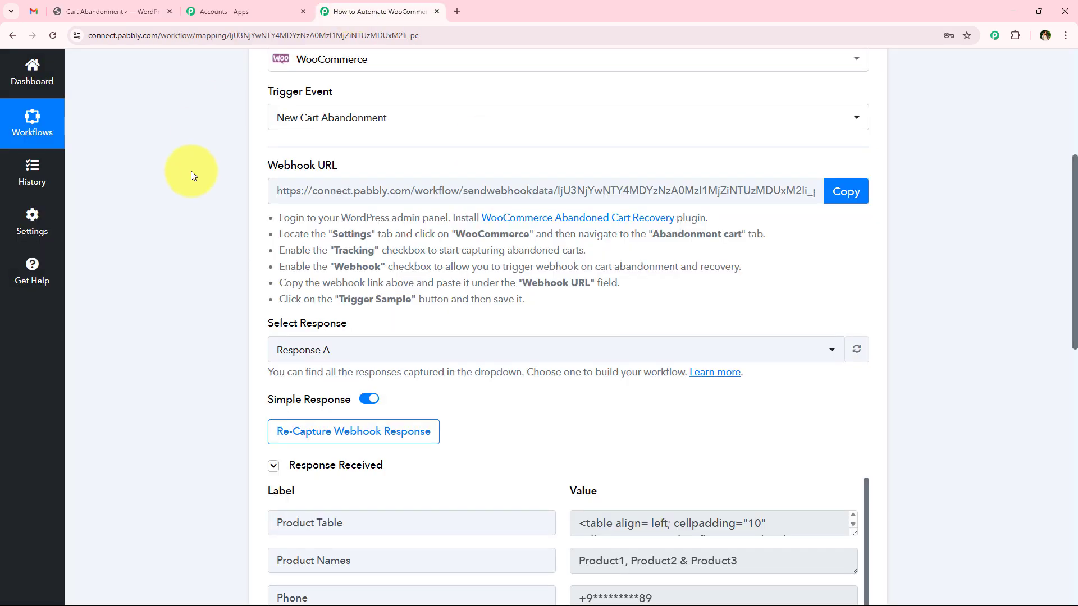
scroll(188, 181, "down", 5)
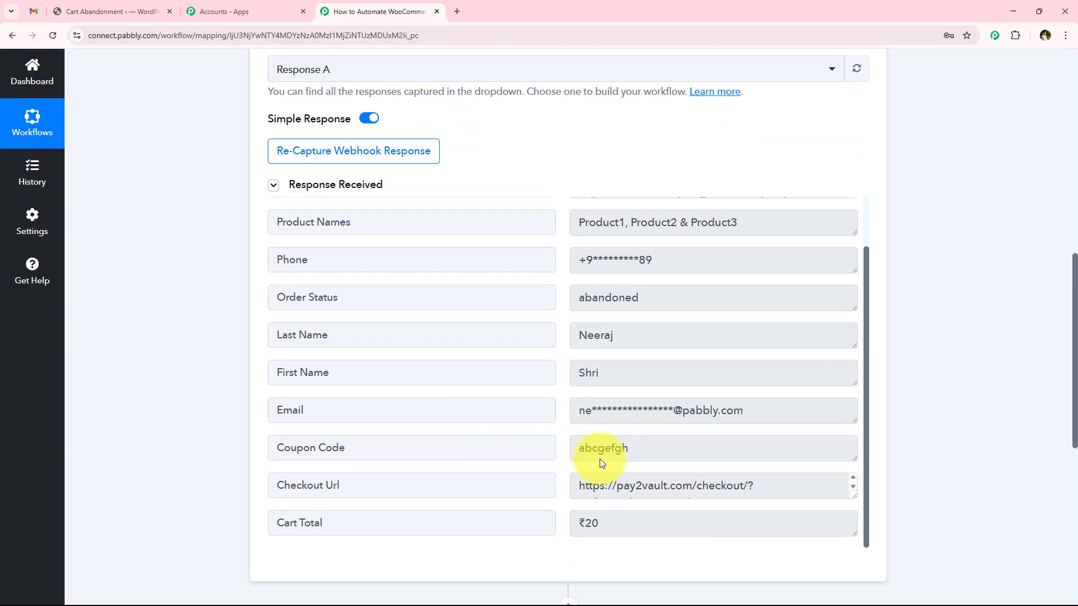
scroll(472, 399, "down", 1)
scroll(544, 344, "up", 2)
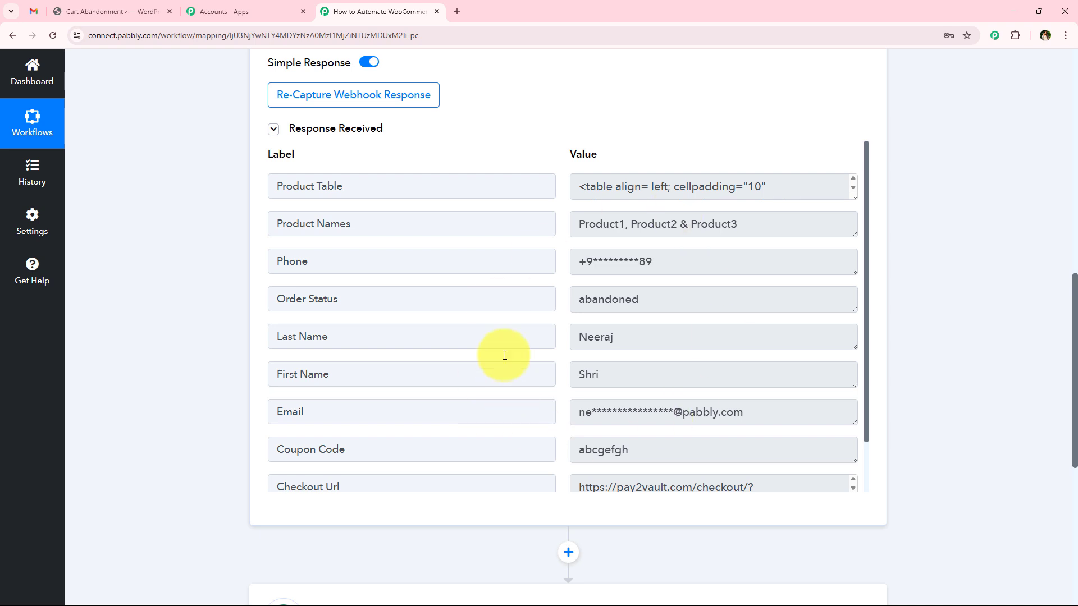
scroll(174, 308, "up", 3)
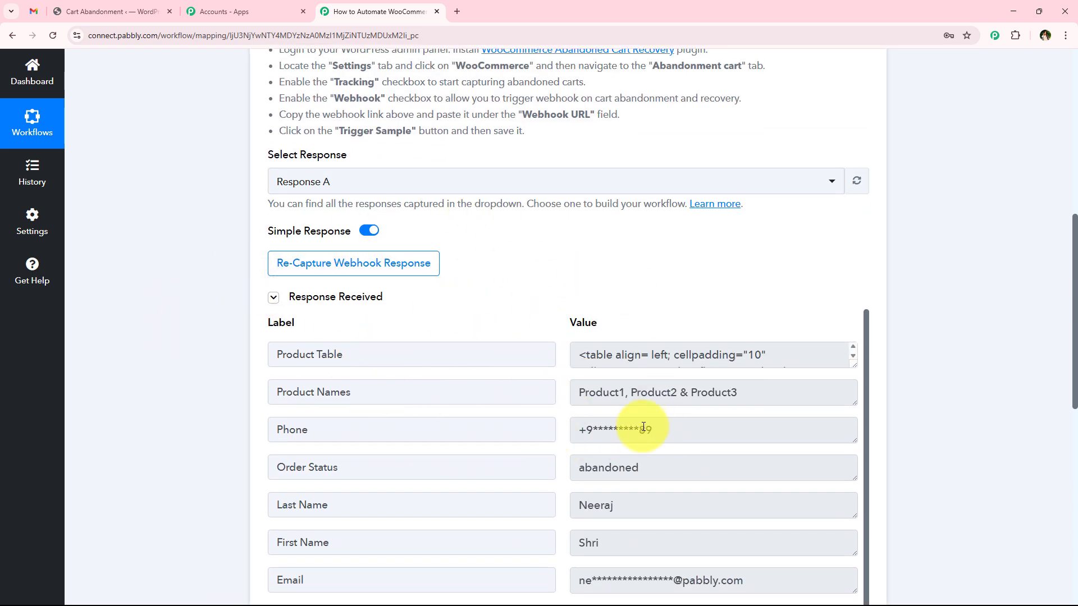
scroll(558, 446, "down", 2)
scroll(528, 287, "up", 2)
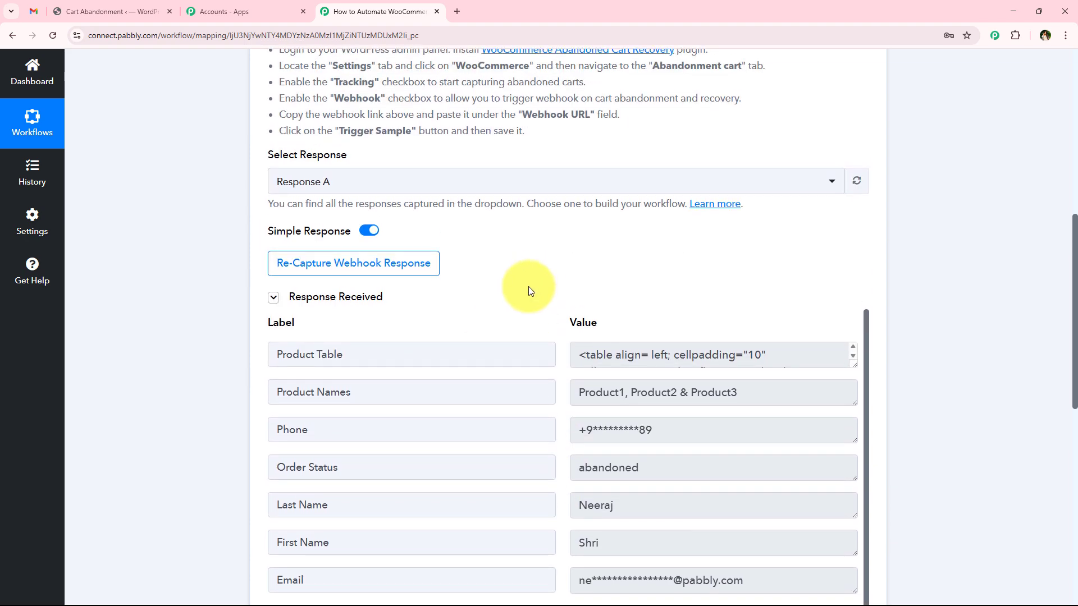
scroll(631, 373, "down", 3)
scroll(429, 451, "down", 2)
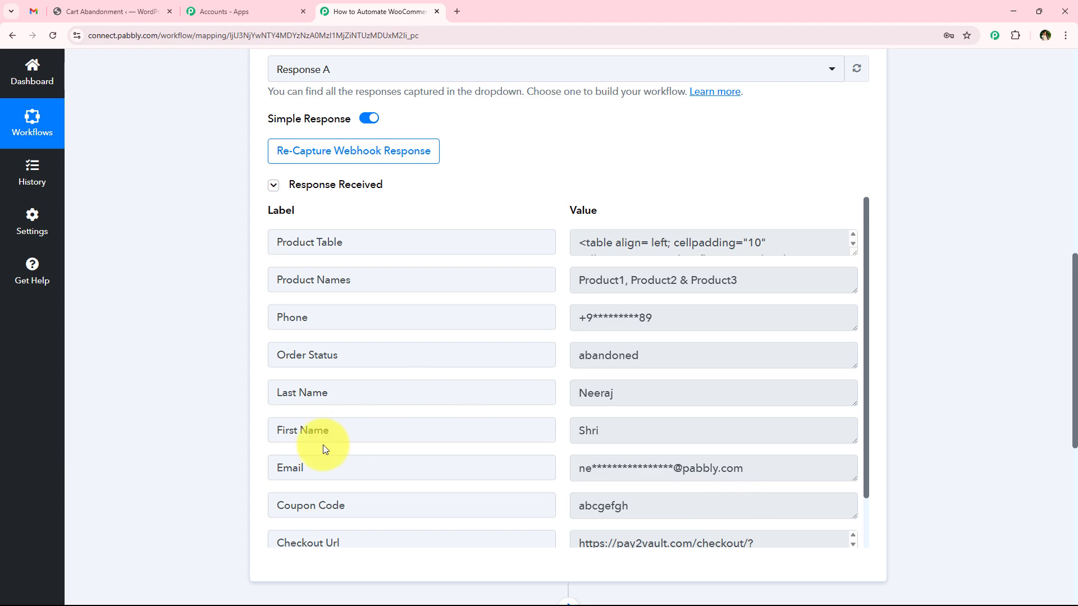
scroll(167, 467, "up", 4)
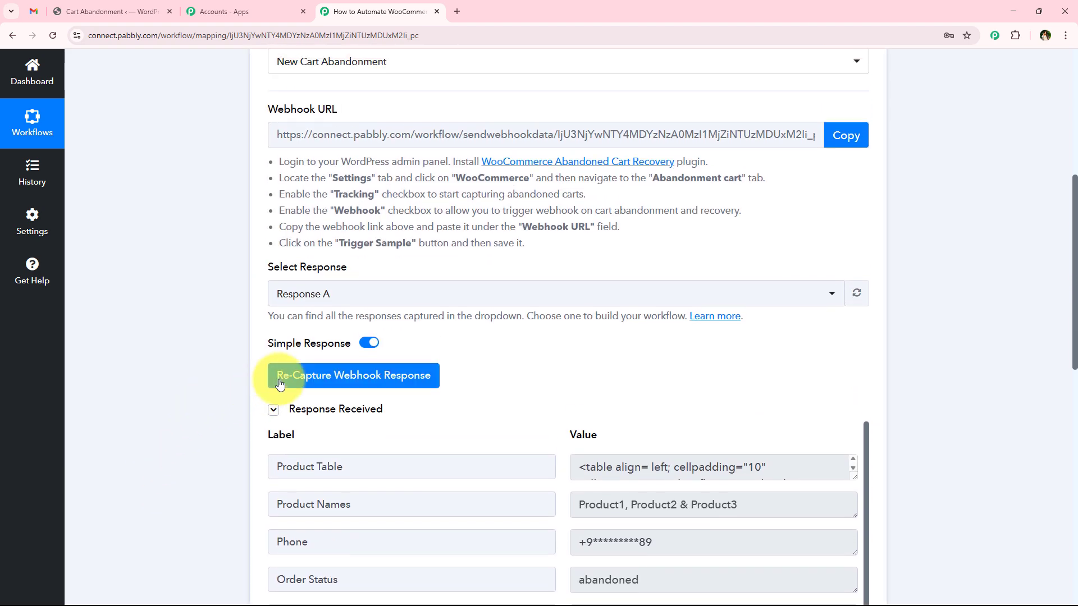
Start re-capturing the webhook response for the New Cart Abandonment trigger and read the note about making a test submission
left_click(281, 383)
left_click(481, 405)
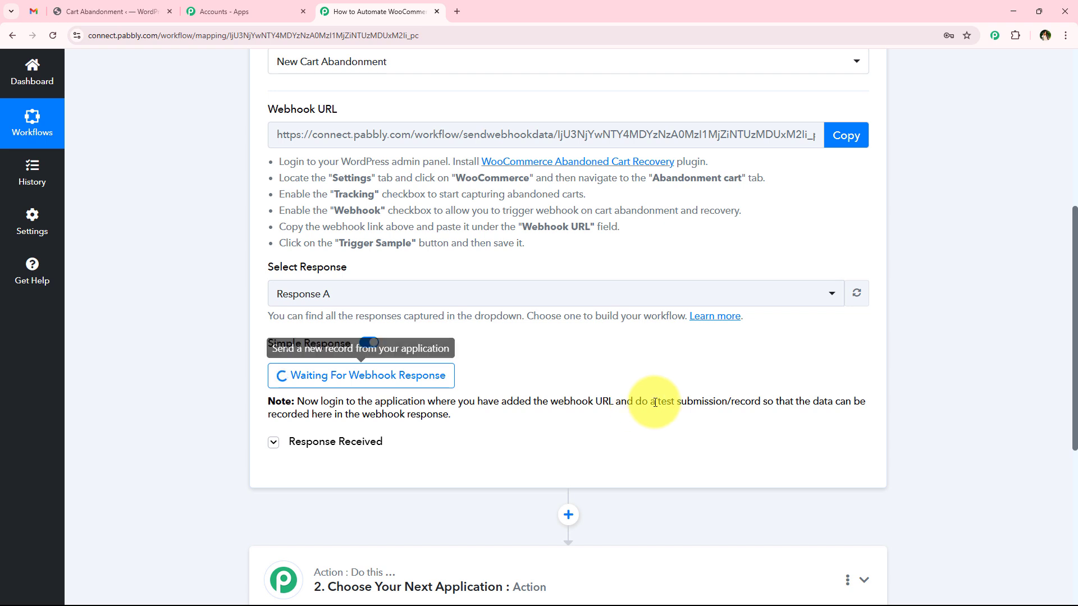
left_click_drag(636, 402, 759, 402)
left_click(322, 412)
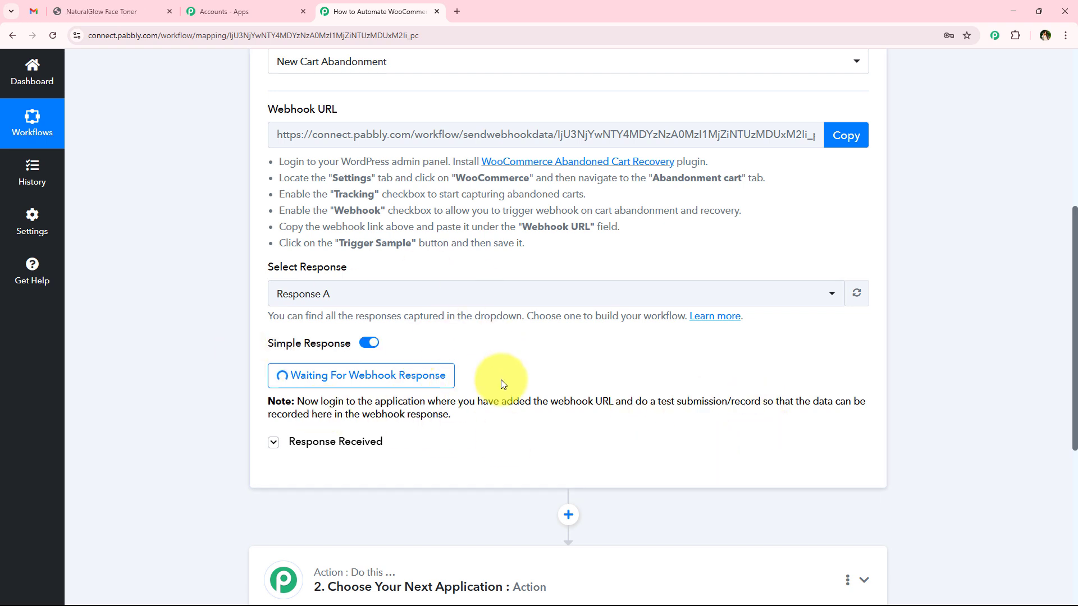
left_click_drag(635, 402, 758, 404)
left_click(215, 386)
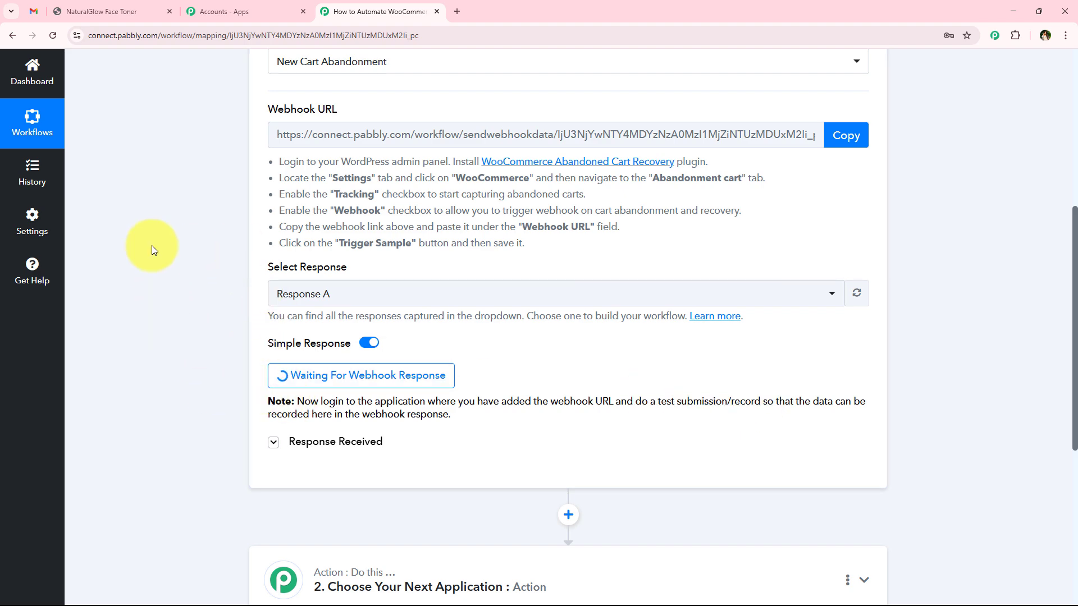
Add the NaturalGlow Face Toner to the cart on the store page and update its cart quantity to 2
left_click(101, 11)
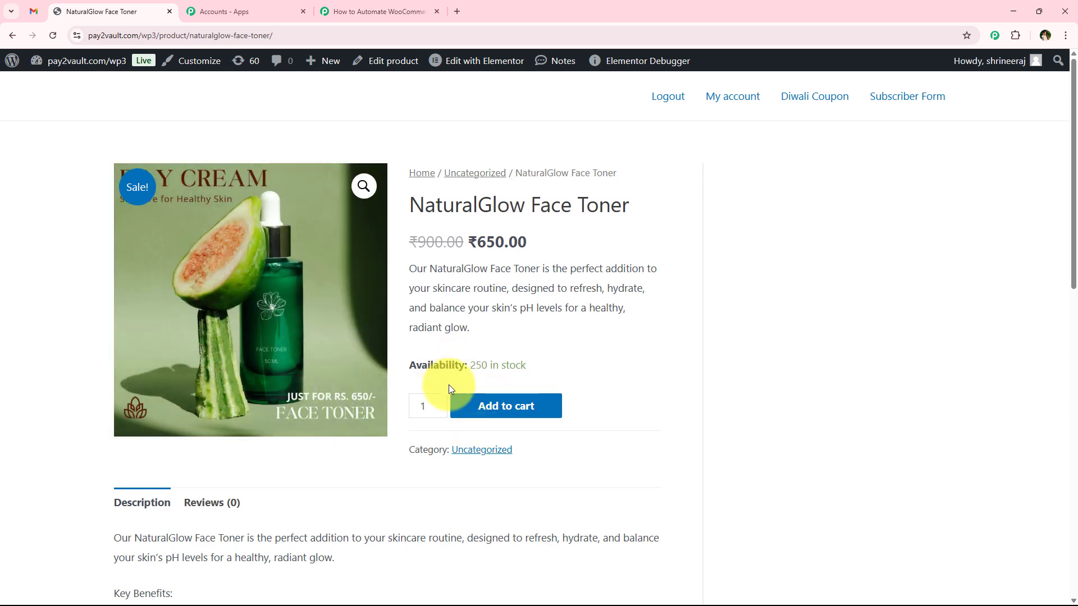
left_click(470, 410)
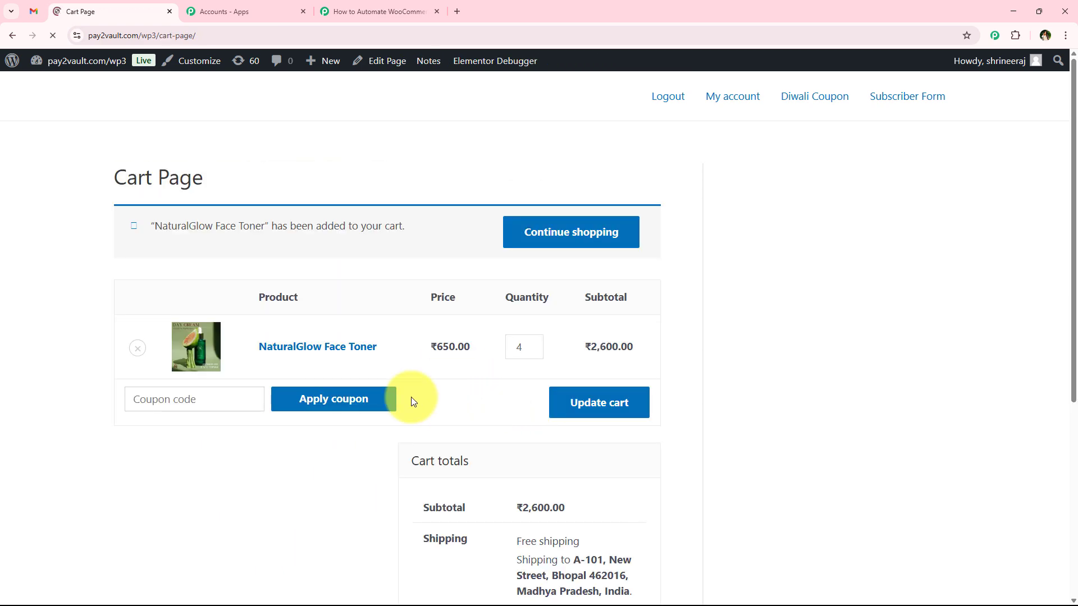
scroll(131, 434, "down", 1)
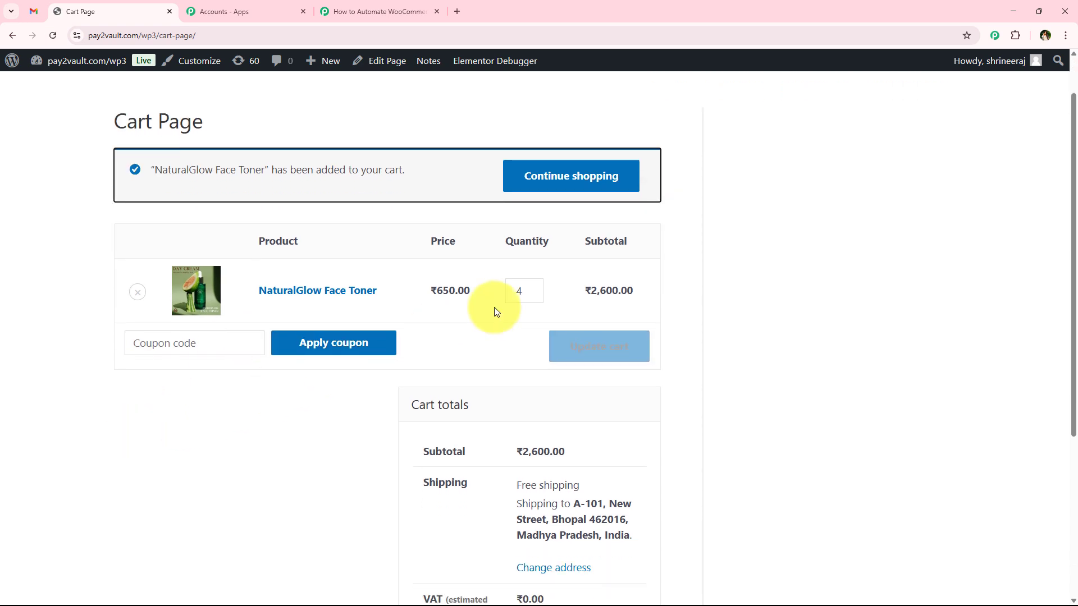
left_click(537, 295)
left_click(537, 295)
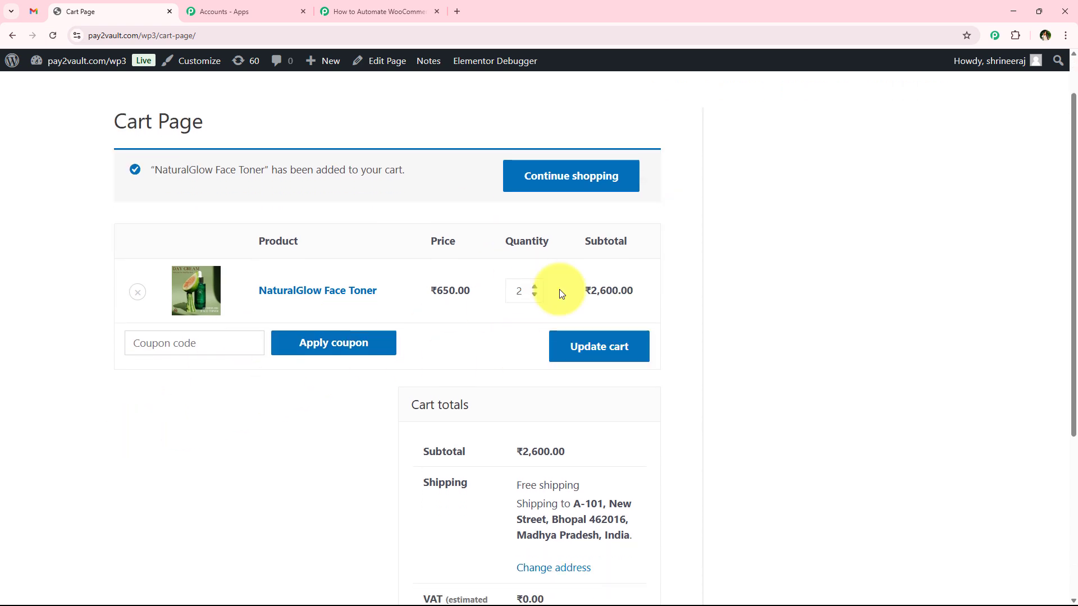
left_click(599, 364)
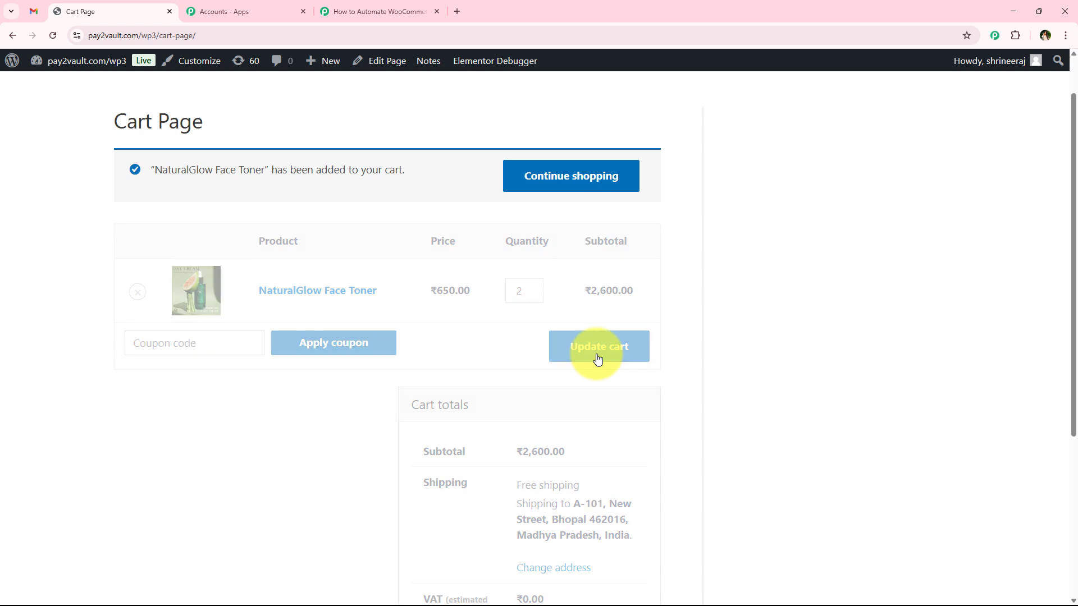
Proceed to checkout with the cart and review the prefilled billing details without placing the order
scroll(420, 424, "down", 3)
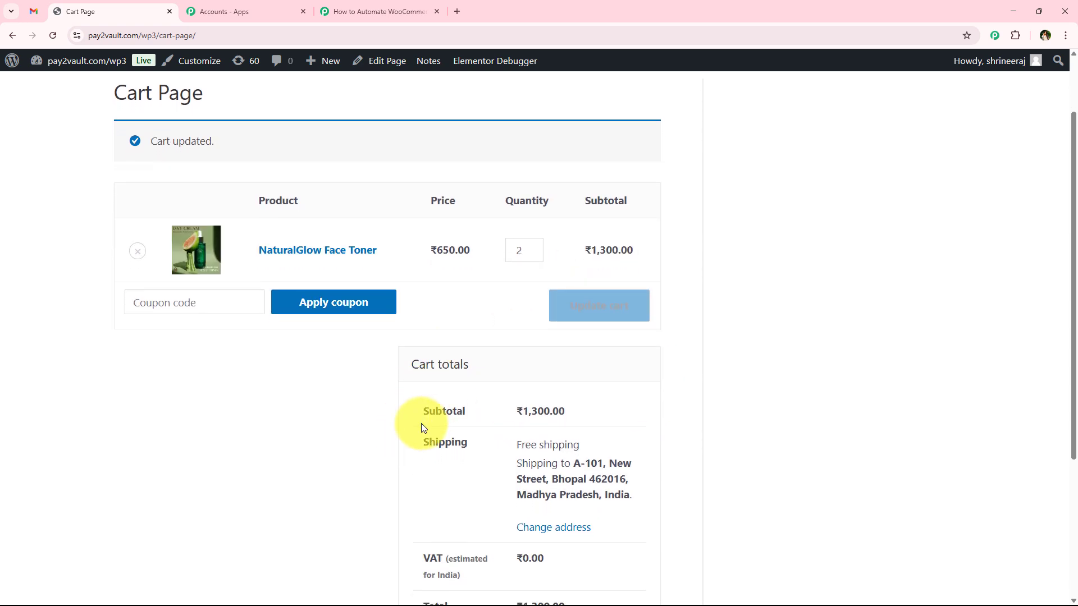
scroll(422, 429, "down", 1)
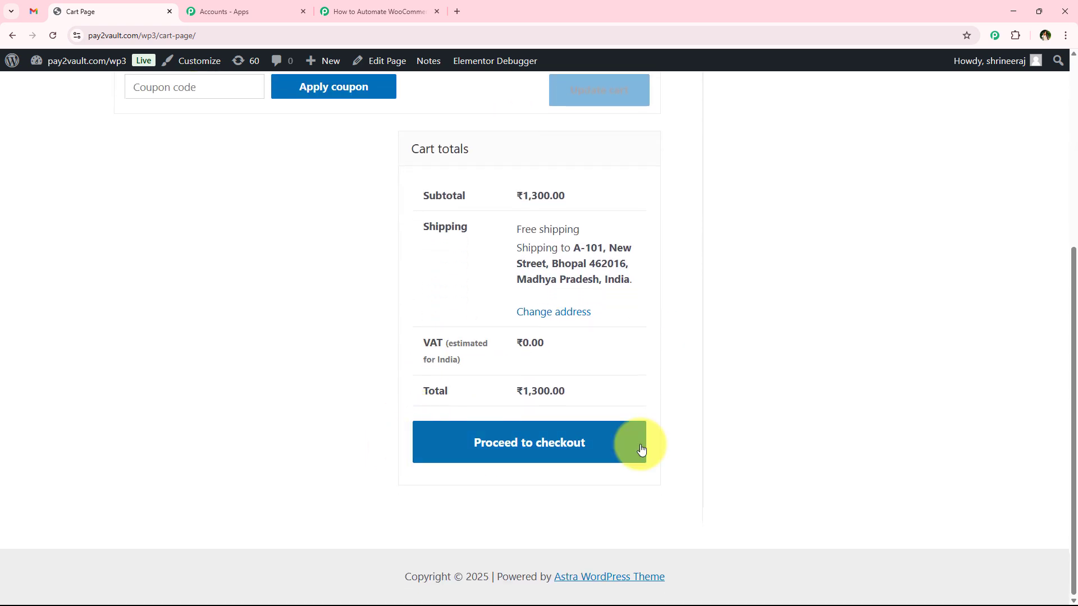
left_click(512, 448)
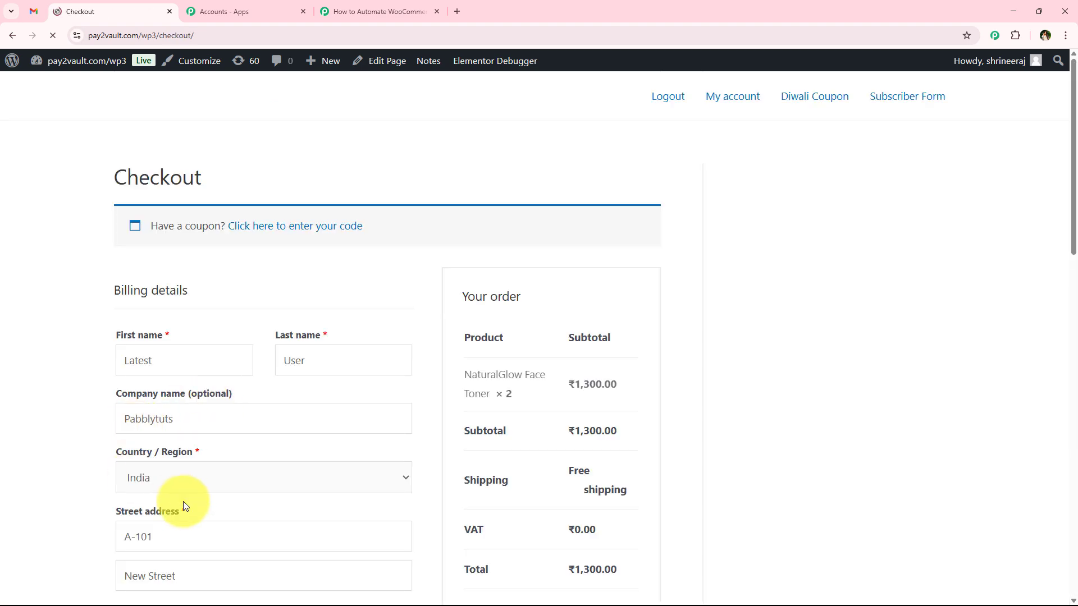
scroll(183, 281, "down", 5)
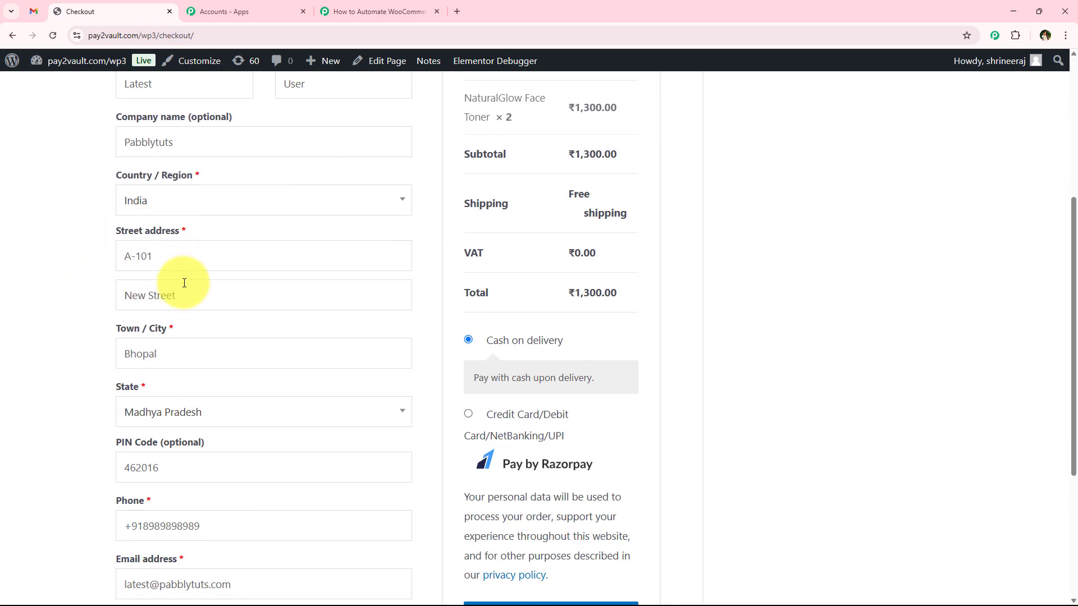
scroll(185, 283, "down", 3)
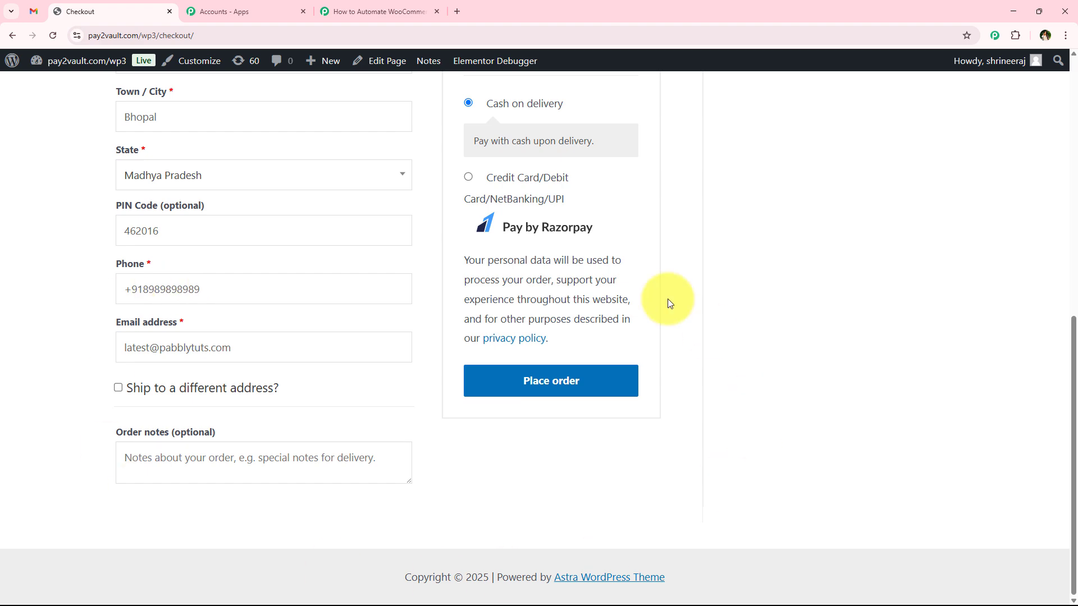
scroll(450, 447, "up", 5)
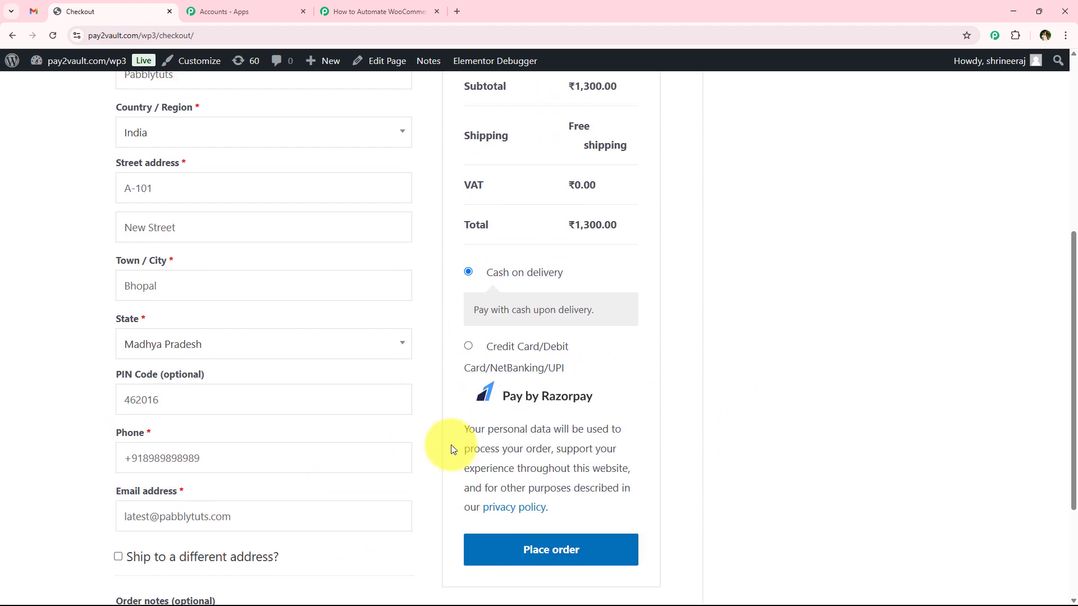
scroll(452, 446, "up", 3)
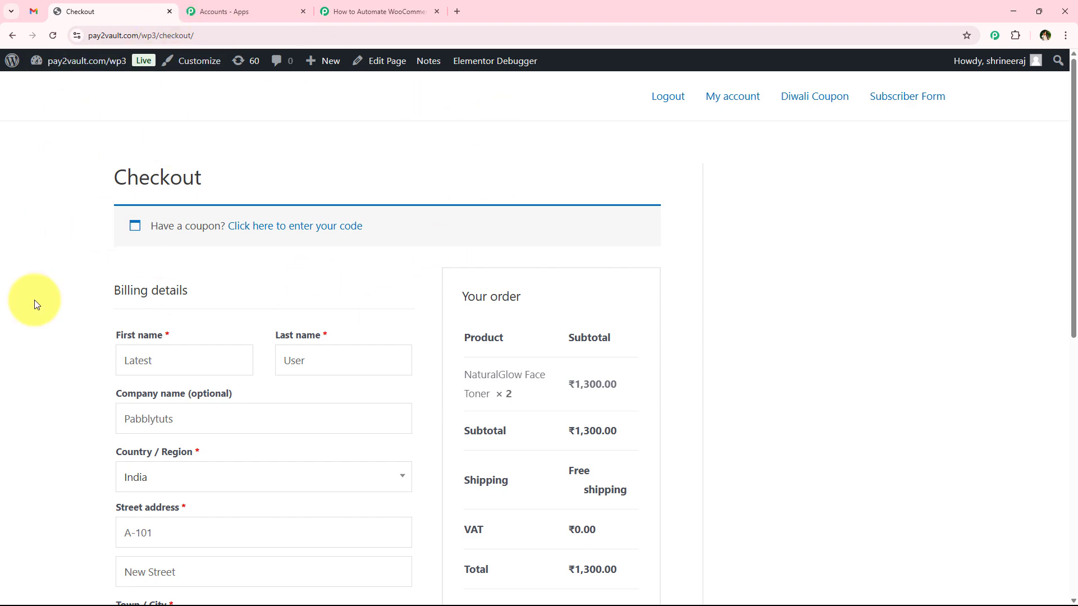
Return to Pabbly Connect and examine the captured abandoned cart response, including order status, customer name, email and product names
left_click(365, 12)
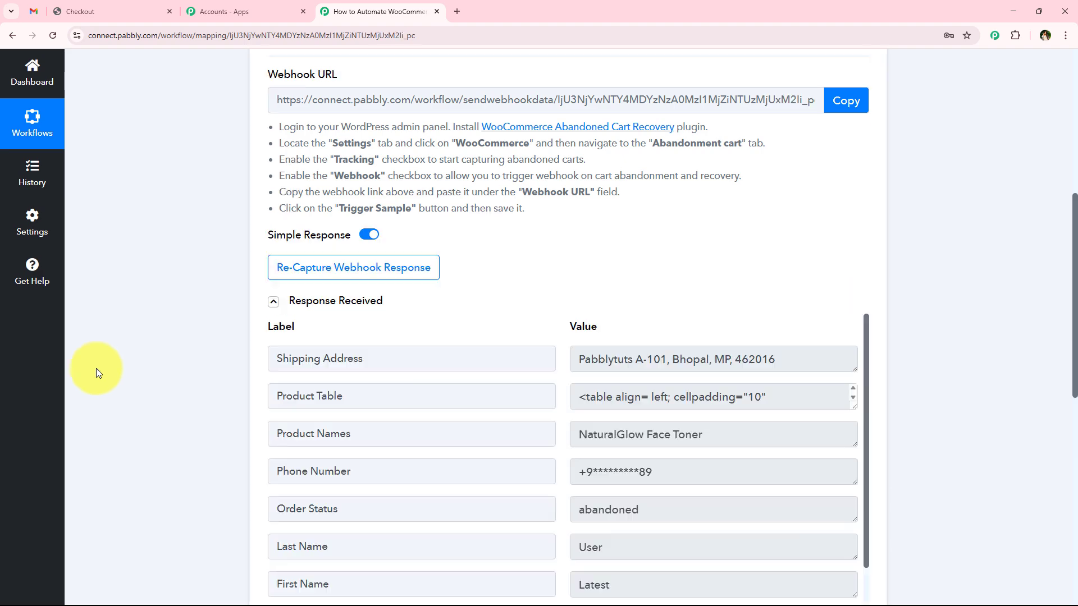
scroll(191, 370, "down", 2)
scroll(191, 366, "down", 2)
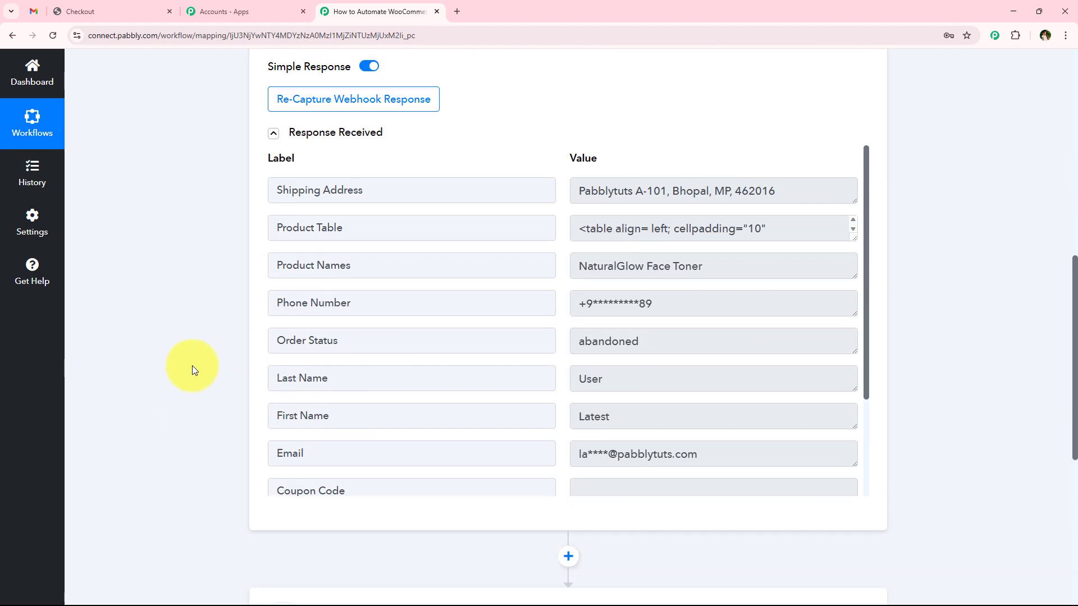
scroll(571, 390, "down", 2)
scroll(572, 395, "up", 3)
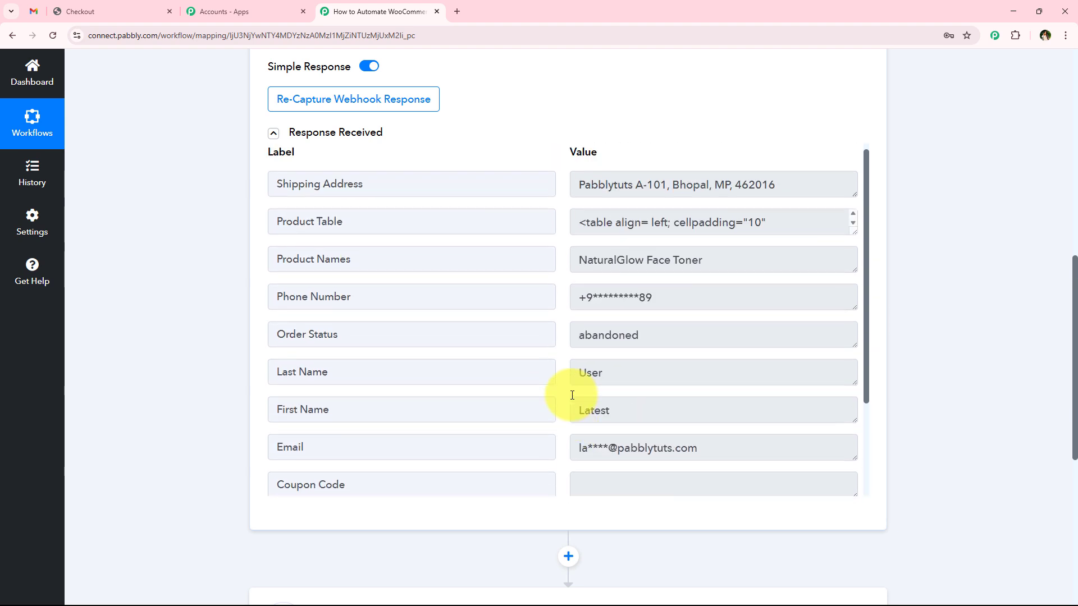
left_click_drag(271, 339, 353, 340)
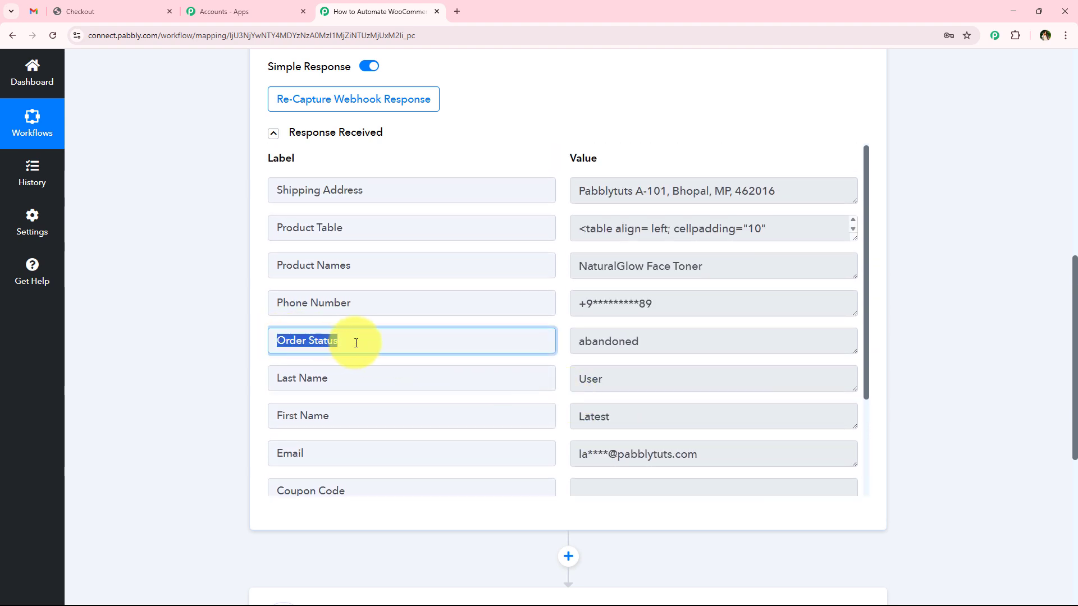
left_click_drag(676, 337, 498, 339)
left_click_drag(726, 416, 428, 416)
left_click_drag(739, 373, 560, 373)
left_click_drag(757, 453, 578, 466)
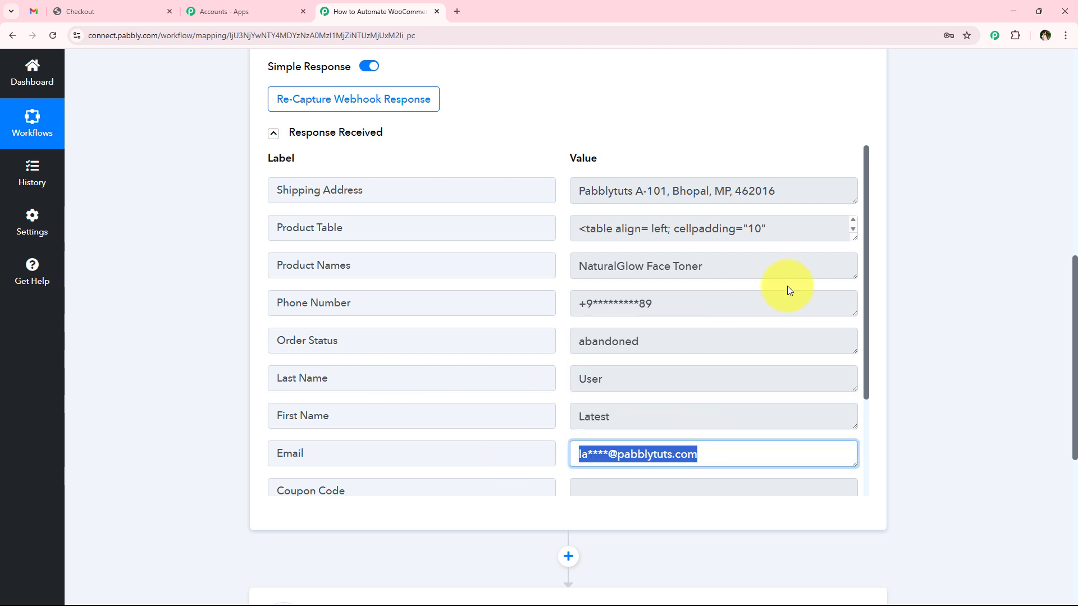
left_click_drag(786, 267, 377, 339)
Collapse the WooCommerce New Cart Abandonment trigger step and highlight the workflow's title
scroll(204, 392, "up", 10)
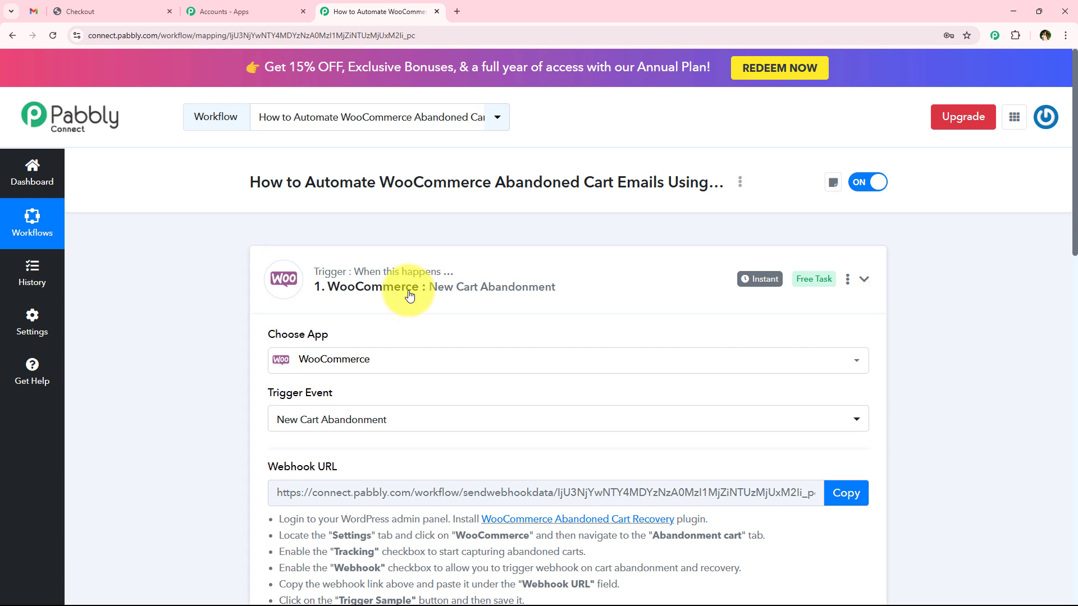
left_click(359, 285)
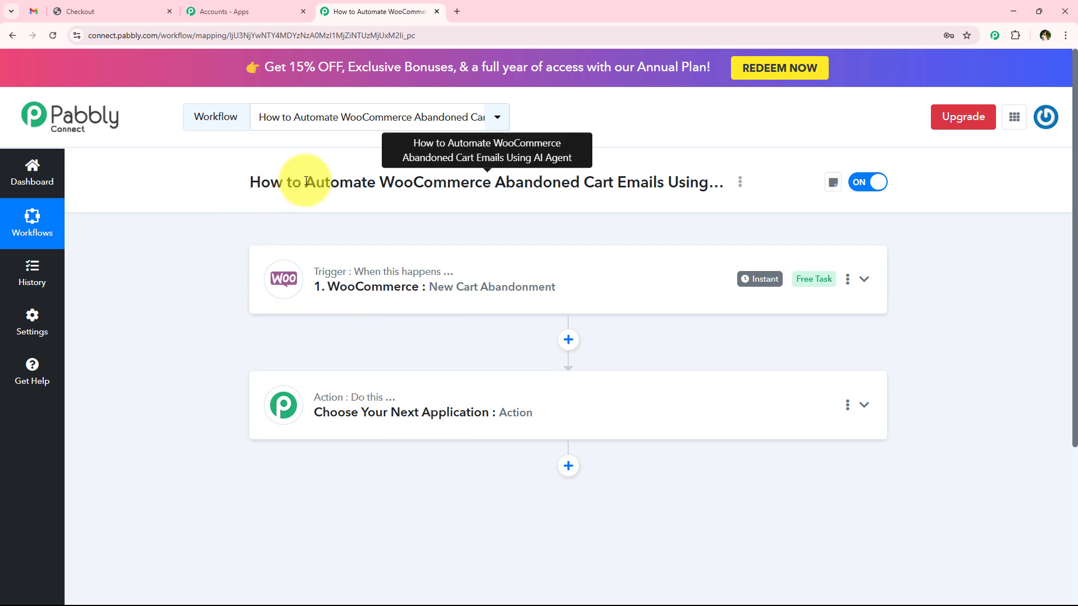
left_click_drag(308, 183, 706, 185)
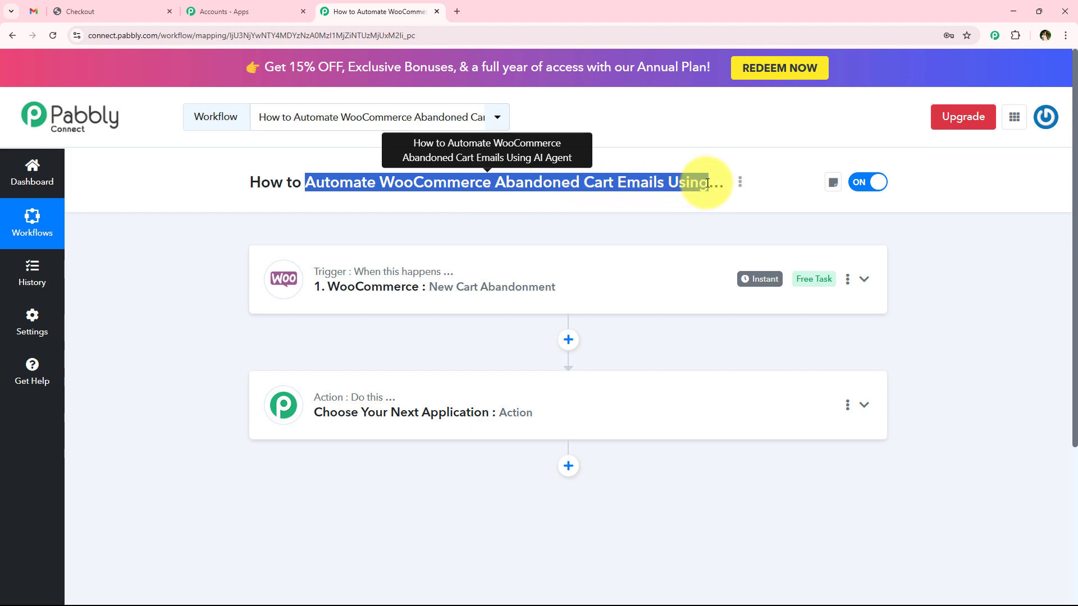
Set the workflow's action step to the OpenAI (ChatGPT, DALL-E, Whisper) app with the ChatGPT action event
left_click(437, 436)
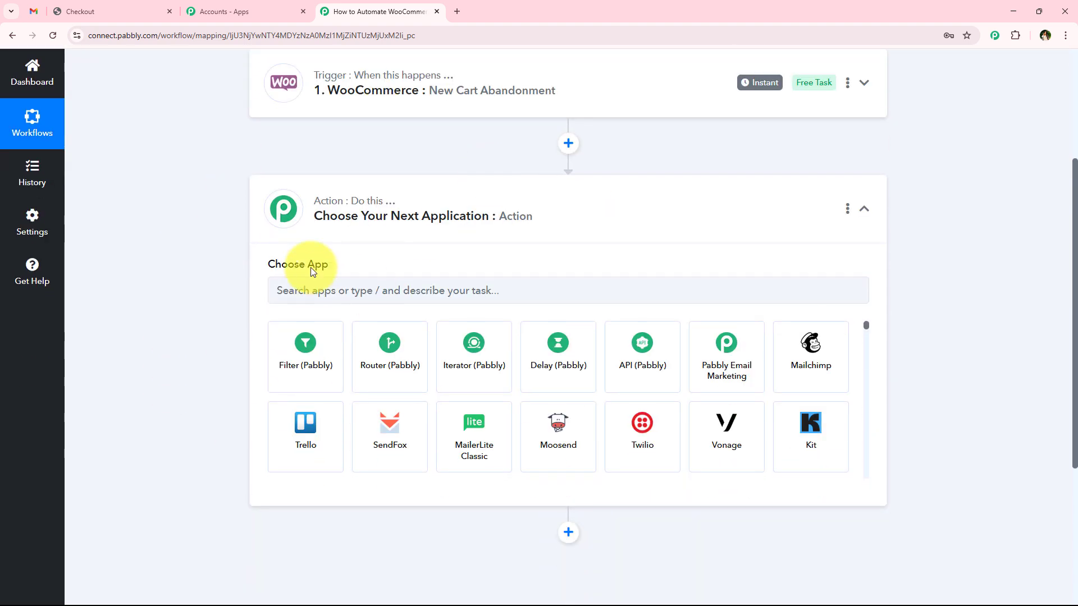
left_click(323, 293)
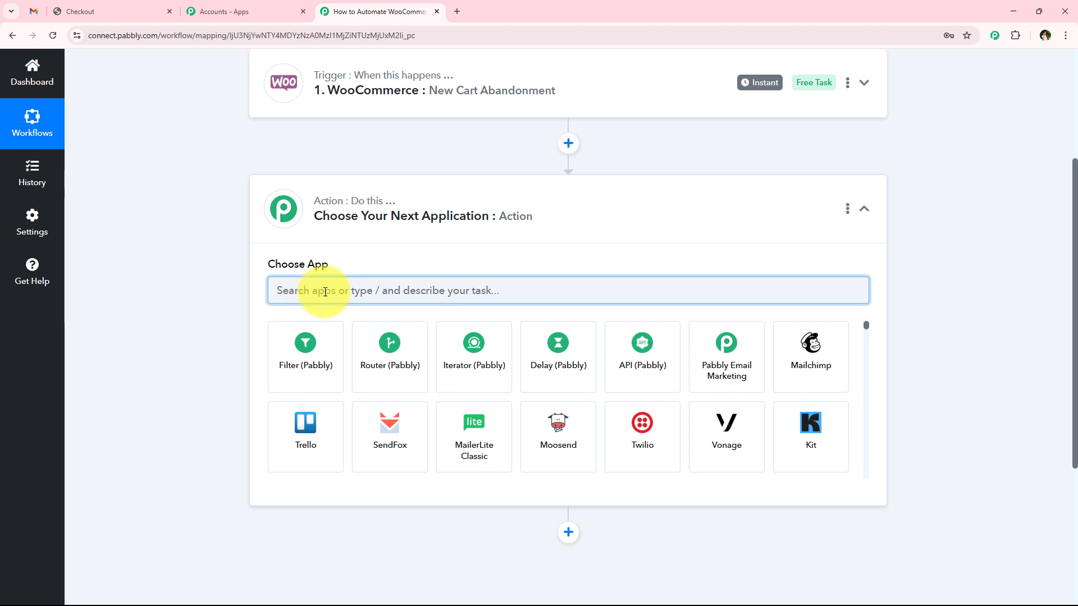
type("Op")
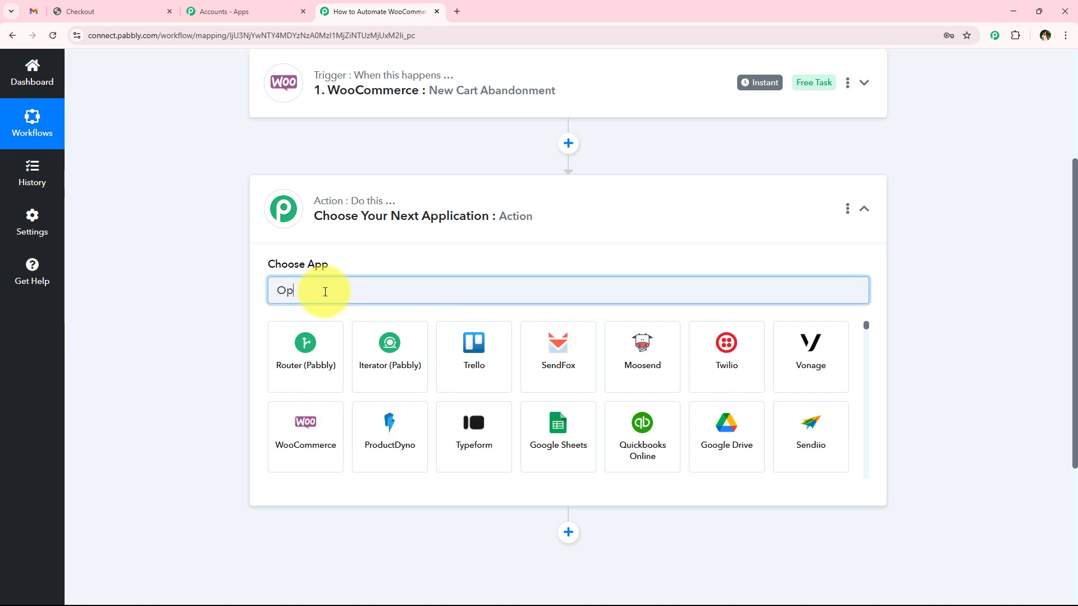
type("enAI")
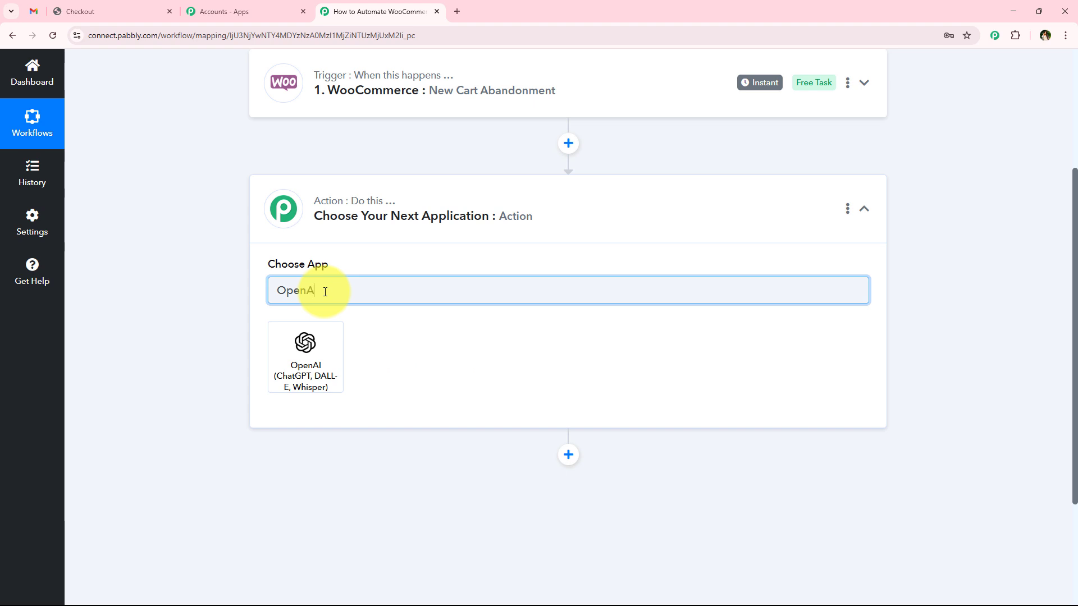
left_click(307, 338)
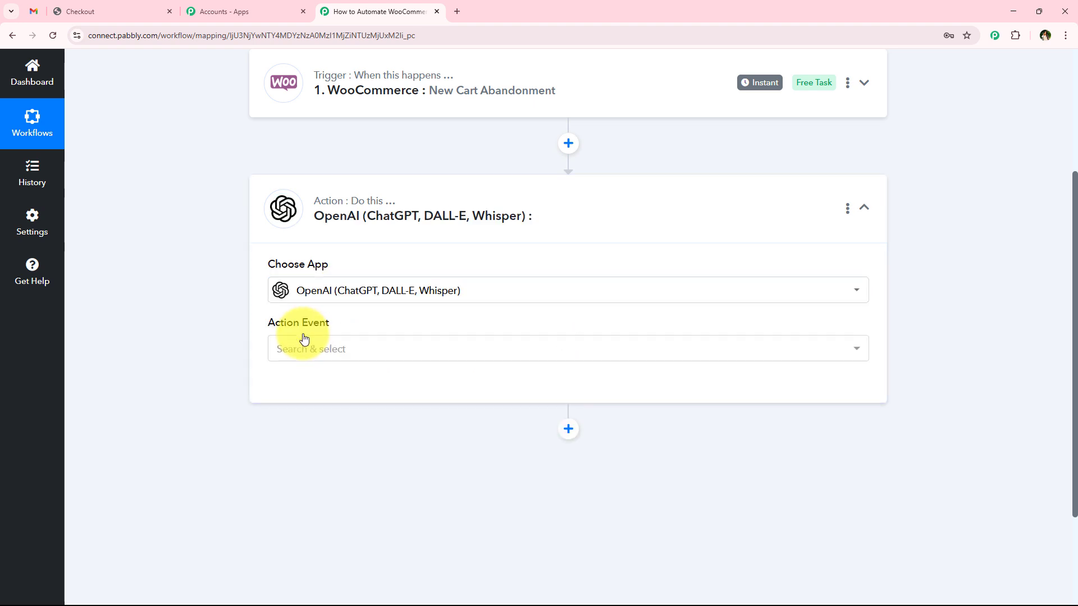
left_click_drag(279, 333, 373, 344)
left_click(373, 348)
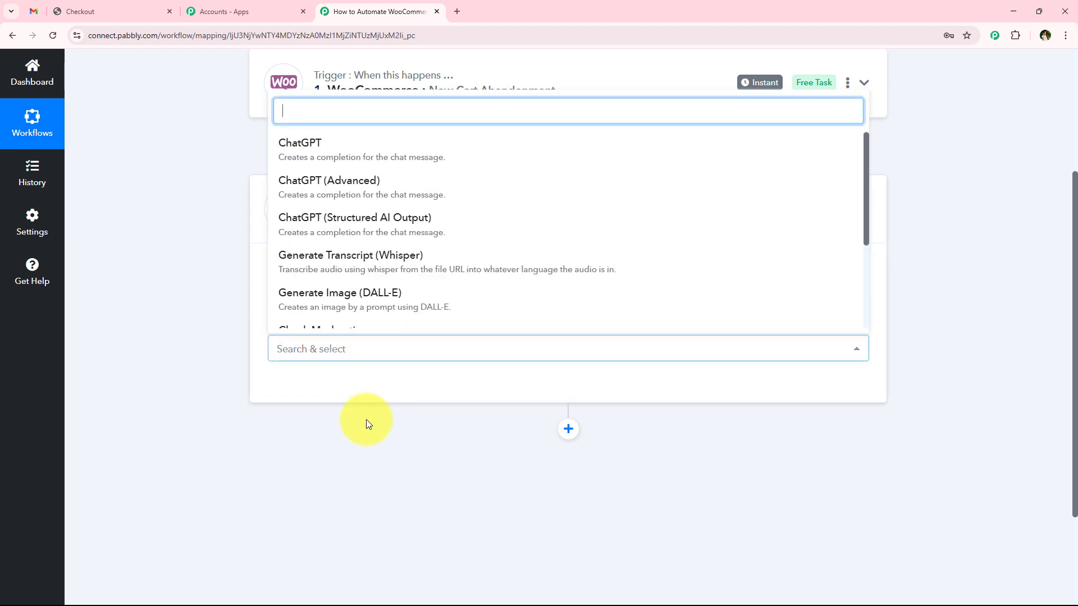
left_click(331, 155)
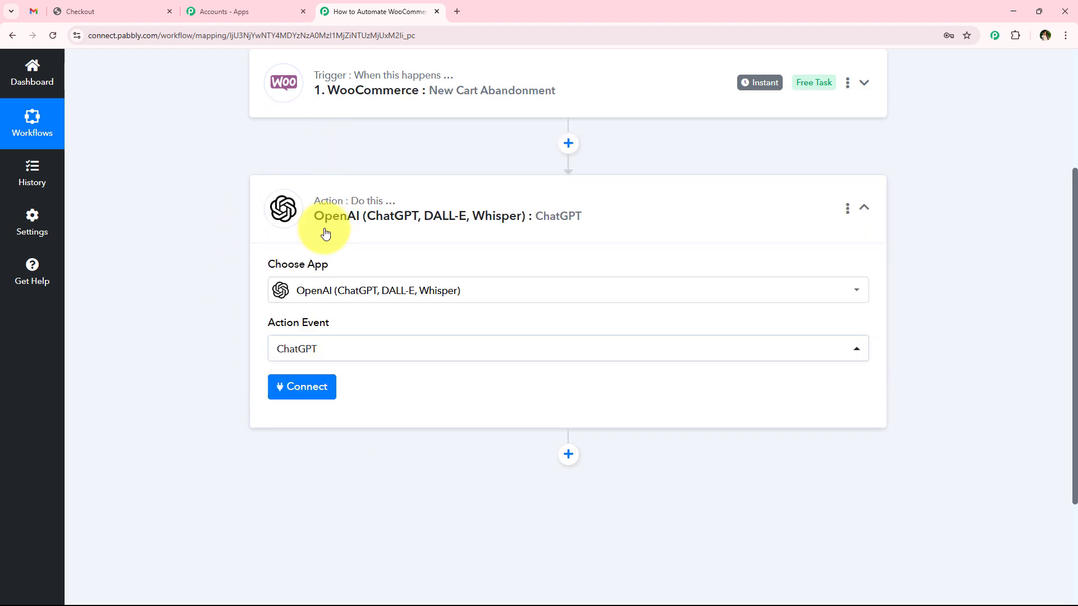
Start adding a new OpenAI connection for the action step and open the linked OpenAI API Keys page
left_click(312, 398)
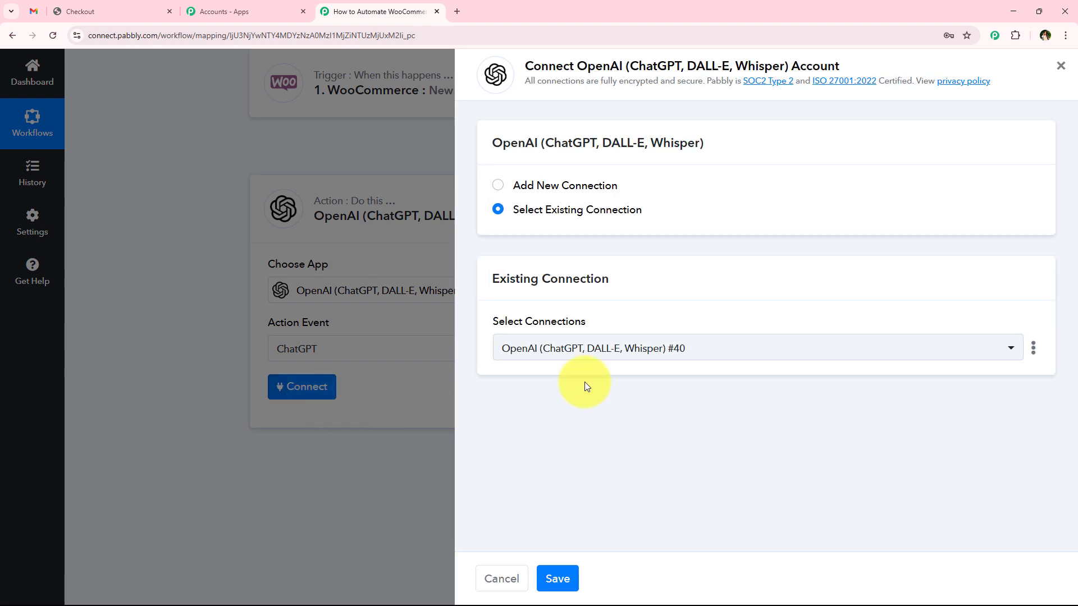
left_click(579, 190)
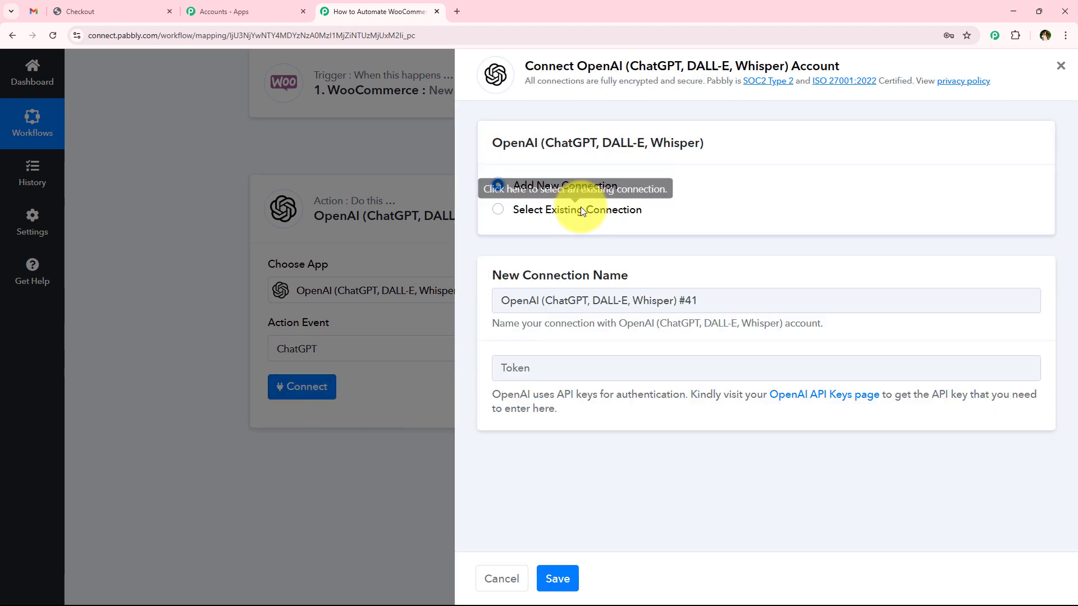
left_click(581, 208)
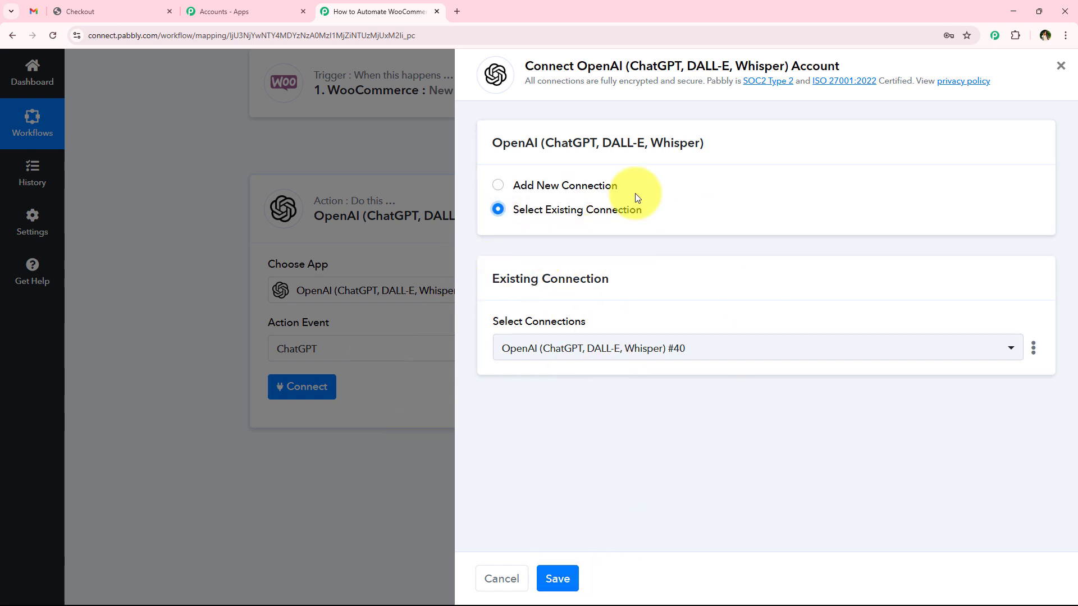
left_click(567, 186)
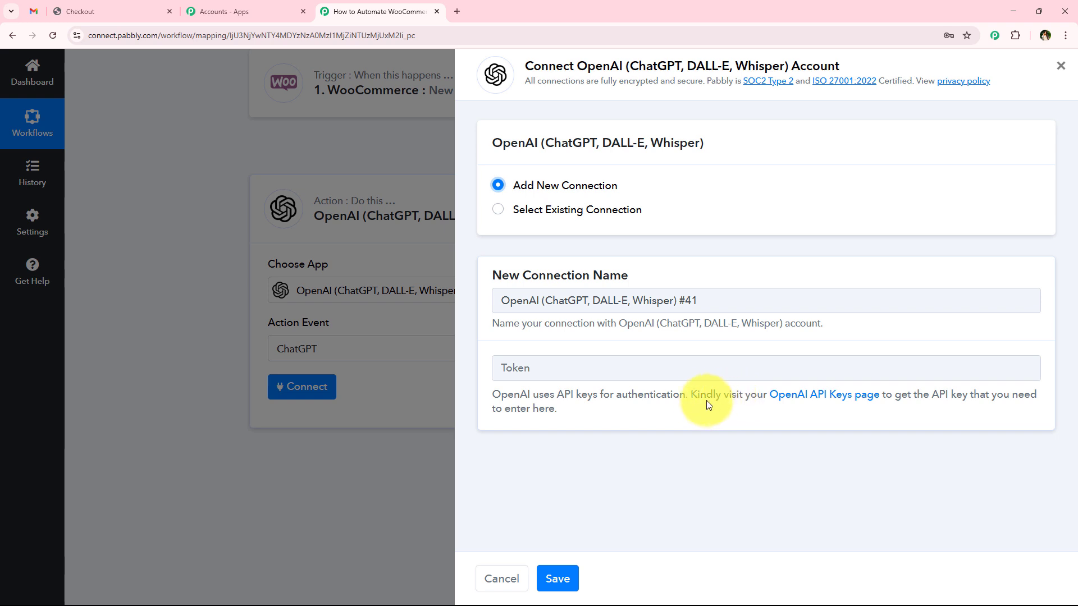
left_click_drag(692, 394, 879, 396)
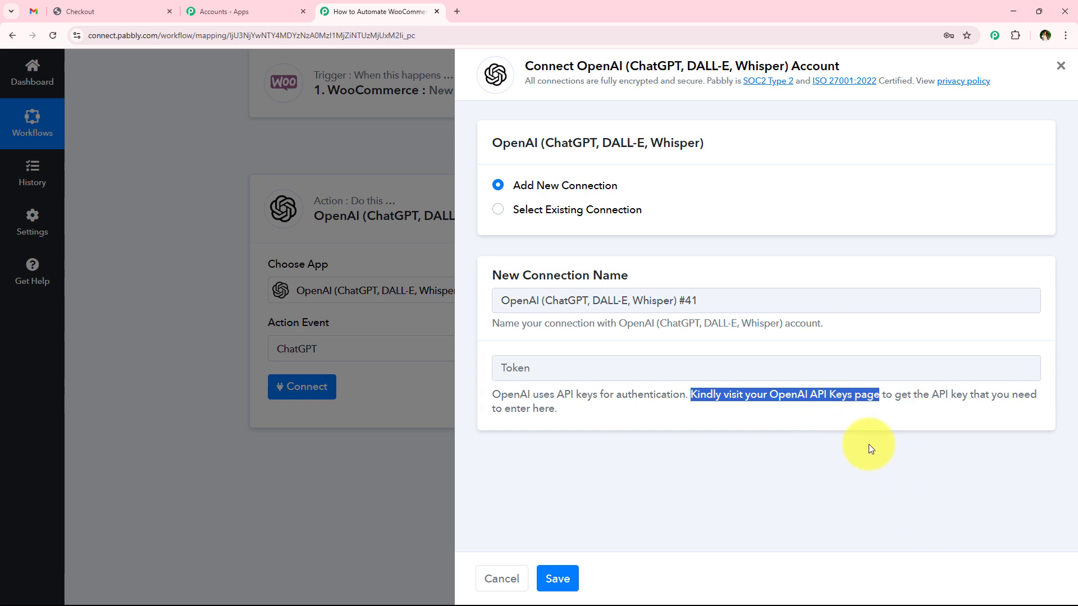
left_click(715, 510)
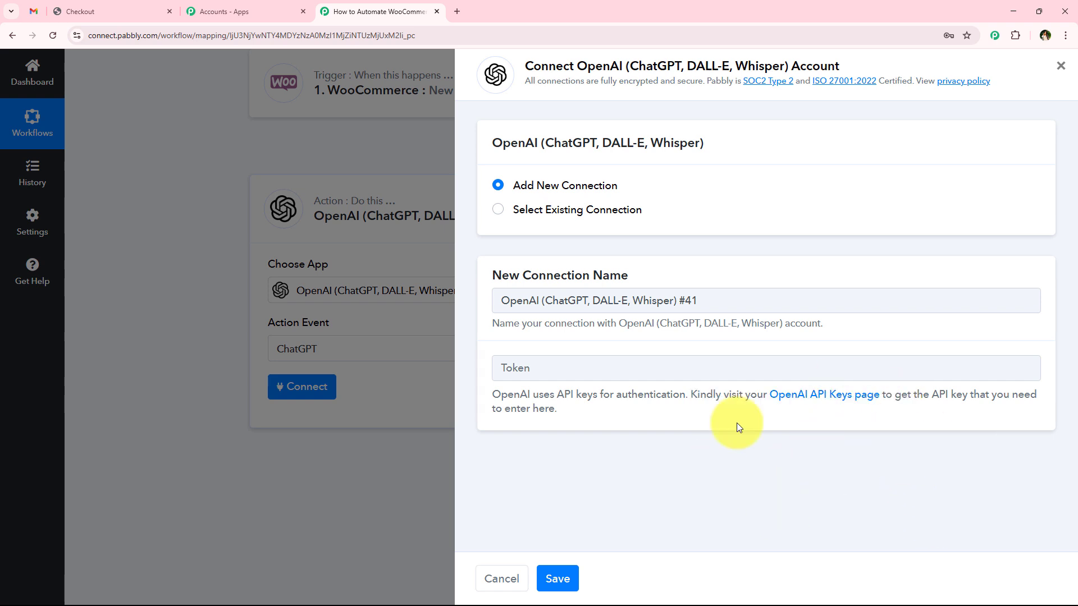
left_click(815, 395)
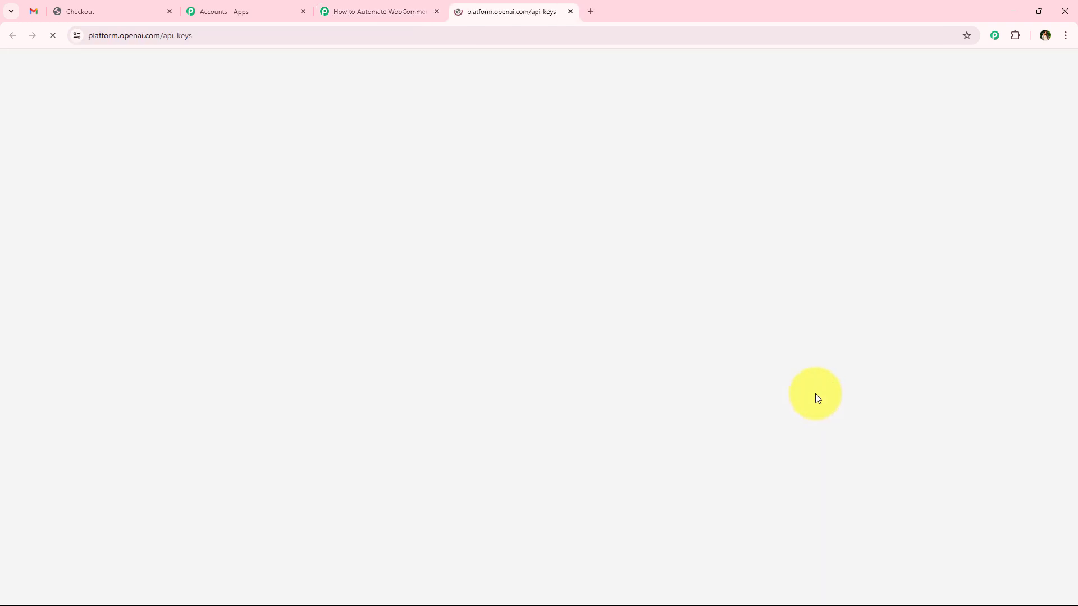
left_click(333, 3)
left_click(554, 3)
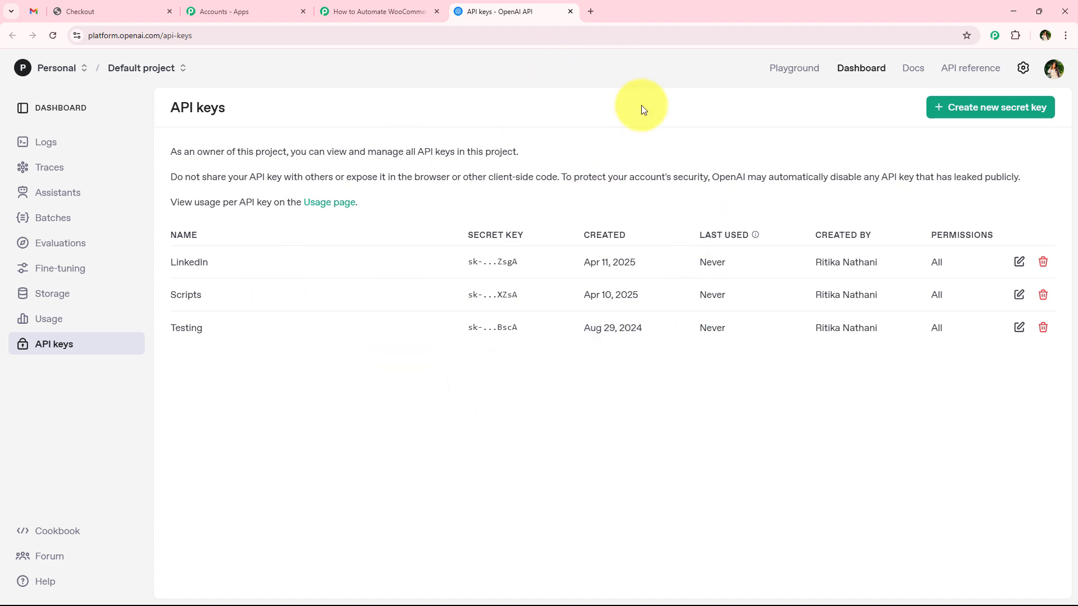
Create a secret key named AI Agent in the Default project with all permissions and copy the generated key
left_click(966, 111)
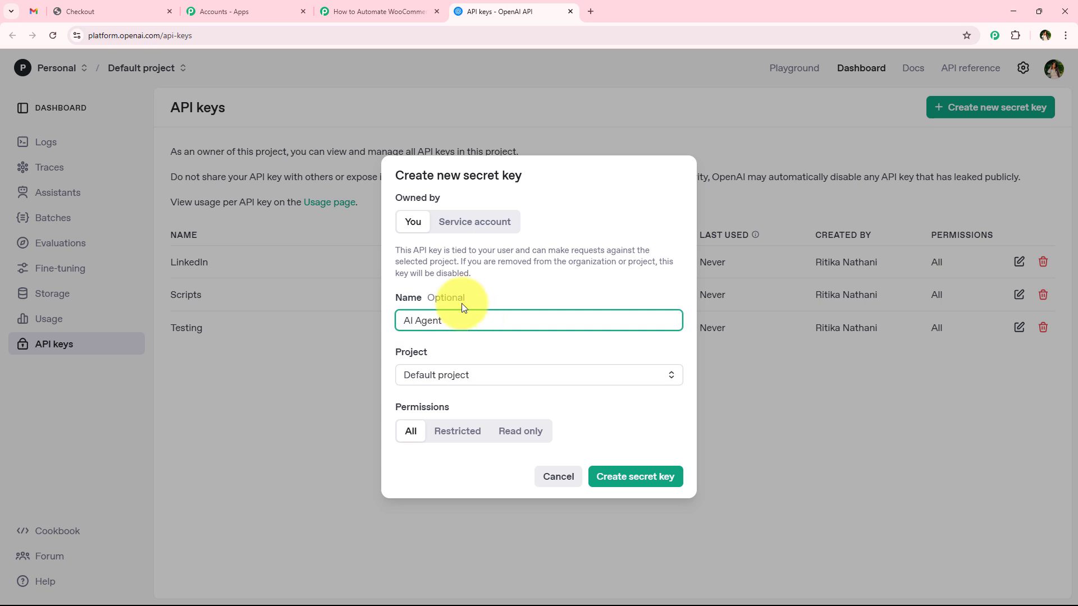
left_click(452, 368)
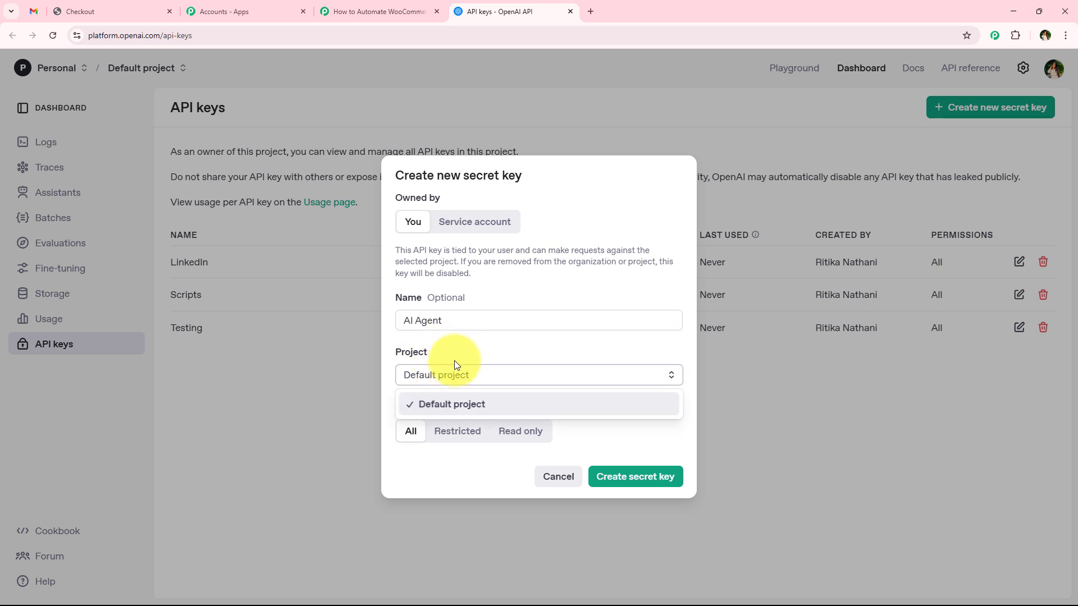
left_click(525, 399)
left_click(612, 478)
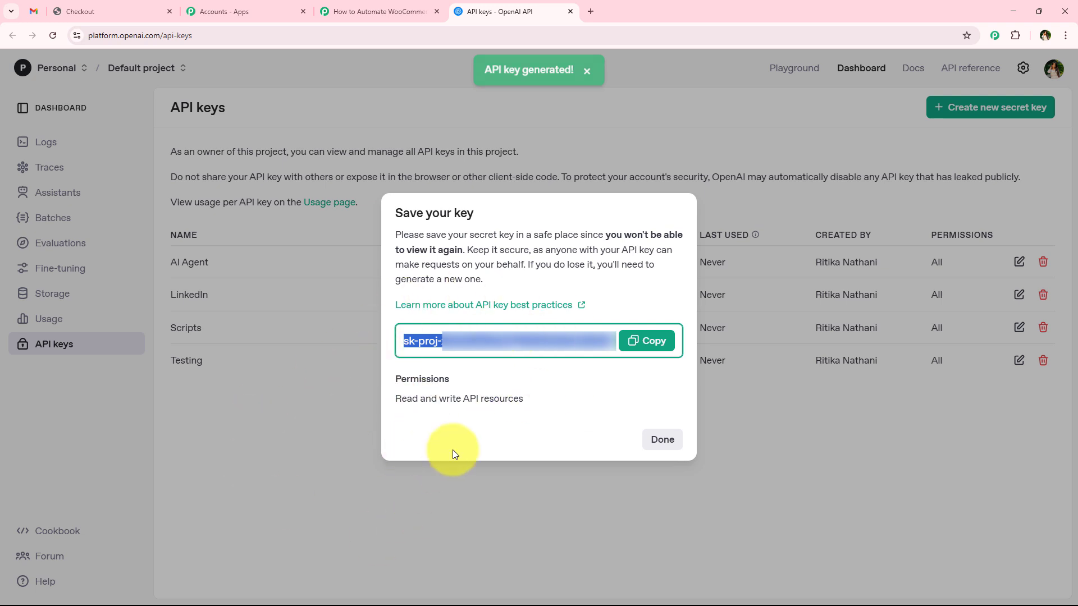
left_click(636, 342)
left_click(662, 441)
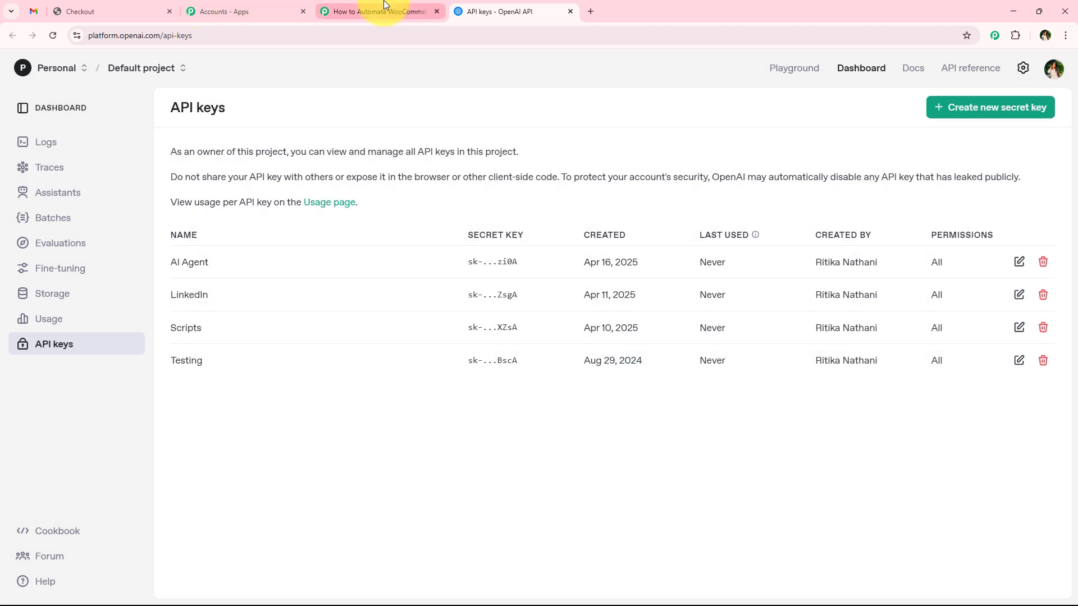
Return to Pabbly Connect, paste the copied API key as the new OpenAI connection's token and save the connection
left_click(385, 6)
left_click(592, 376)
right_click(591, 378)
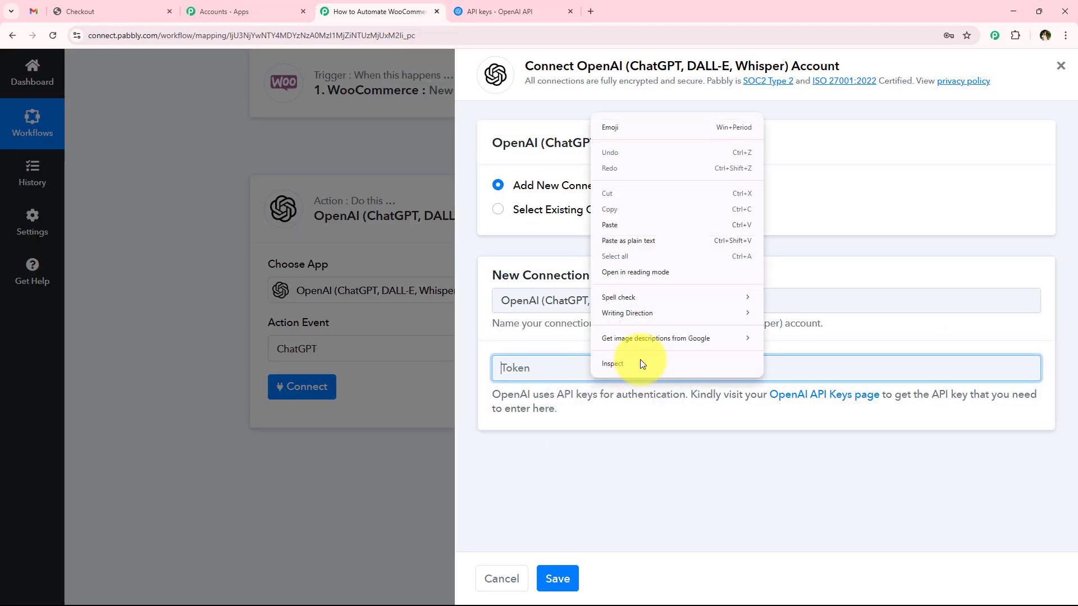
left_click(614, 241)
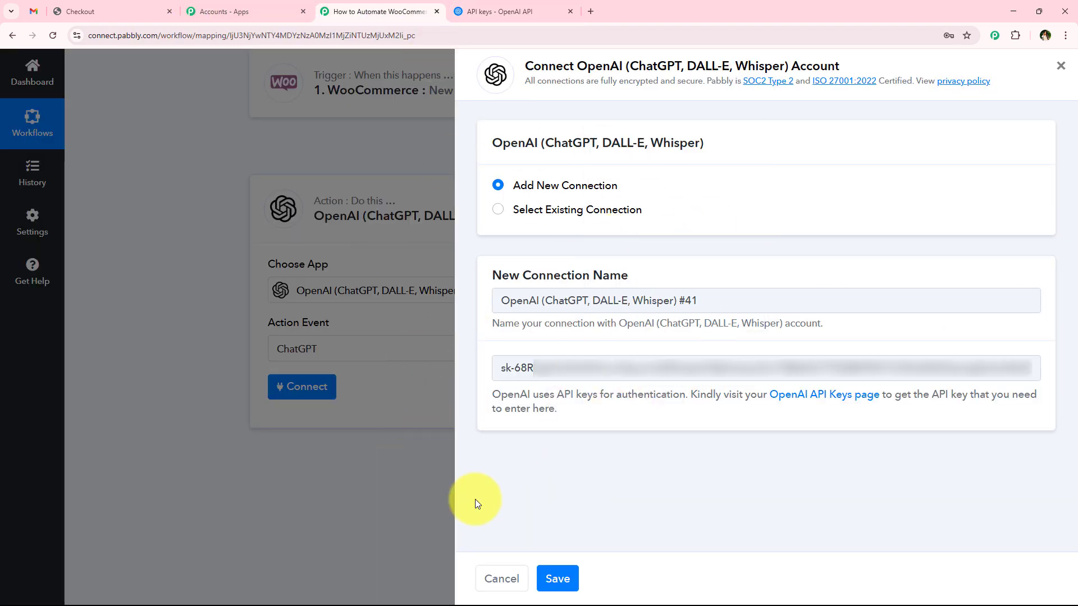
left_click(549, 570)
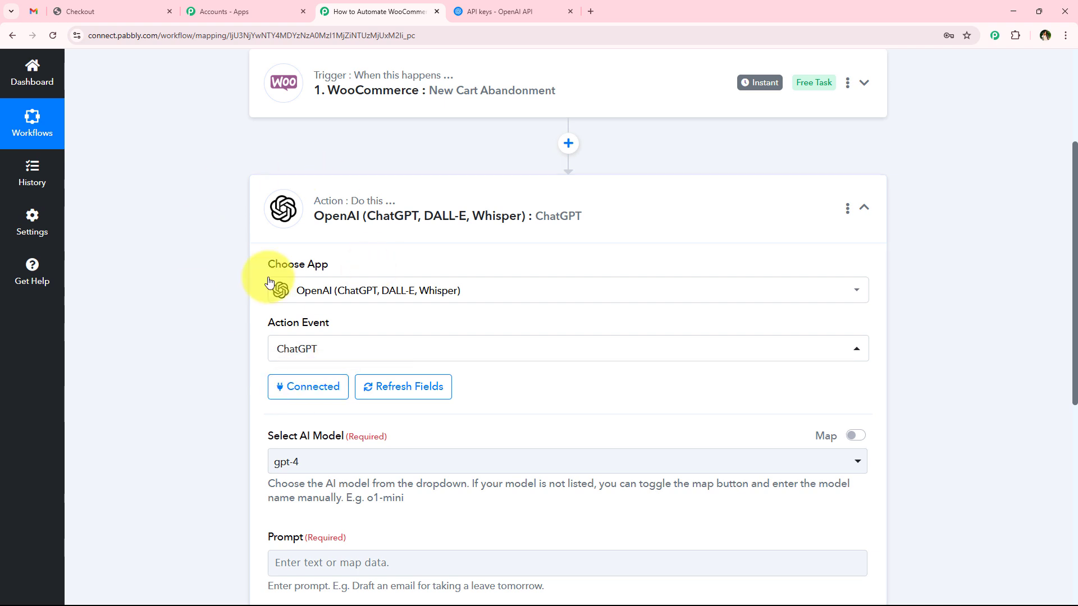
Select the gpt-4 model and paste the prompt requesting a friendly abandoned-cart email with separate subject and body in JSON format
scroll(204, 309, "down", 4)
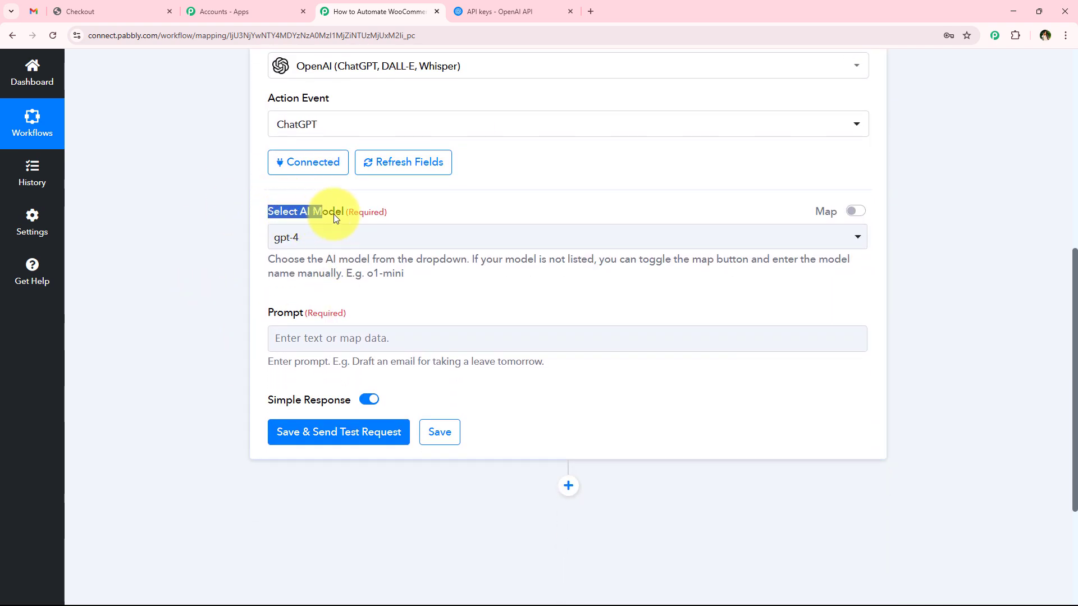
left_click_drag(334, 213, 344, 213)
left_click(331, 238)
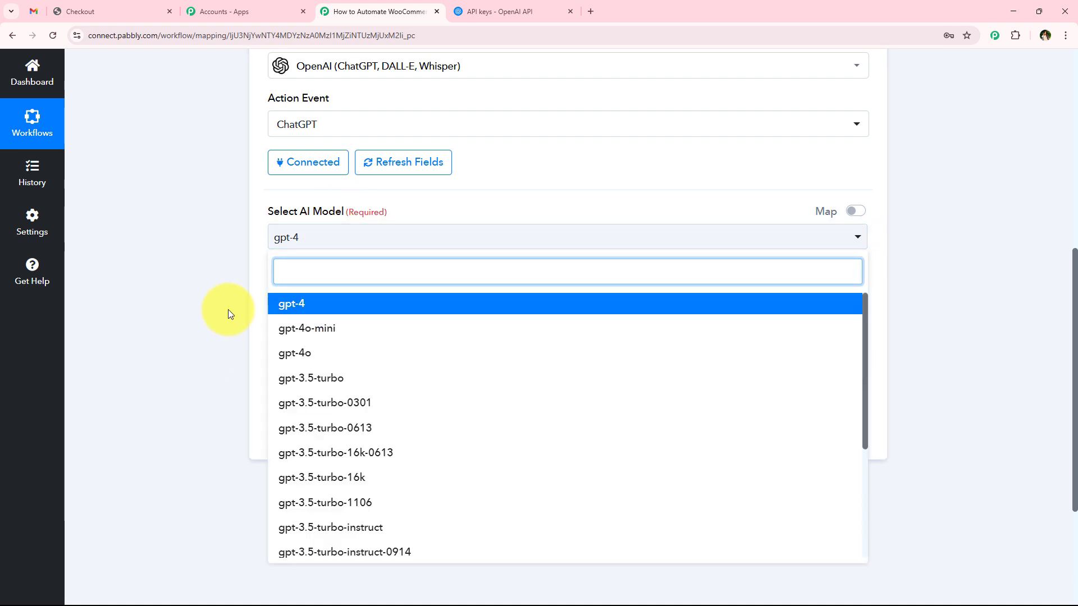
left_click(517, 307)
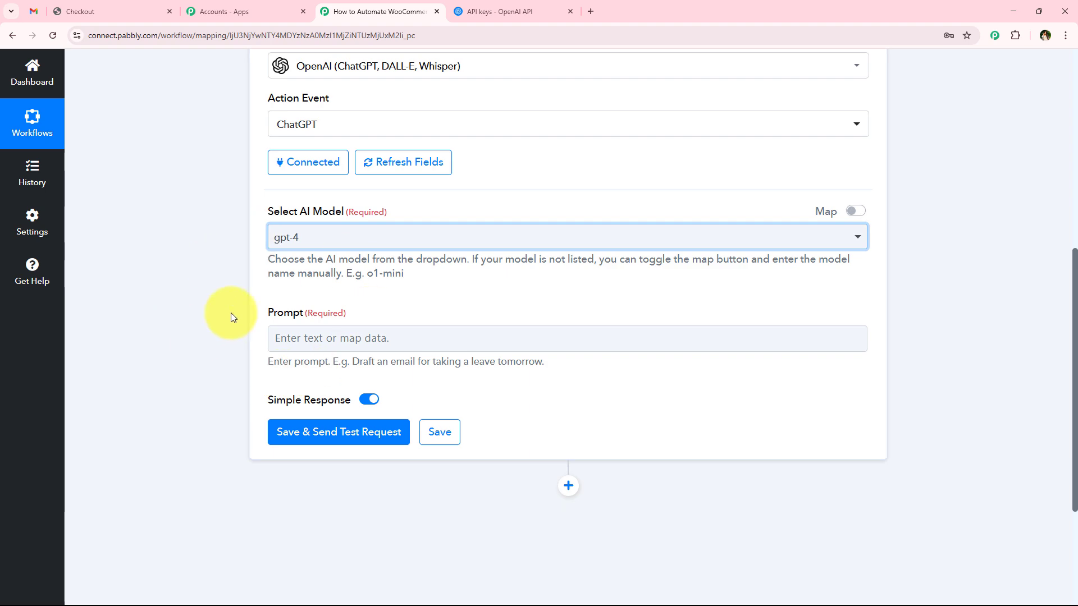
left_click(329, 339)
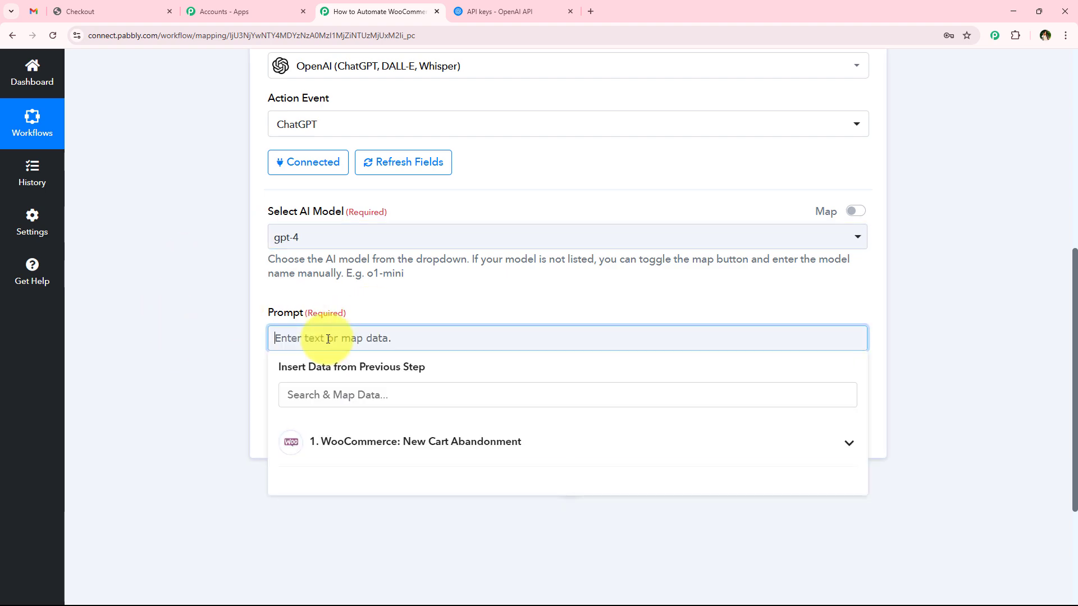
key("ctrl+v")
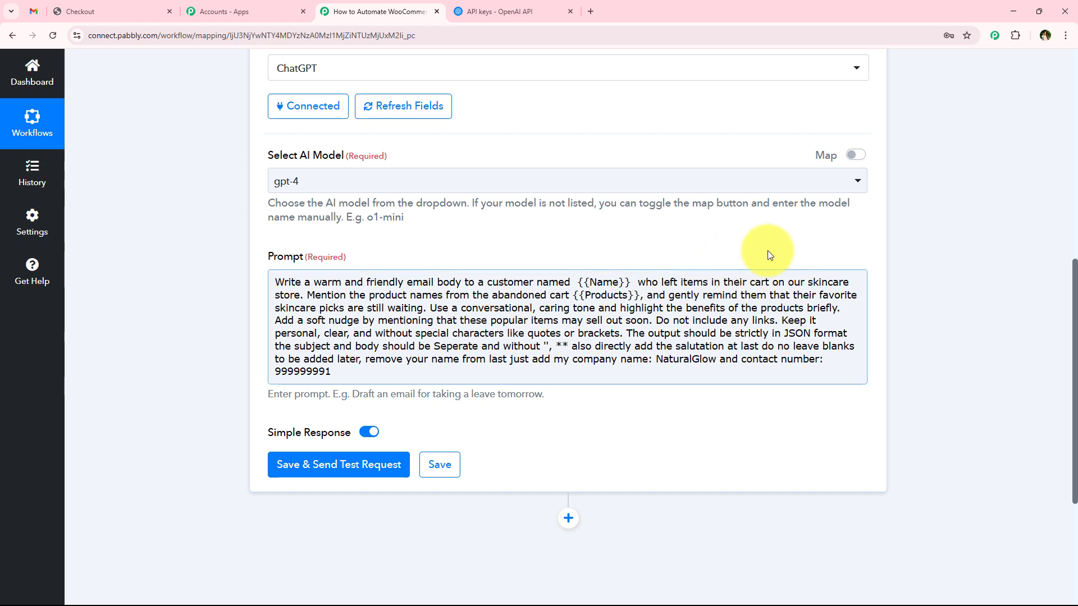
Remove the {{Name}} placeholder from the ChatGPT prompt
left_click(574, 282)
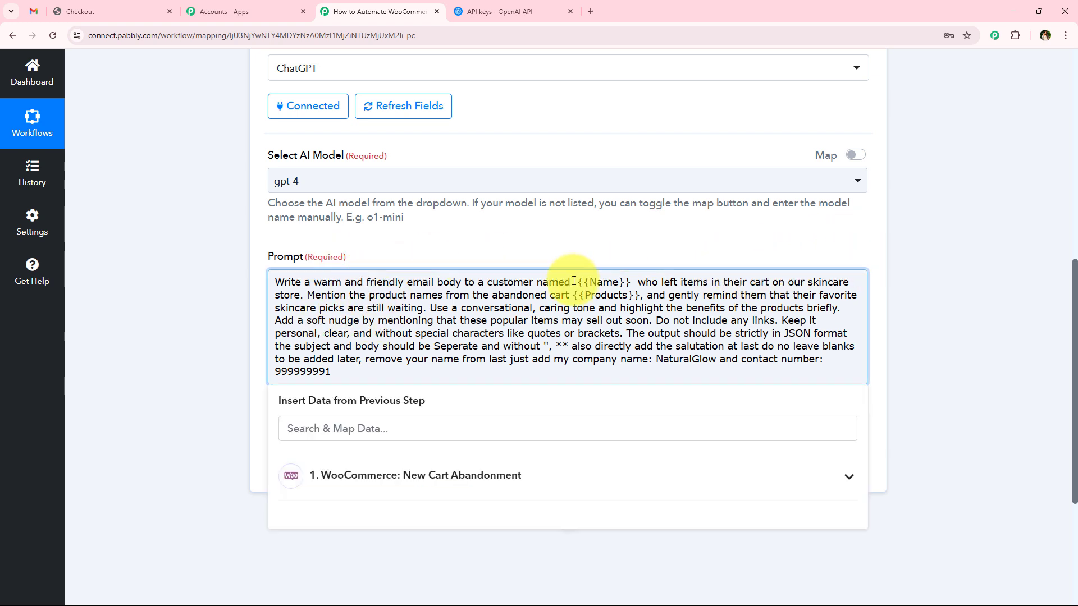
left_click_drag(572, 282, 634, 281)
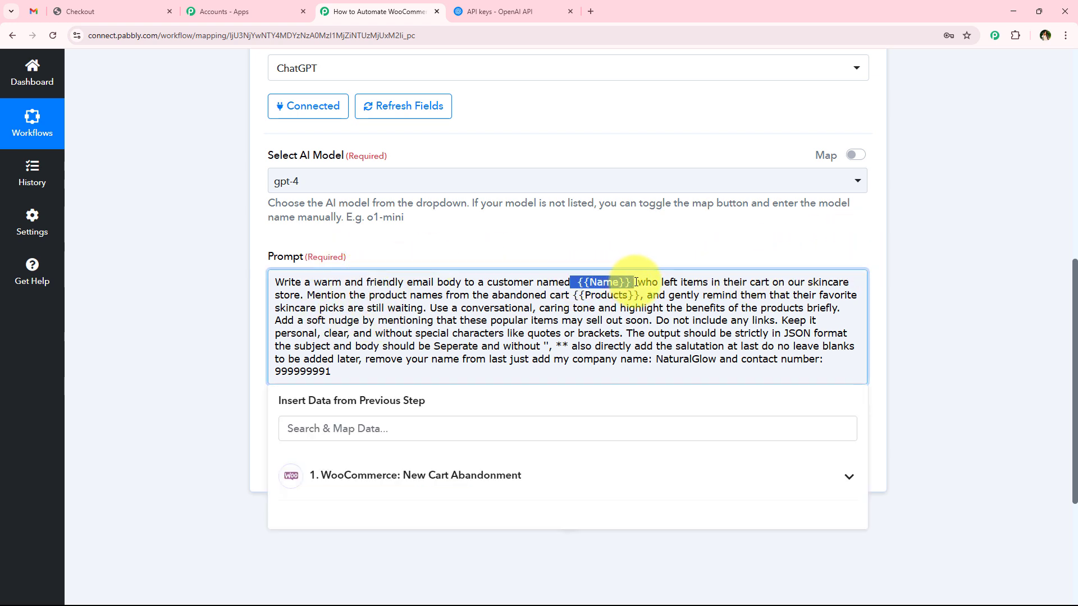
key("BackSpace")
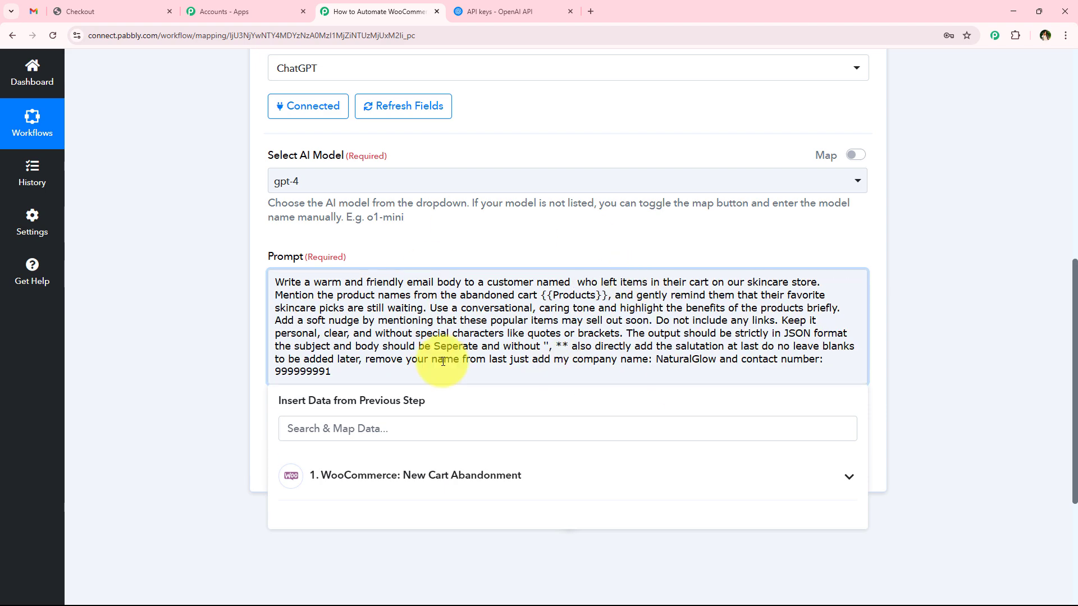
Examine the WooCommerce New Cart Abandonment fields that can be mapped into the prompt
left_click(415, 476)
scroll(168, 303, "down", 1)
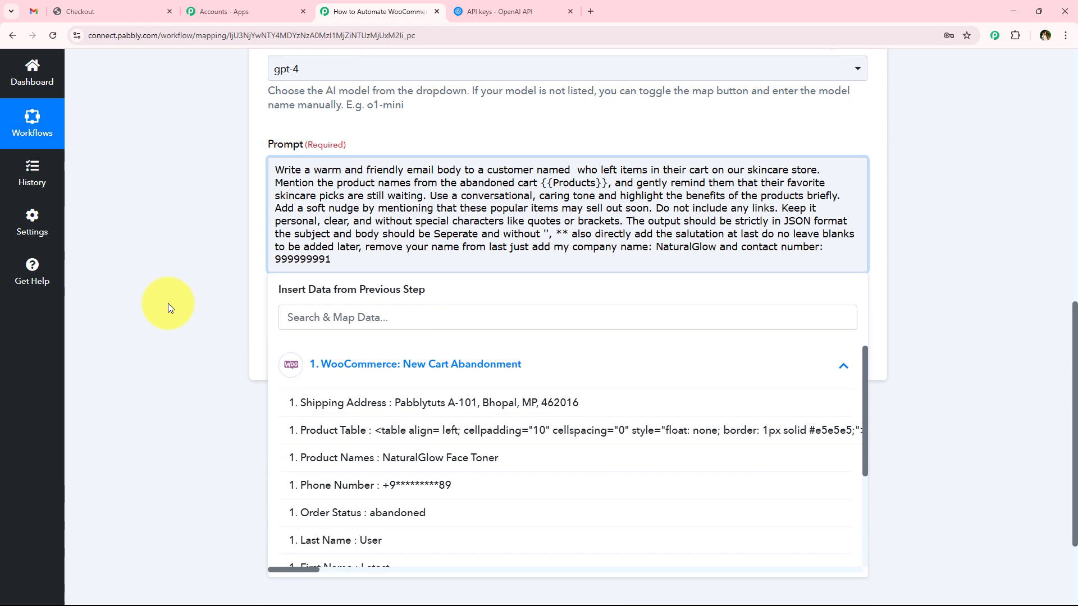
scroll(494, 466, "down", 2)
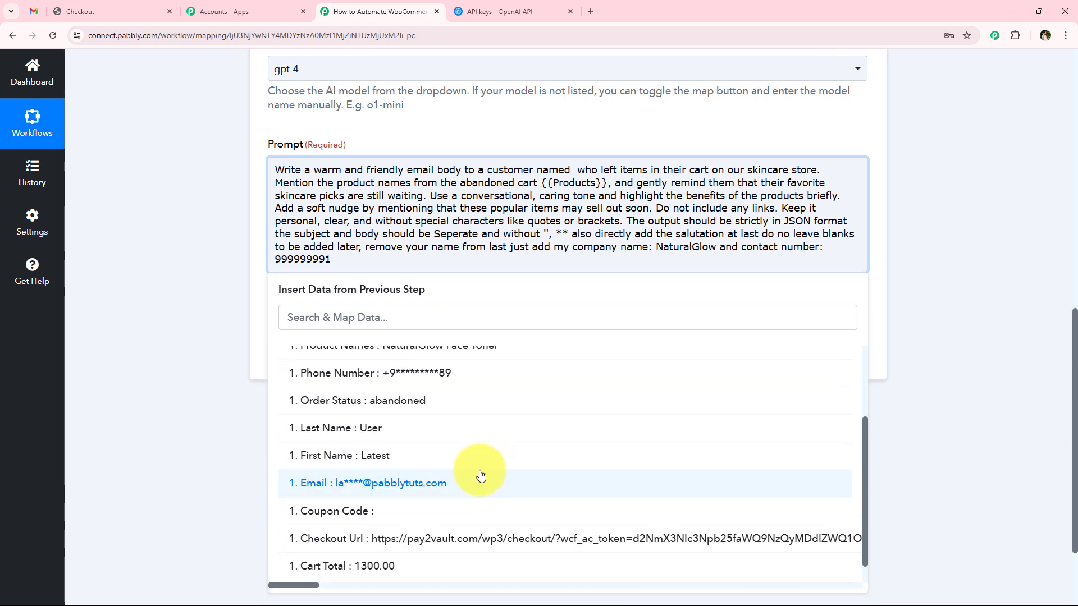
left_click(189, 412)
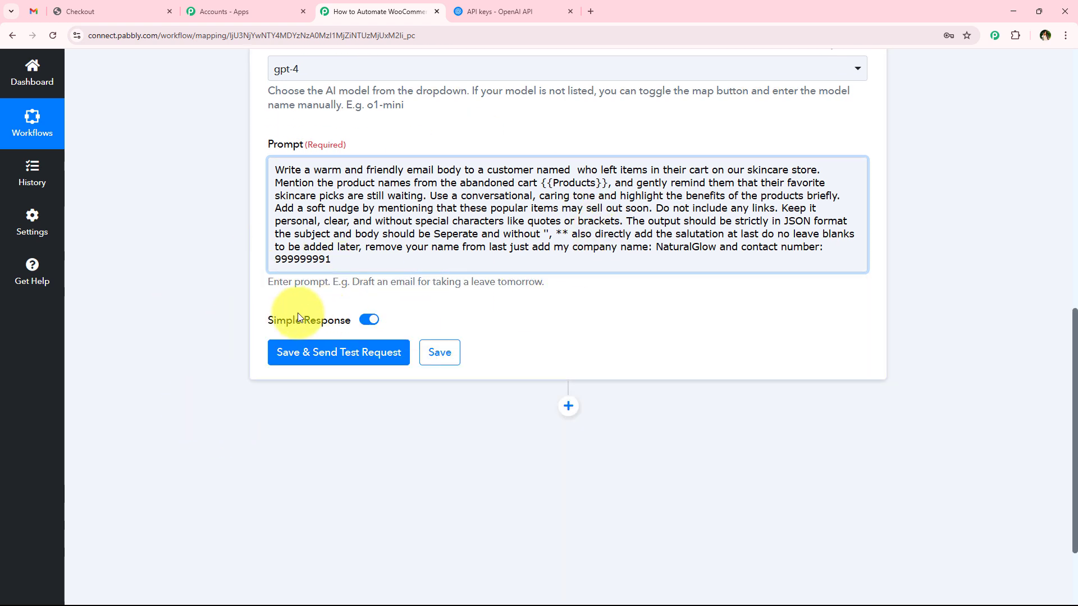
left_click(576, 171)
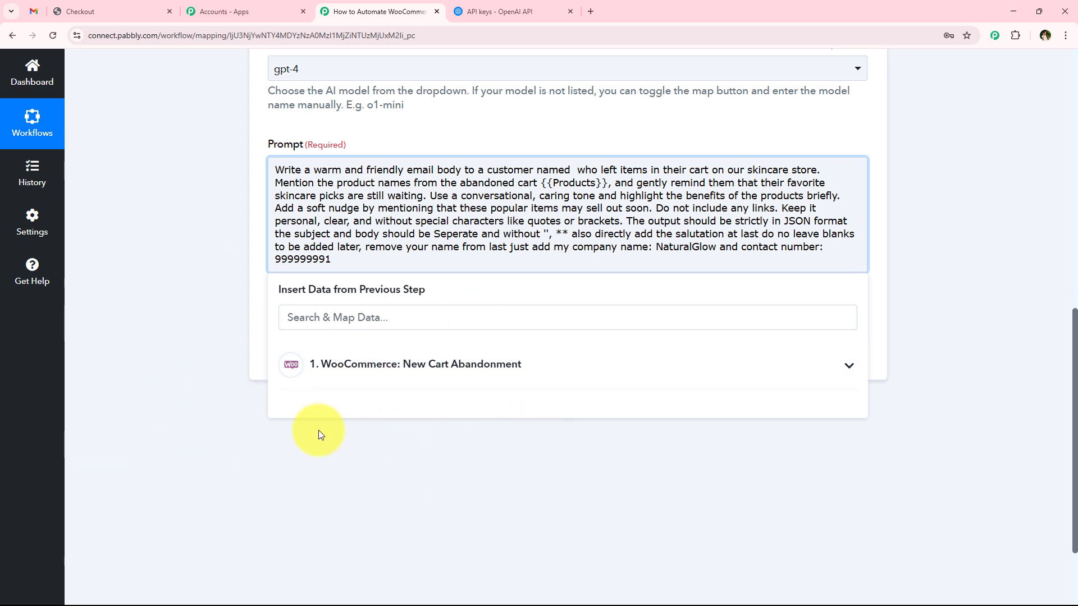
left_click(356, 366)
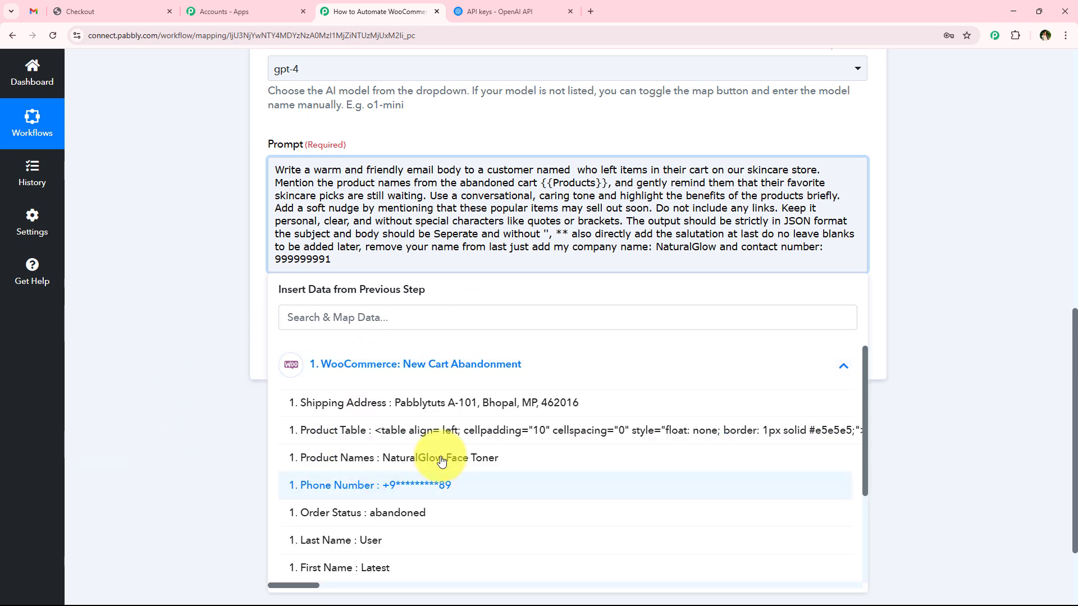
scroll(450, 499, "down", 2)
left_click(220, 335)
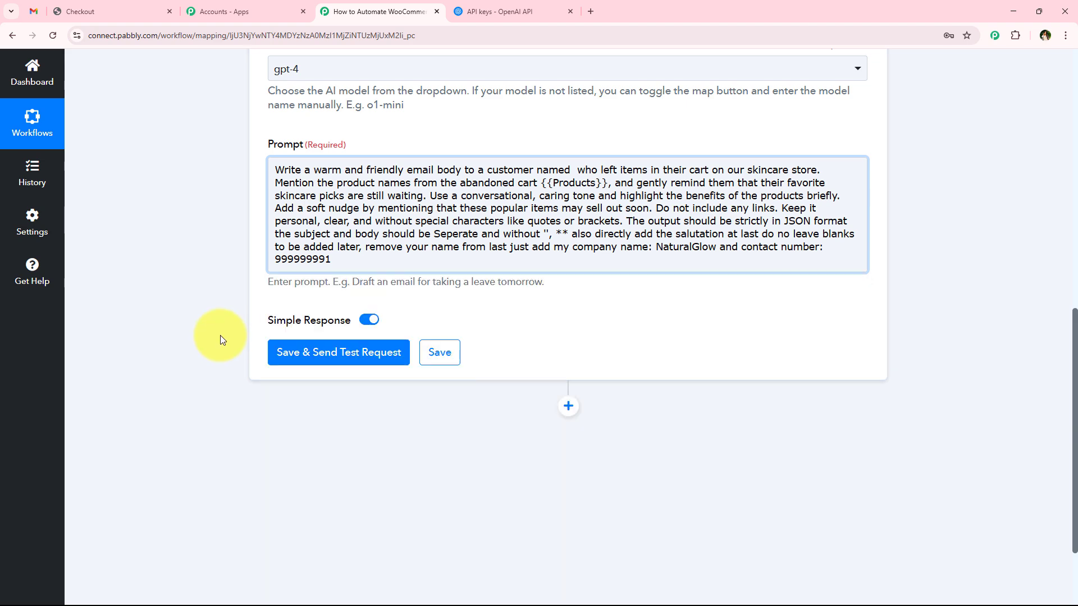
Map the WooCommerce First Name and Last Name fields into the prompt after "a customer named"
left_click(572, 169)
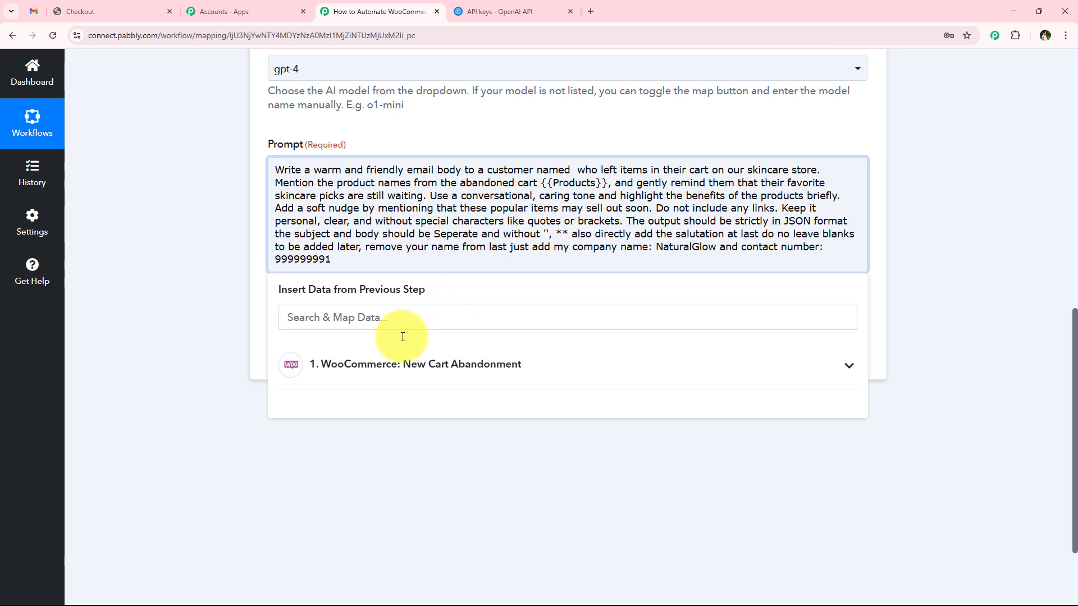
left_click(378, 368)
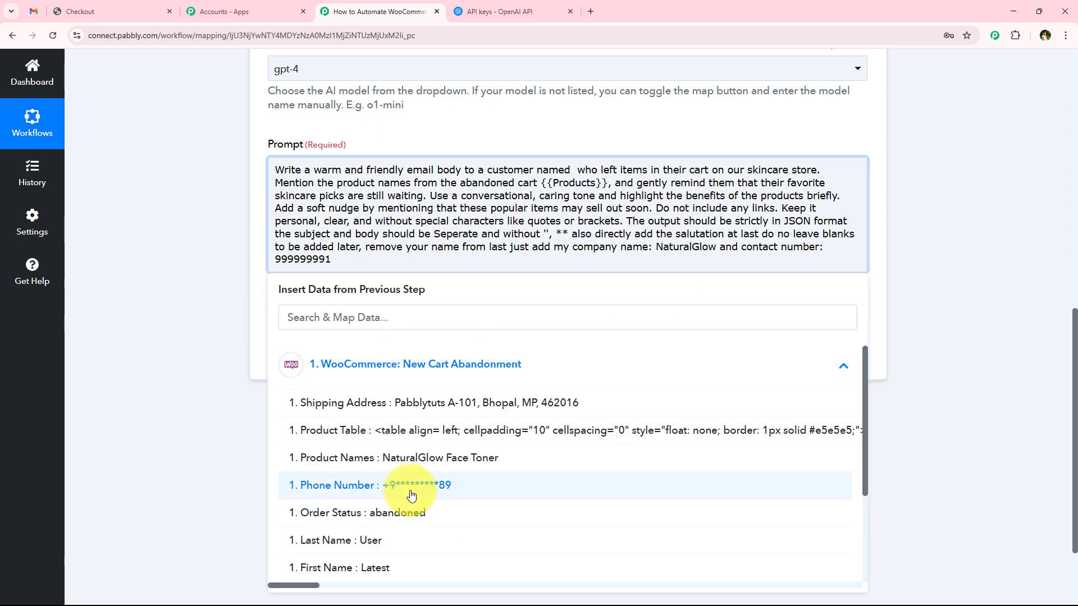
scroll(400, 450, "down", 3)
left_click(402, 438)
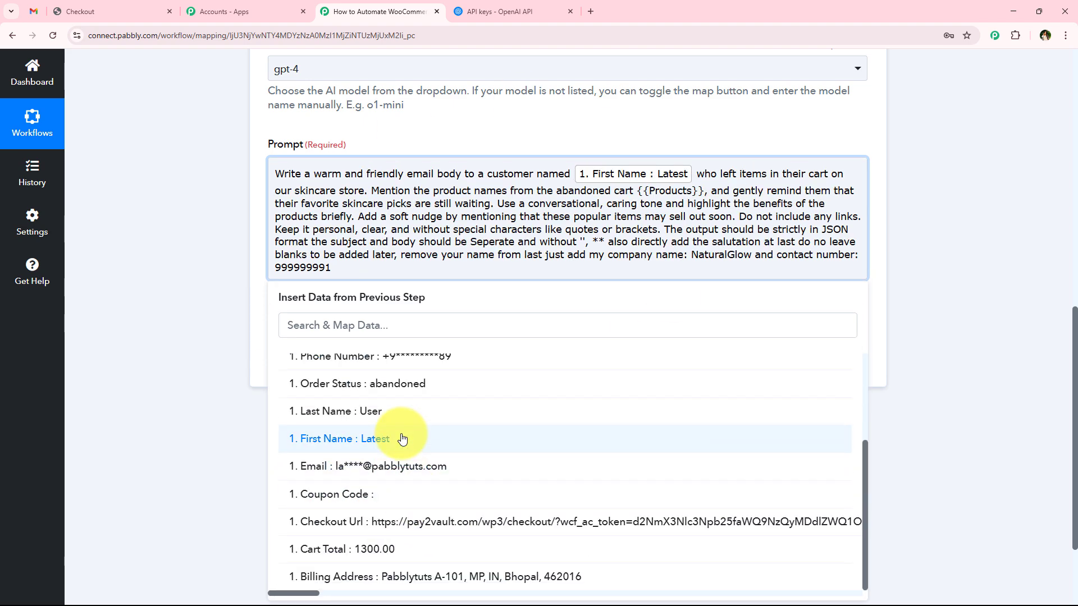
left_click(406, 413)
left_click(243, 263)
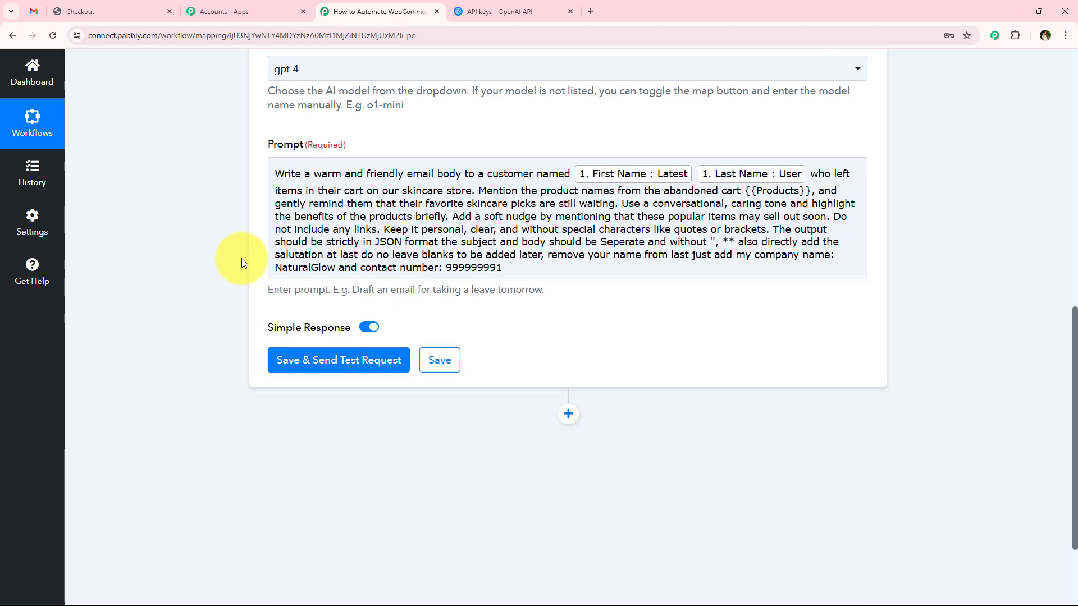
Replace the {{Products}} placeholder in the prompt with the mapped WooCommerce Product Names field
left_click(811, 192)
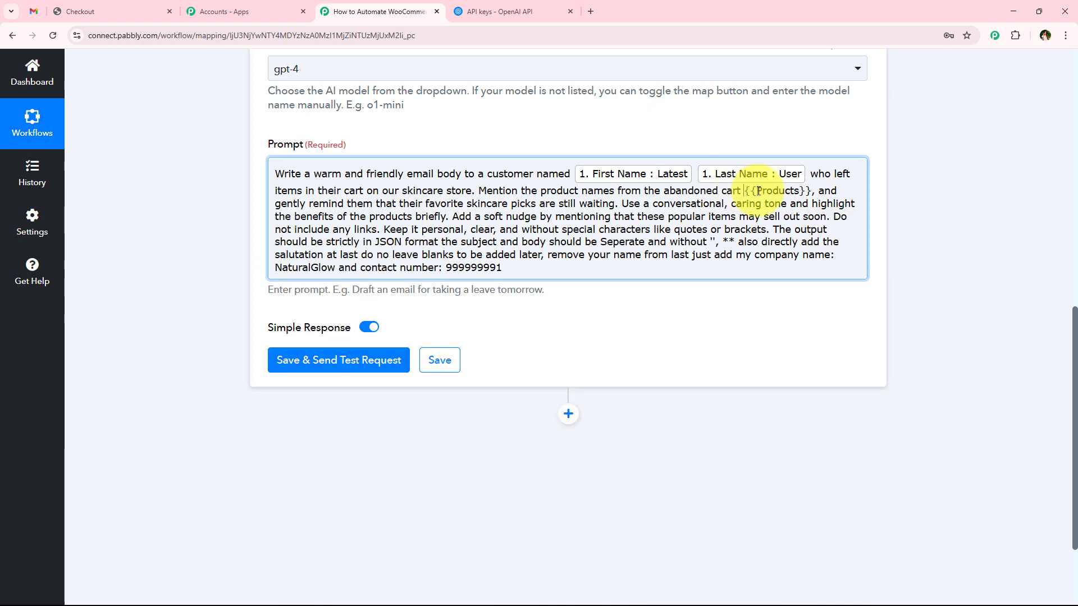
left_click_drag(744, 191, 812, 191)
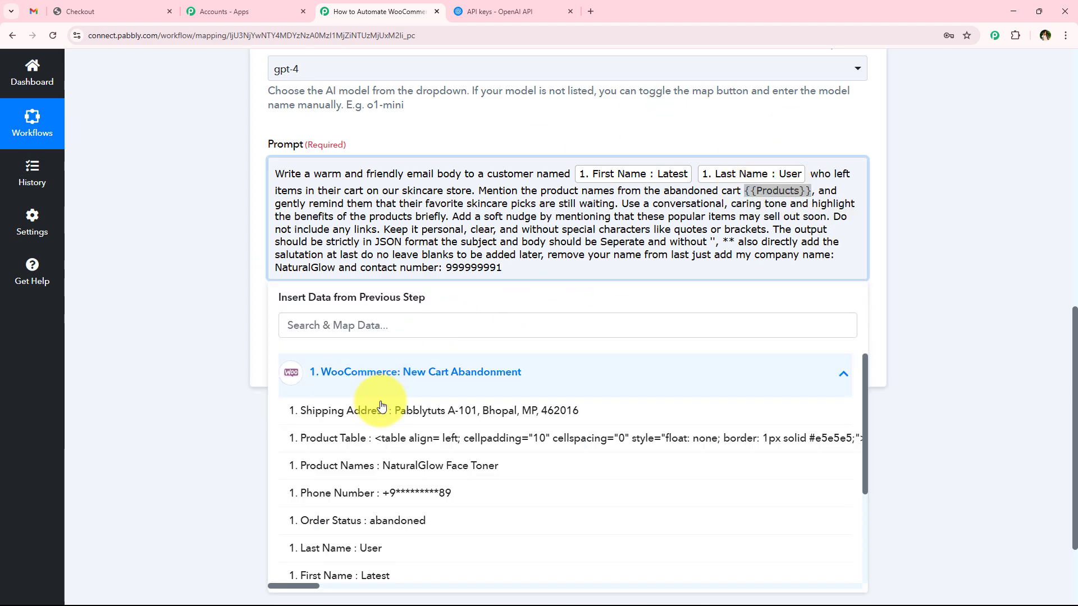
left_click(382, 467)
left_click(168, 264)
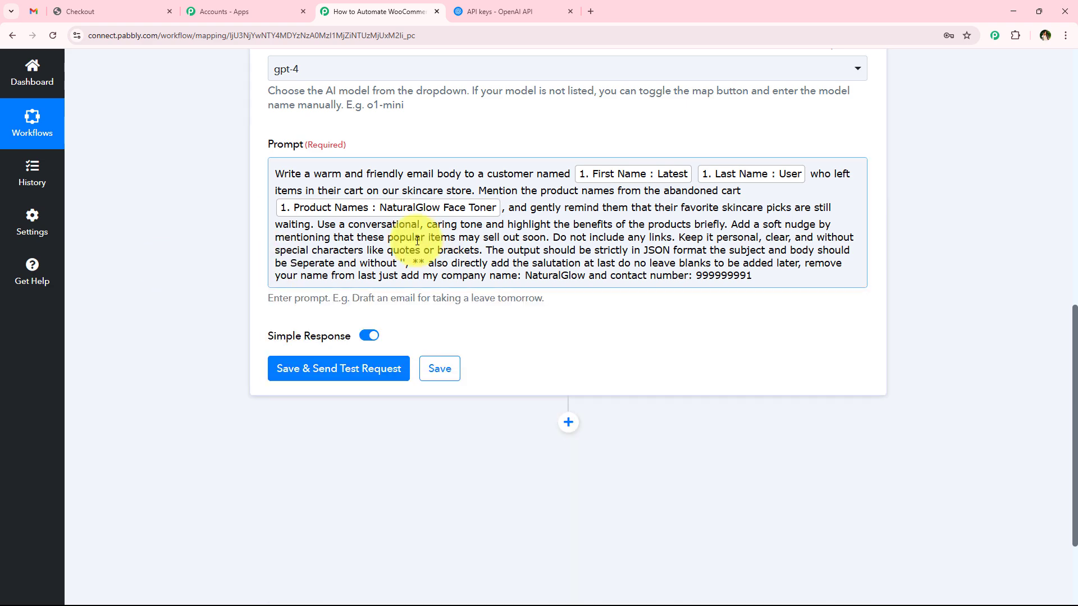
Save the ChatGPT action and send a test request with the mapped prompt
scroll(301, 236, "down", 1)
scroll(281, 369, "up", 1)
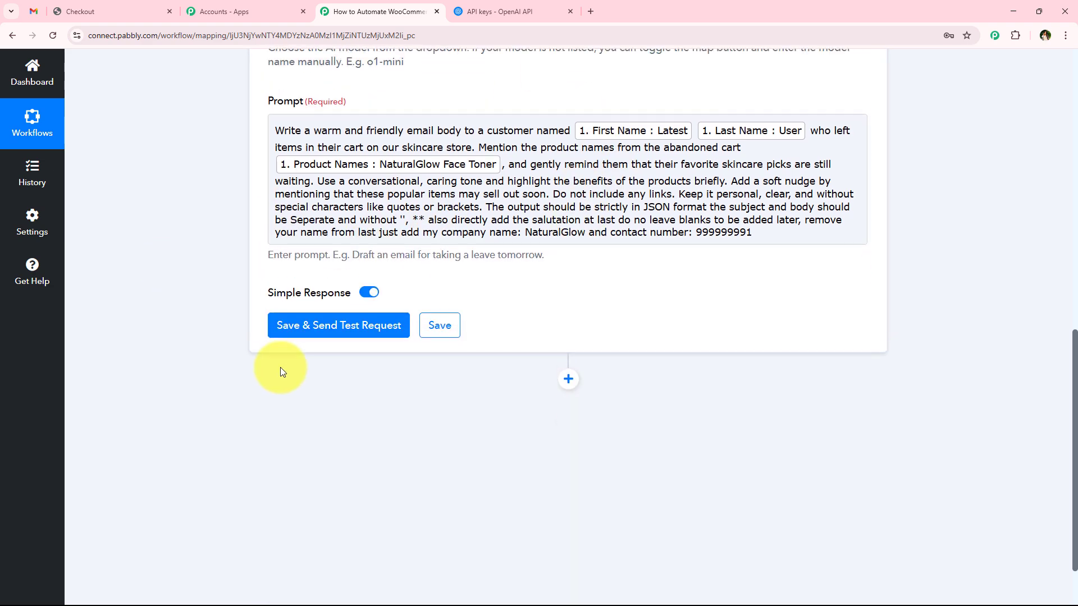
left_click(344, 373)
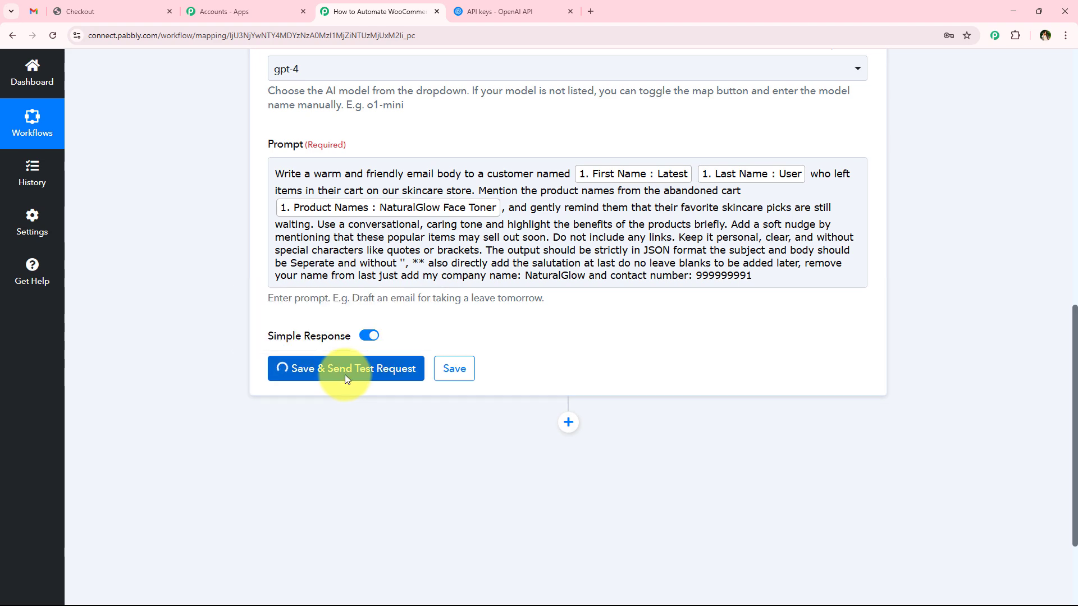
Review the ChatGPT test response, enlarging the message content body value to read the generated email subject and body
scroll(264, 342, "down", 2)
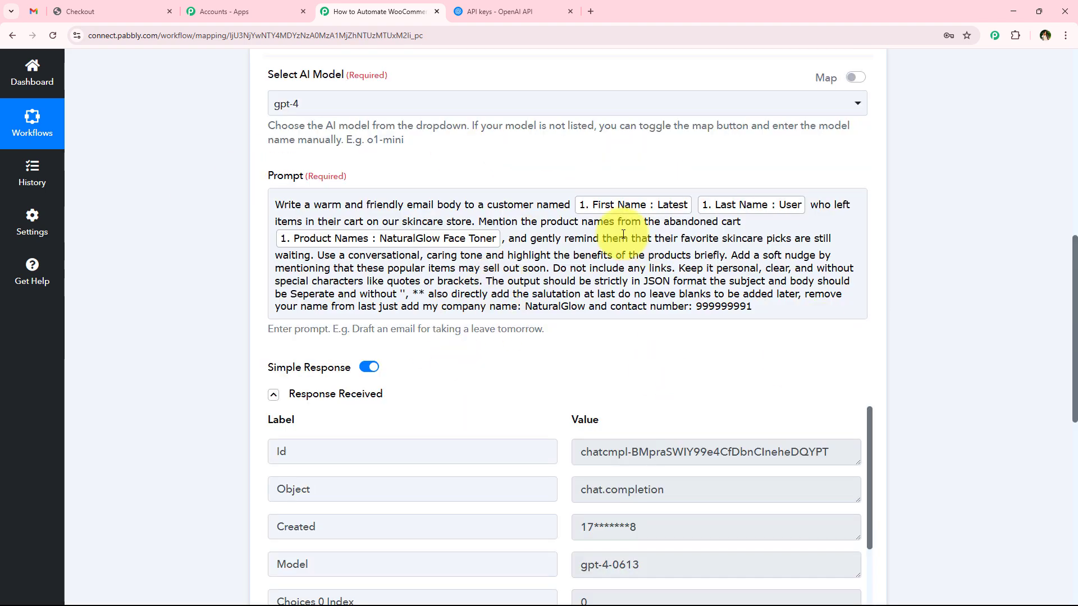
left_click(498, 279)
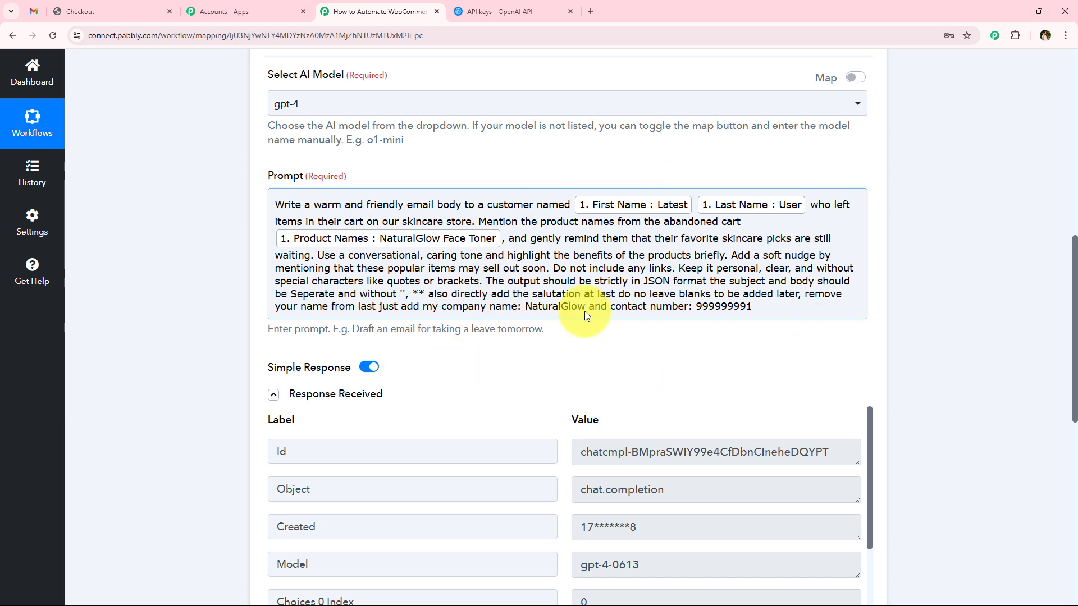
scroll(207, 224, "down", 1)
scroll(207, 259, "down", 4)
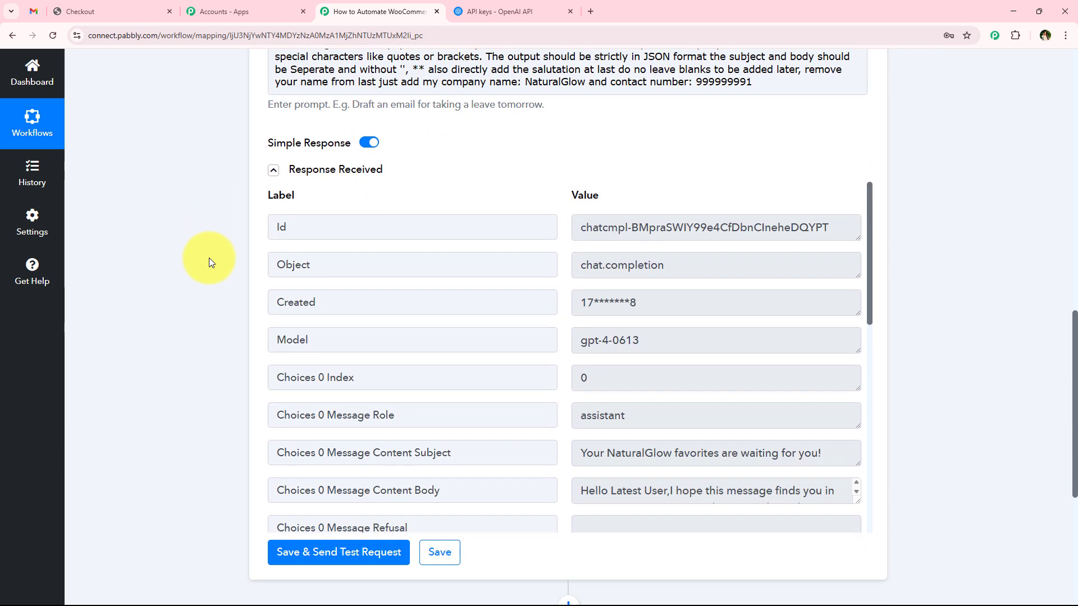
scroll(421, 359, "down", 2)
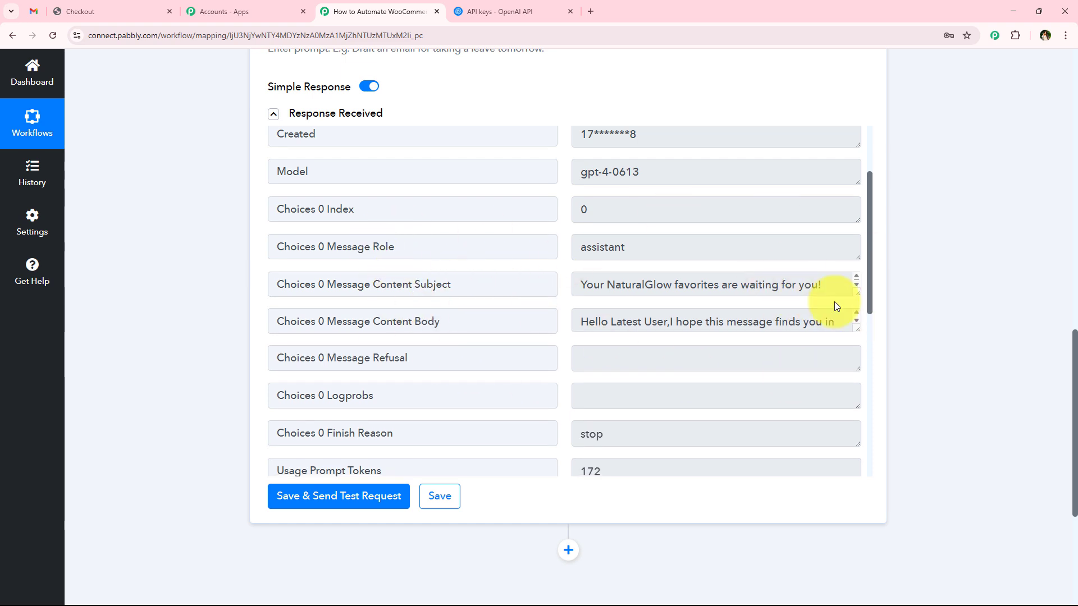
mouse_move(858, 295)
left_mouse_down()
mouse_move(858, 331)
mouse_move(848, 294)
left_mouse_up()
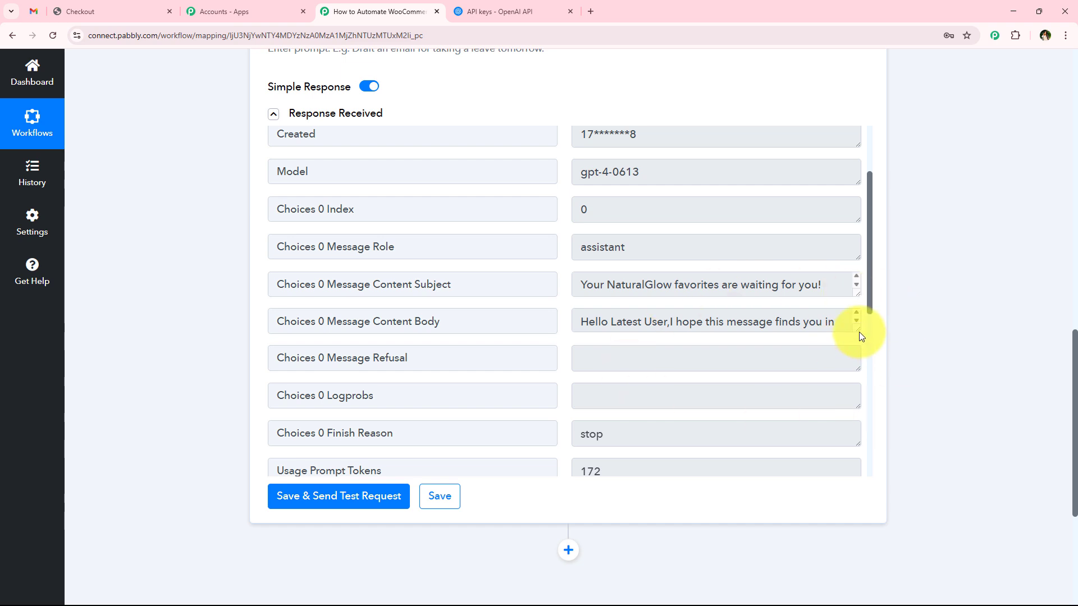
left_click_drag(858, 330, 840, 479)
scroll(677, 392, "down", 3)
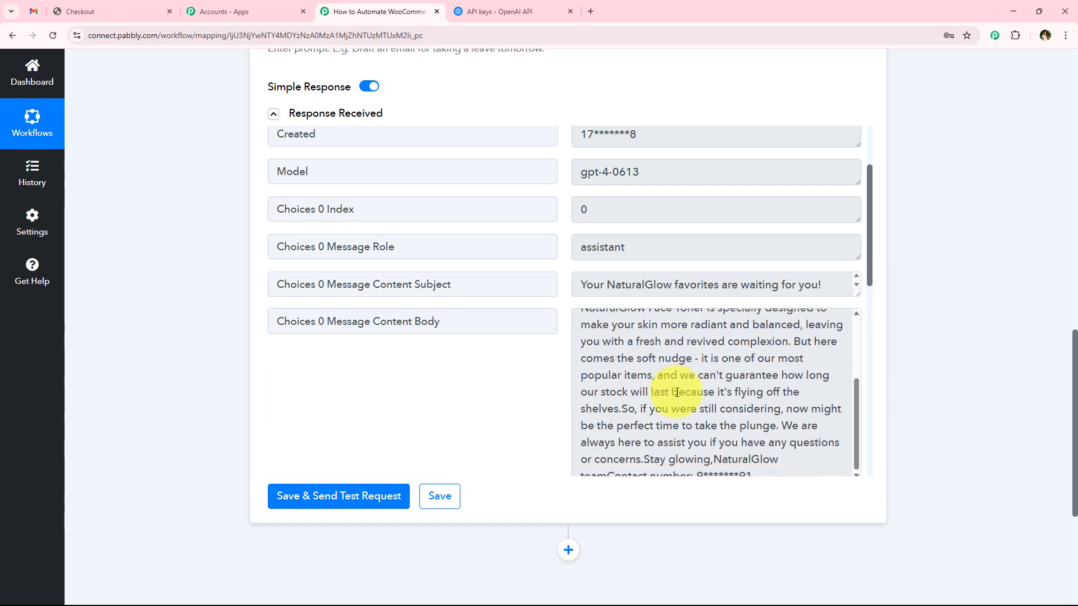
scroll(678, 398, "down", 2)
scroll(669, 376, "up", 3)
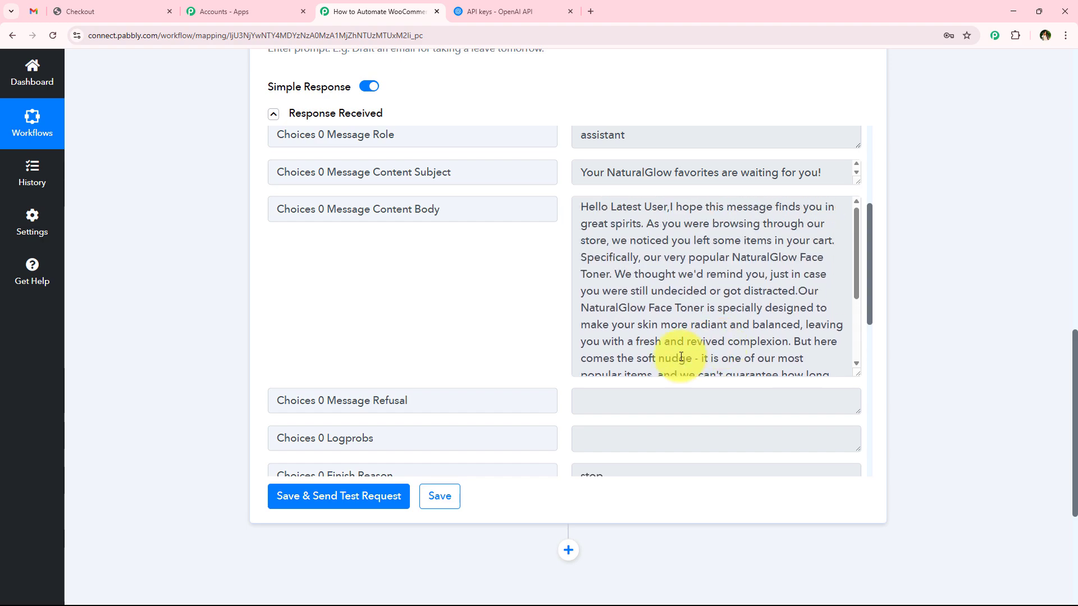
scroll(254, 341, "up", 10)
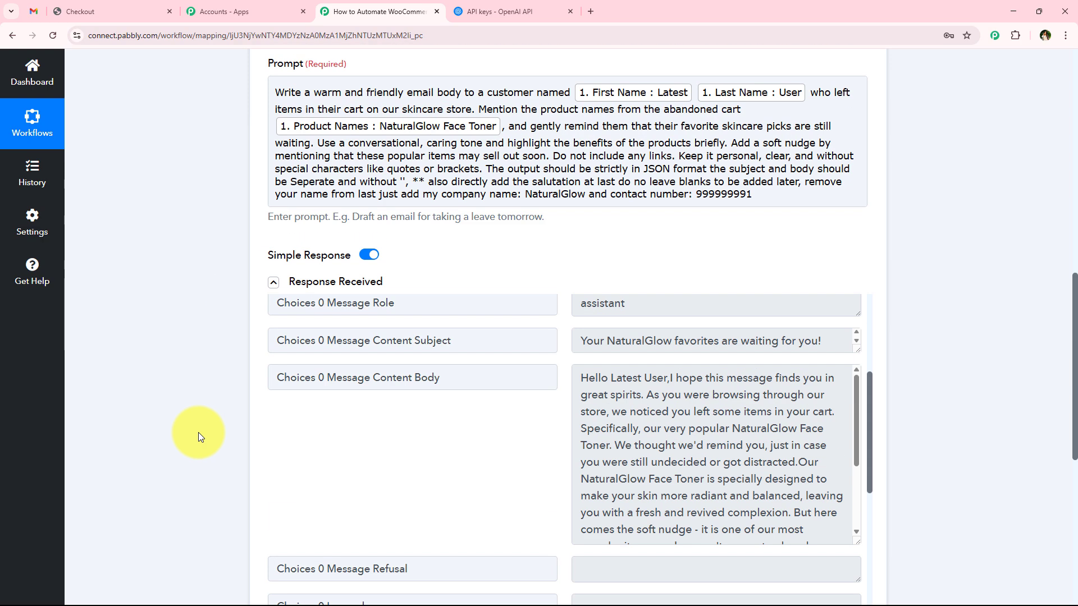
scroll(191, 430, "up", 3)
Collapse the ChatGPT step and add a new action step after it using the Gmail app
left_click(361, 378)
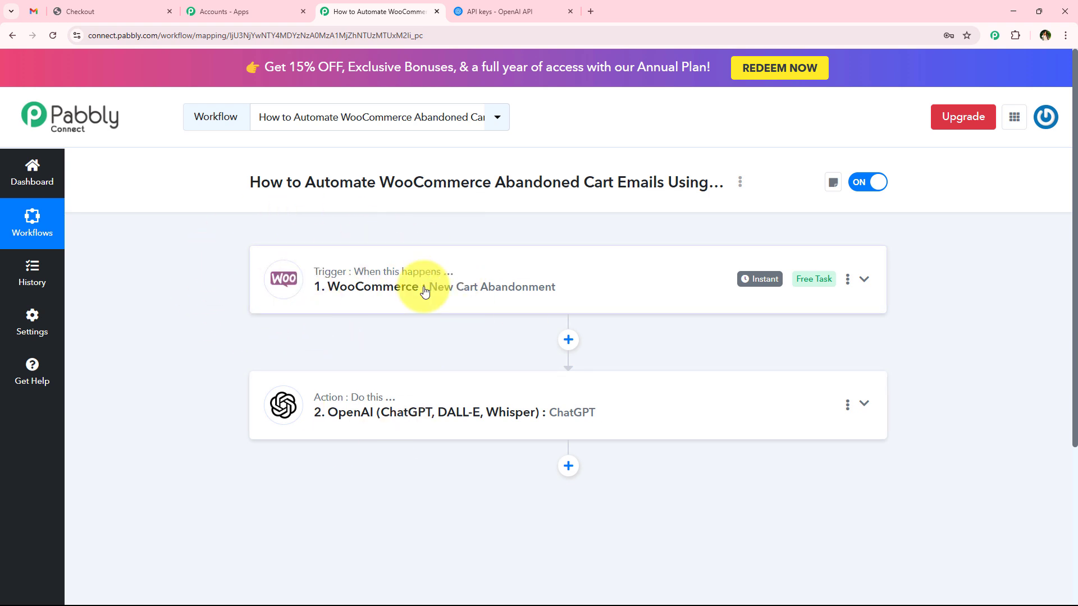
left_click(568, 465)
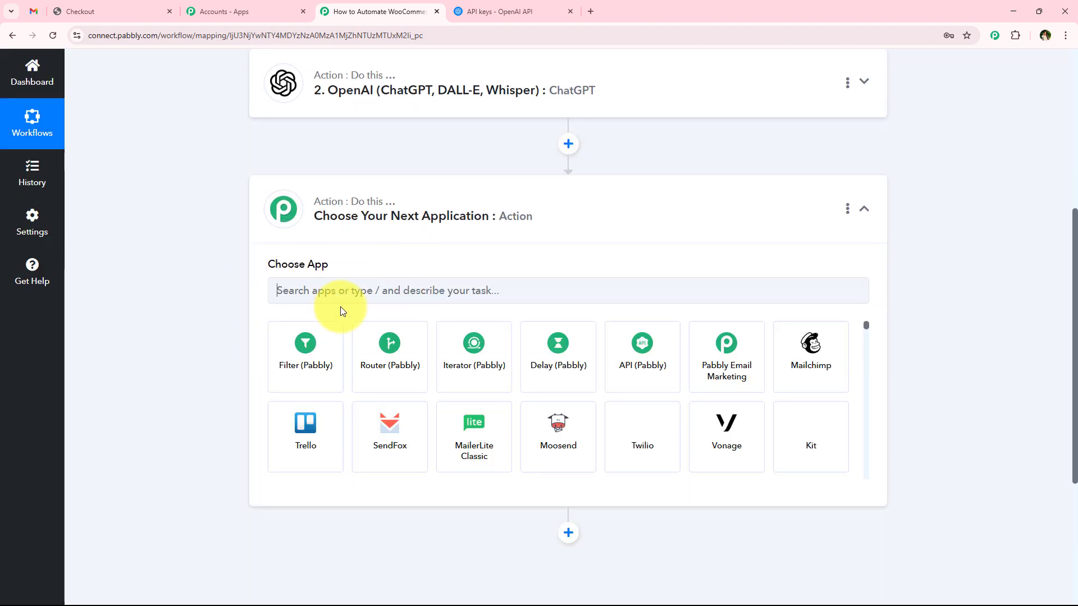
left_click(331, 296)
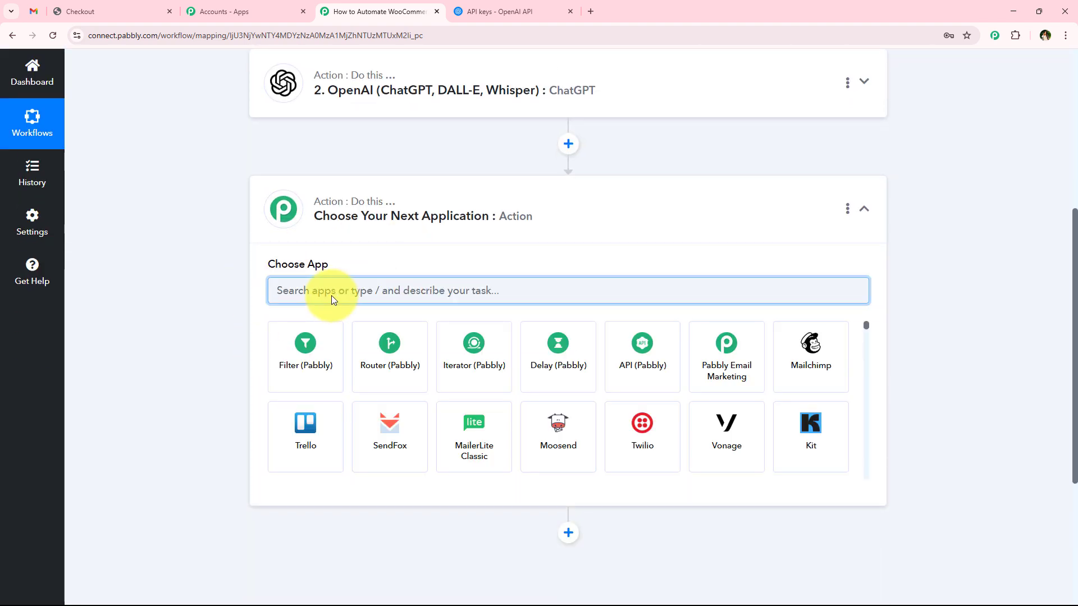
type("Gm")
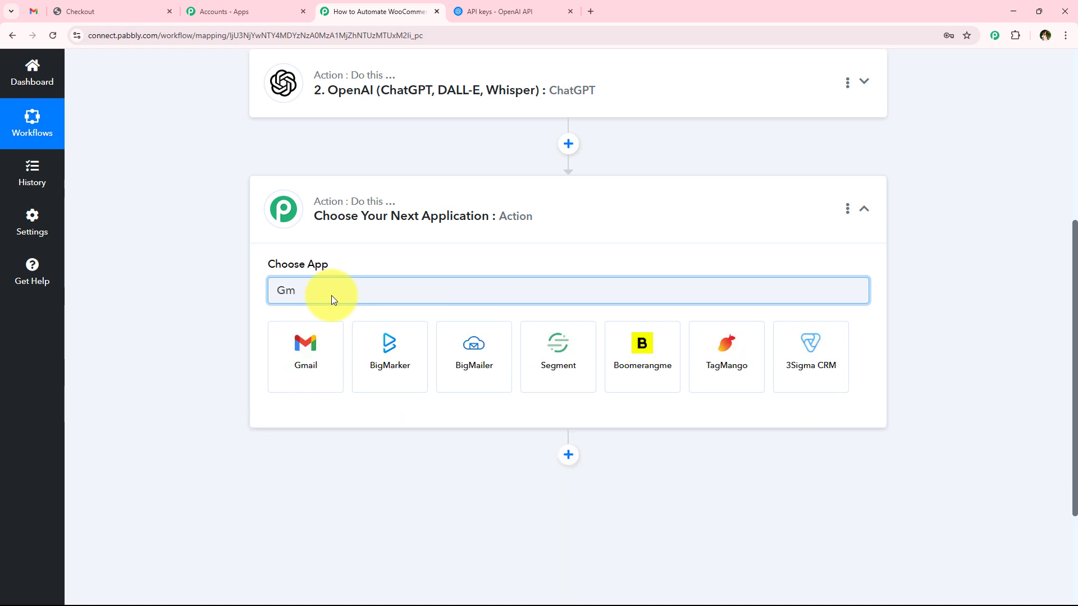
left_click(307, 343)
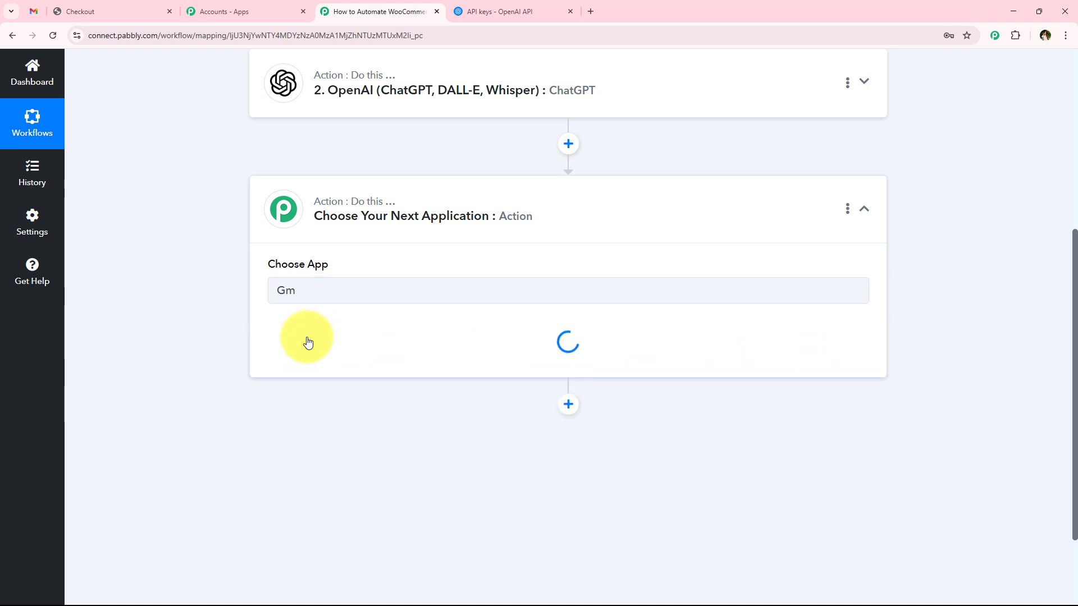
Set the Gmail action event to Send Email (V2) and open the Gmail account connection setup
left_click_drag(268, 324, 330, 327)
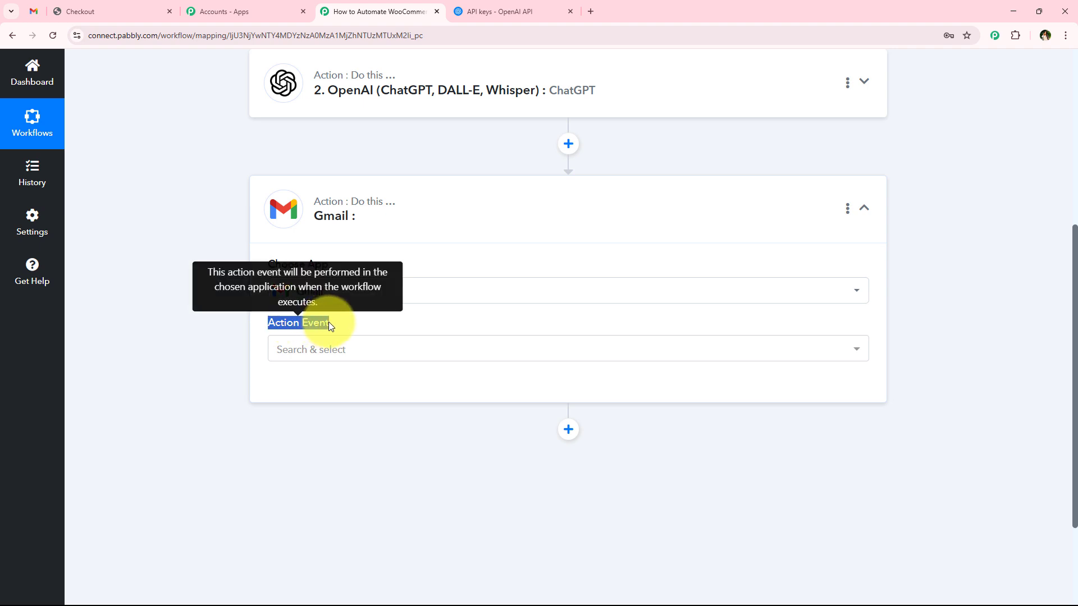
left_click(315, 352)
scroll(337, 222, "down", 3)
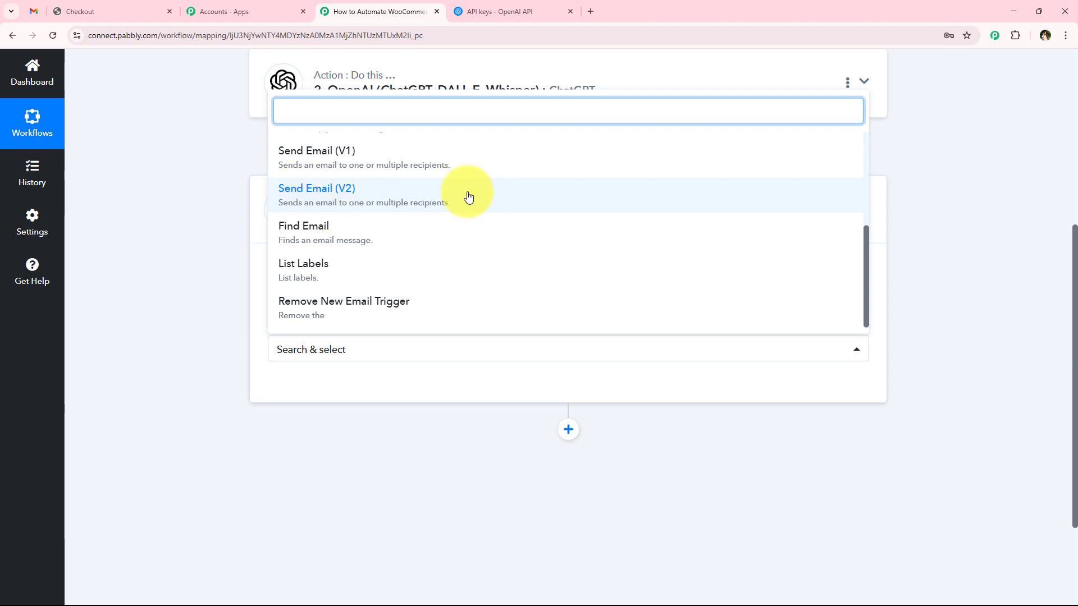
left_click(498, 195)
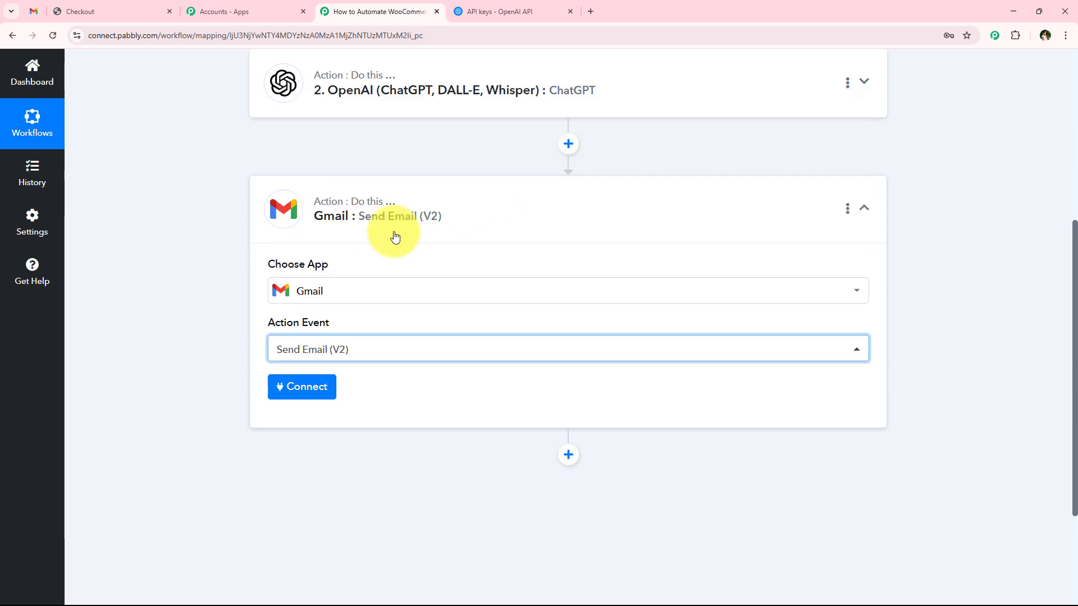
left_click(278, 391)
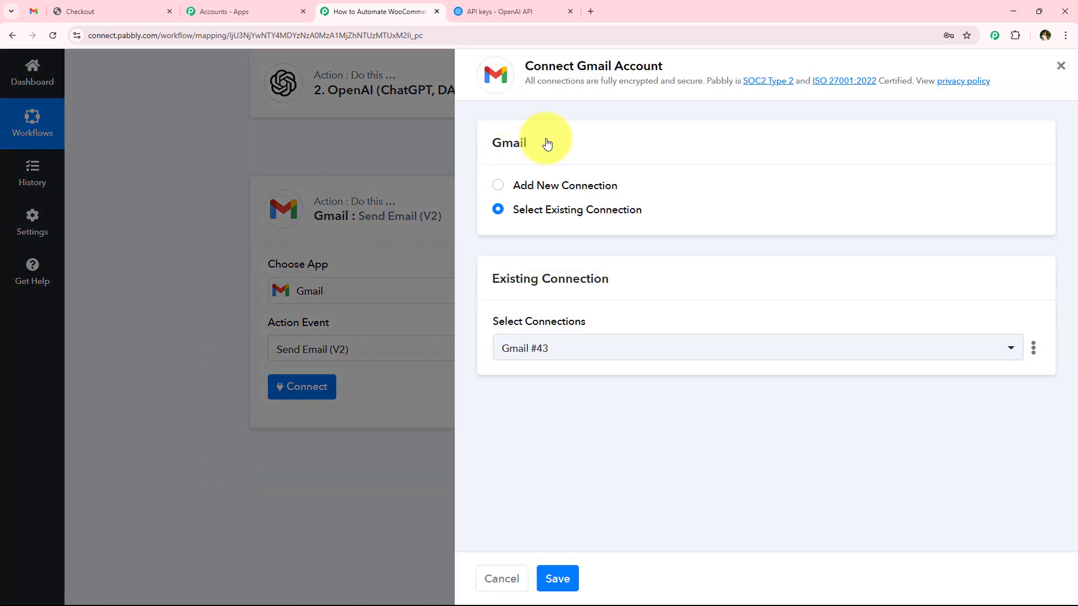
Start a new Gmail connection and choose the Google account that emails are sent from
left_click(545, 190)
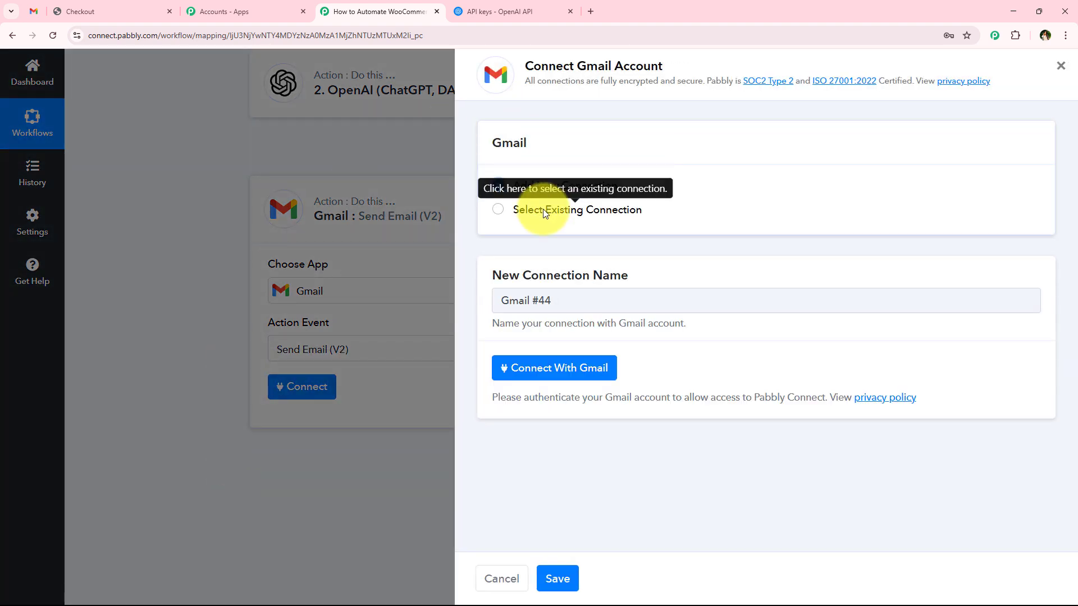
left_click(544, 212)
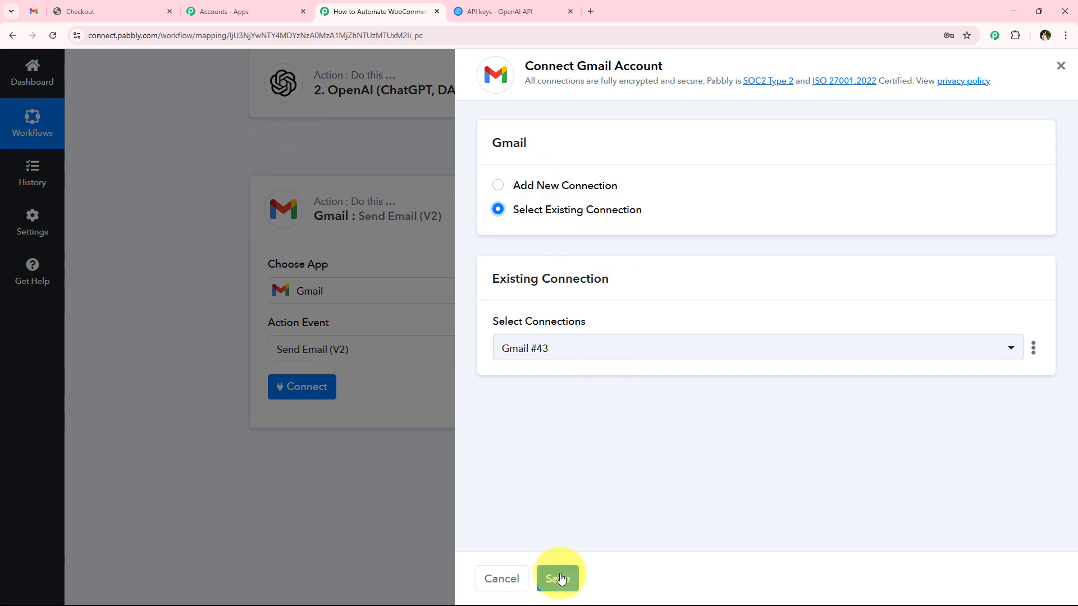
left_click(585, 189)
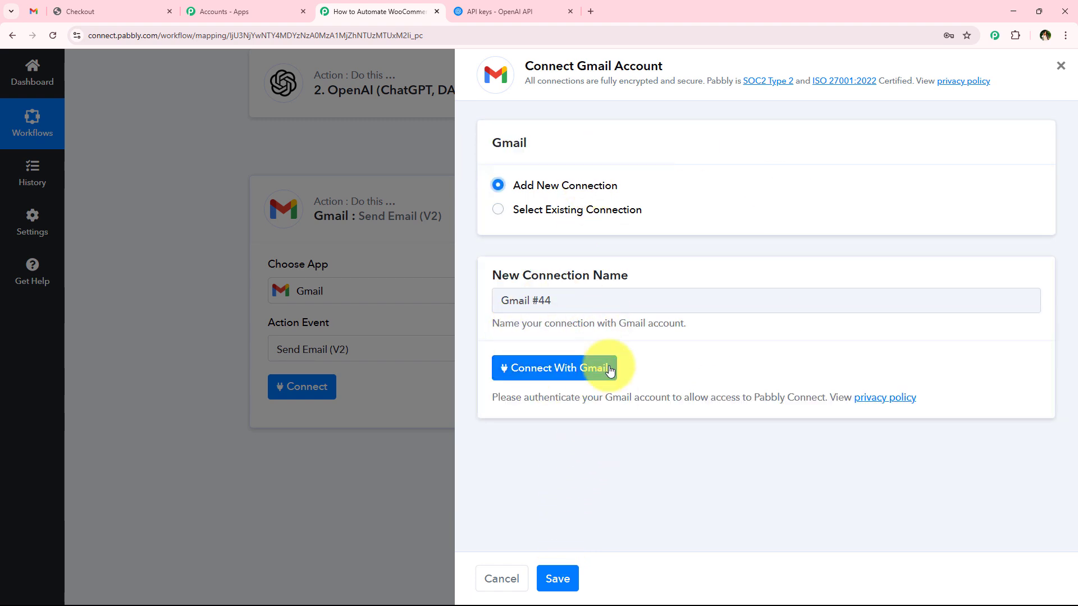
left_click(571, 372)
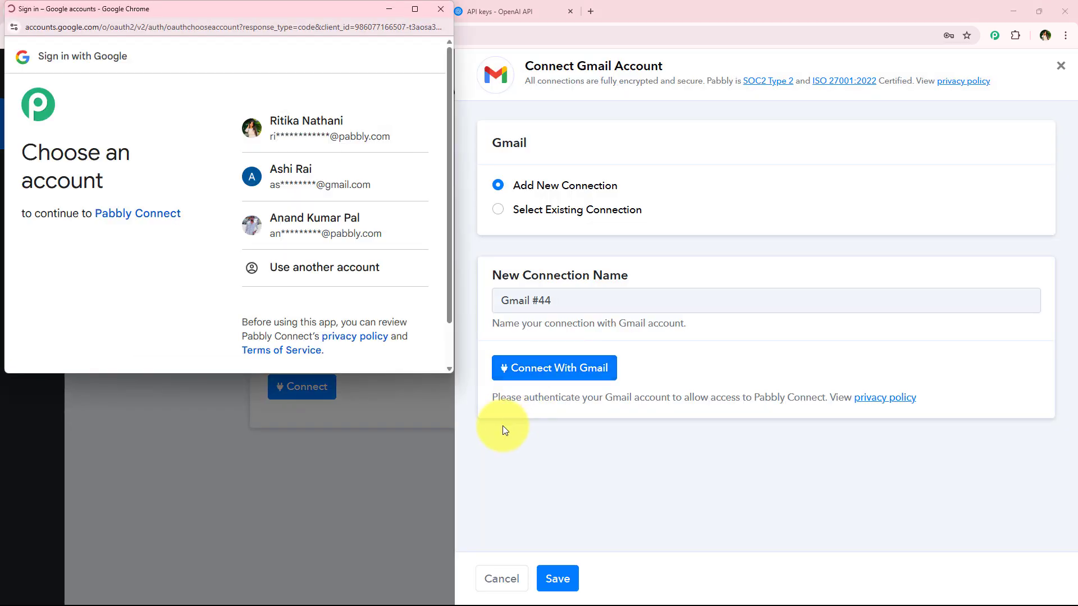
left_click(321, 138)
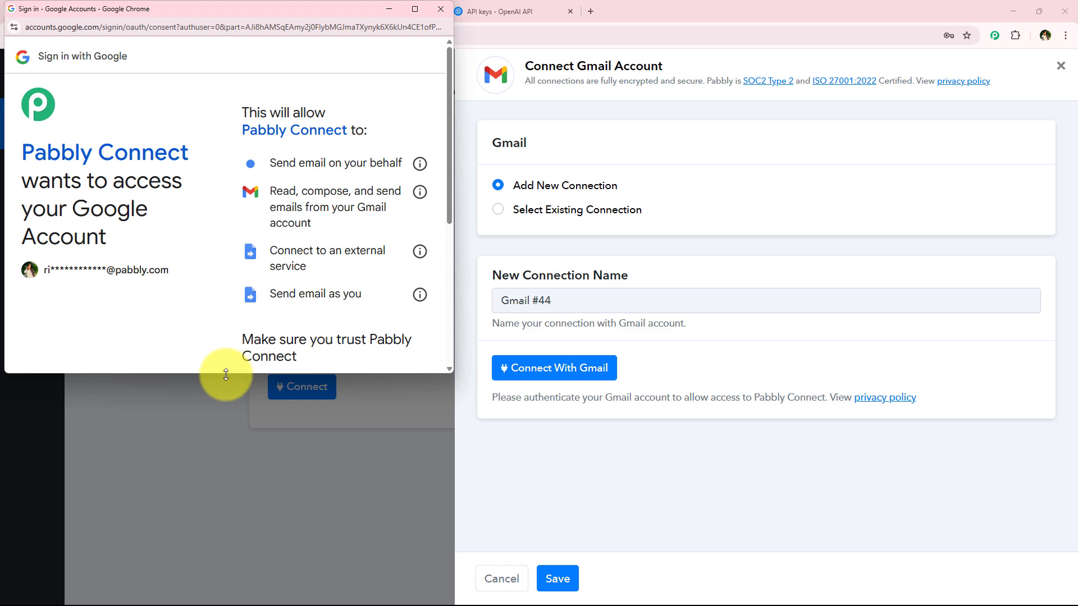
Review the permissions requested by Pabbly Connect and allow it access to the Google account
left_click_drag(227, 373, 224, 560)
scroll(167, 263, "down", 3)
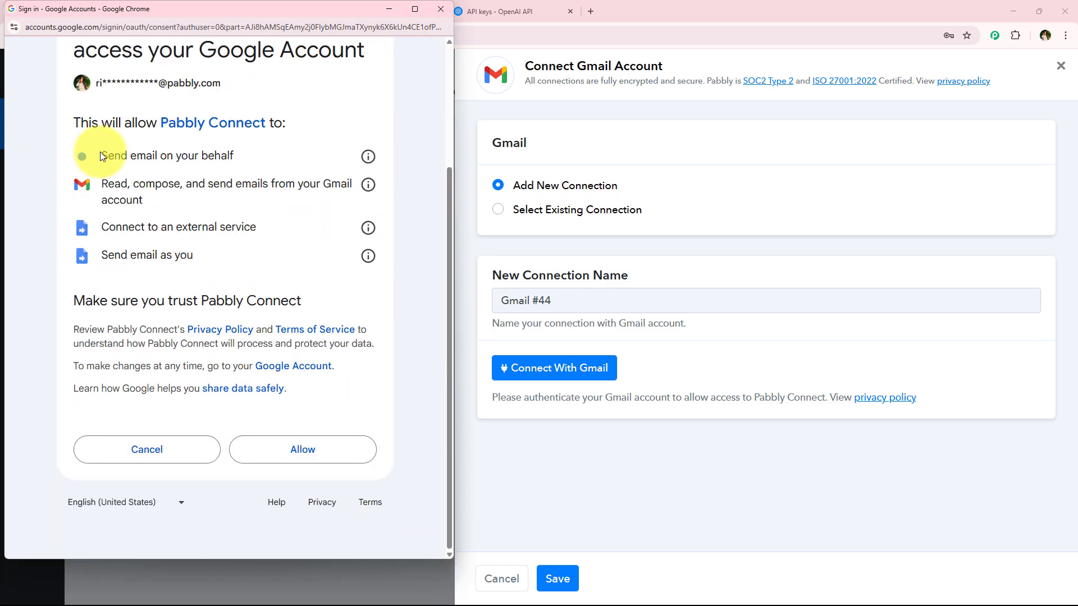
left_click_drag(100, 153, 213, 266)
left_click(224, 250)
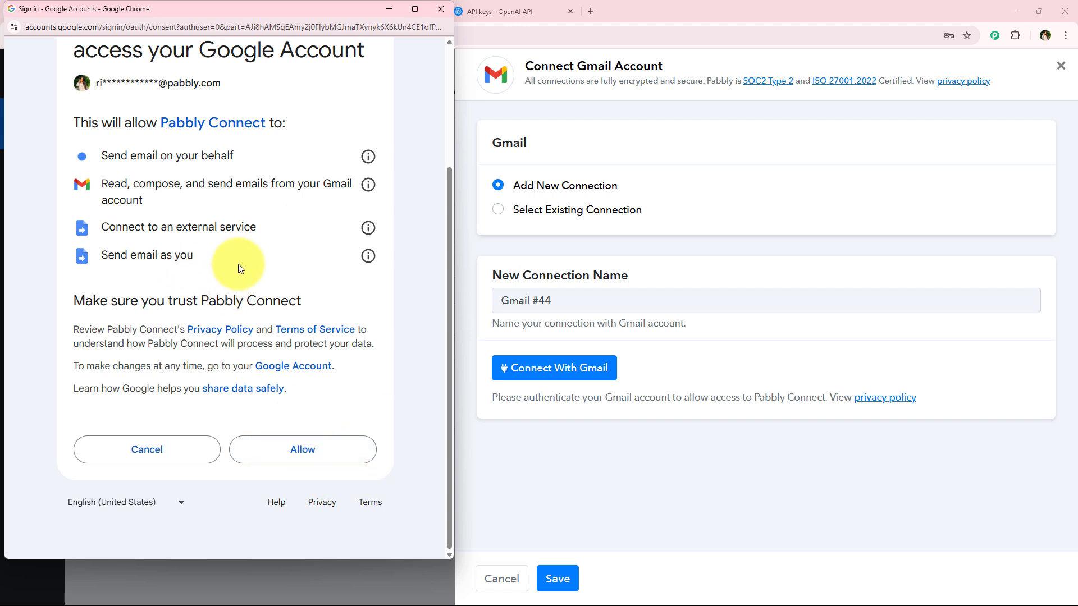
left_click_drag(238, 263, 103, 163)
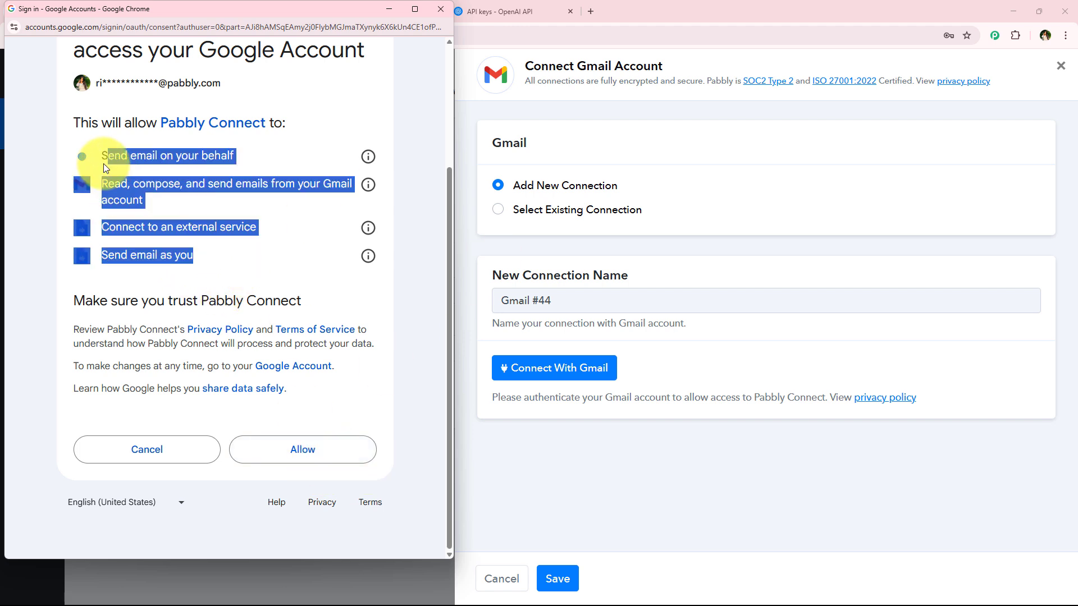
left_click(209, 264)
left_click(300, 460)
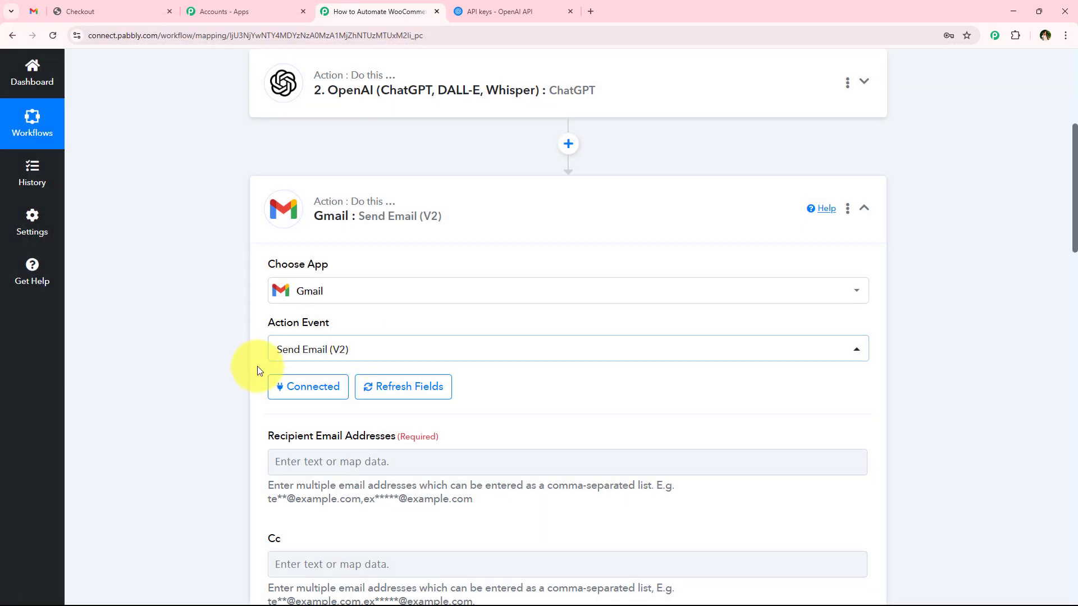
scroll(209, 364, "down", 2)
scroll(209, 368, "down", 2)
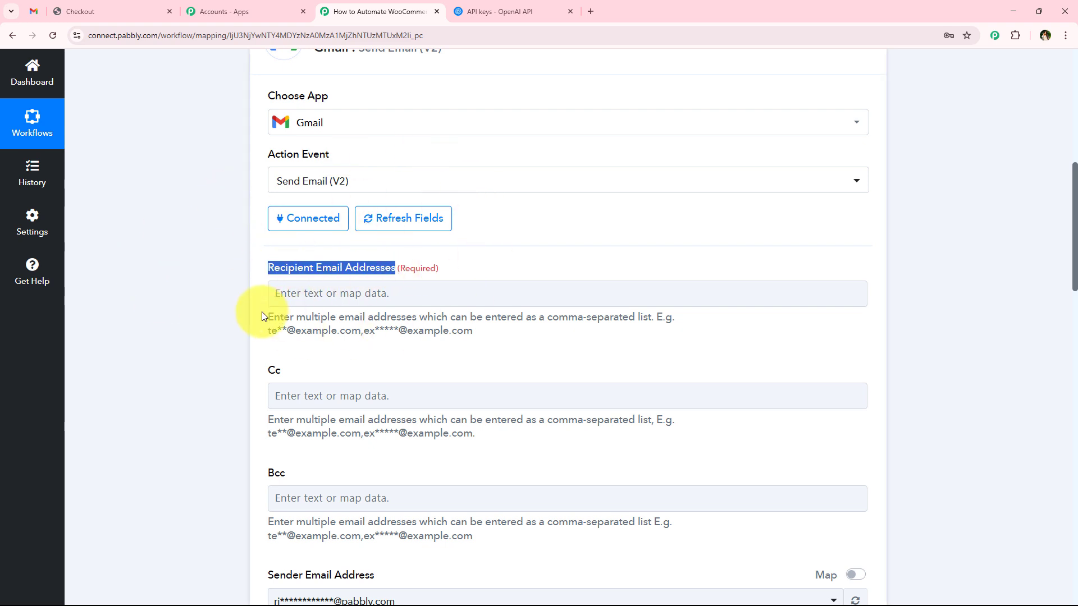
left_click(284, 303)
left_click(334, 400)
scroll(335, 400, "down", 3)
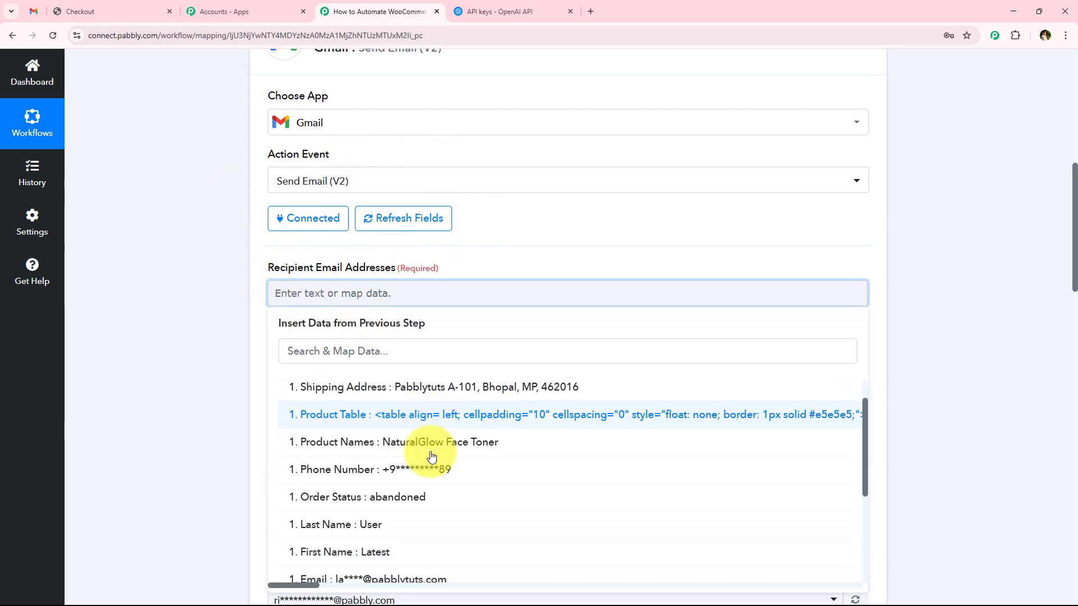
left_click(148, 405)
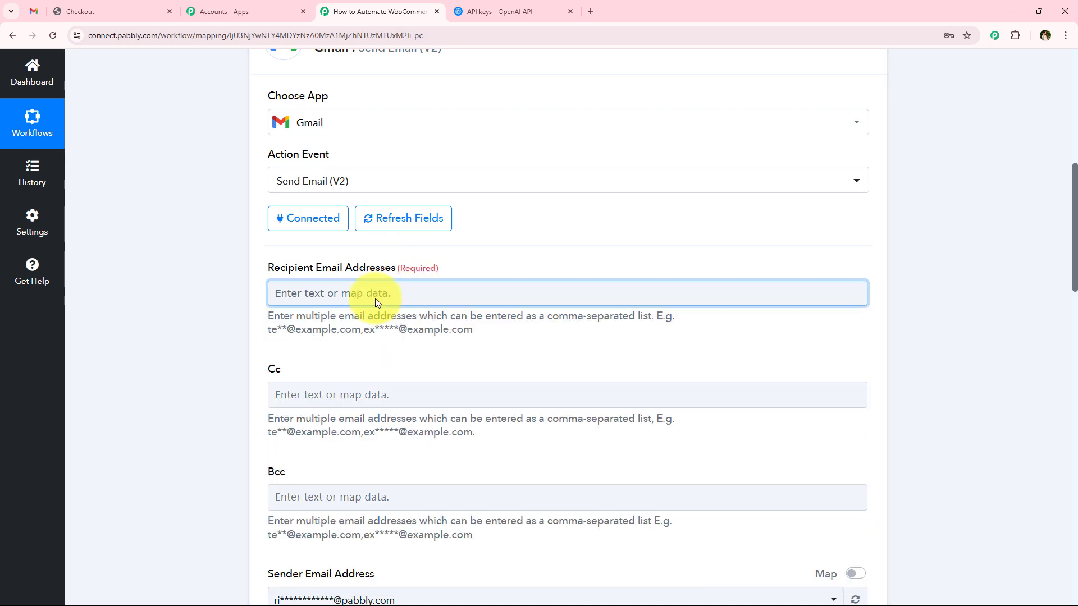
Map the Recipient Email Addresses field to the customer's Email value from the WooCommerce New Cart Abandonment step
left_click(359, 295)
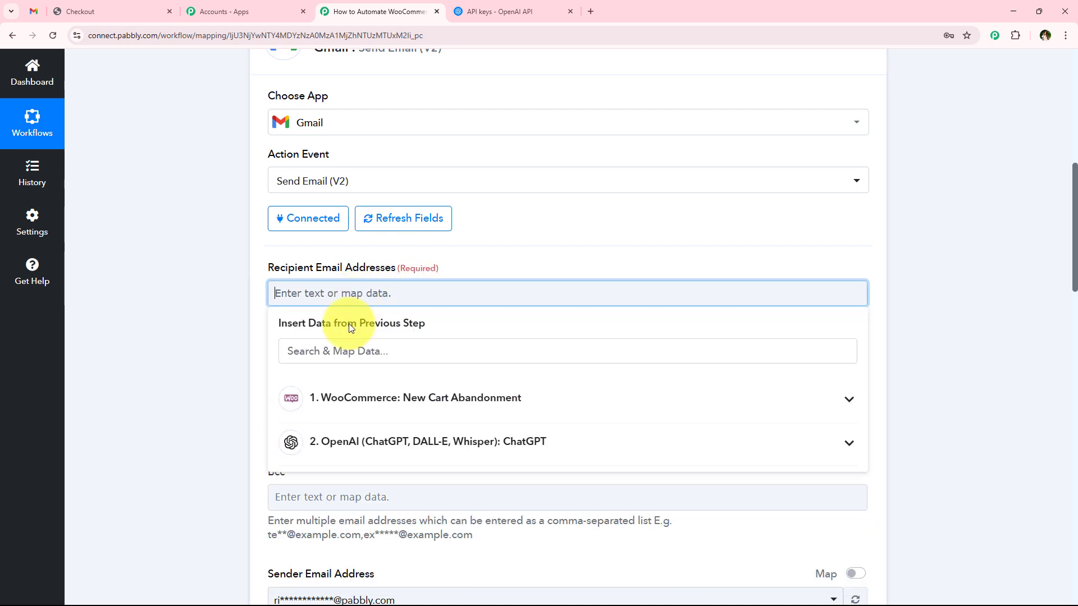
left_click(331, 294)
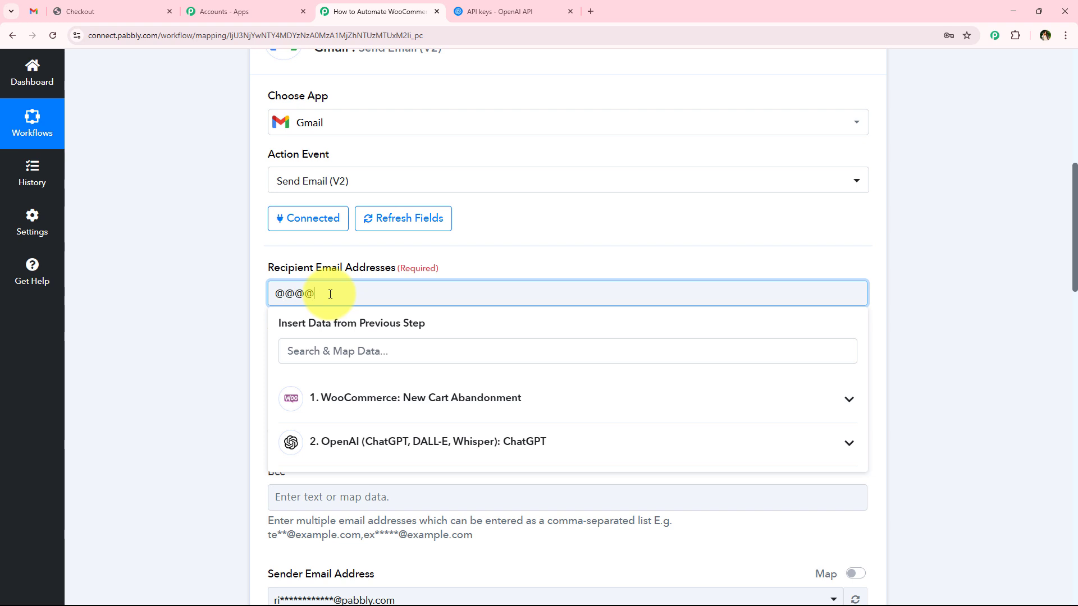
left_click(414, 397)
scroll(365, 483, "down", 3)
left_click(369, 460)
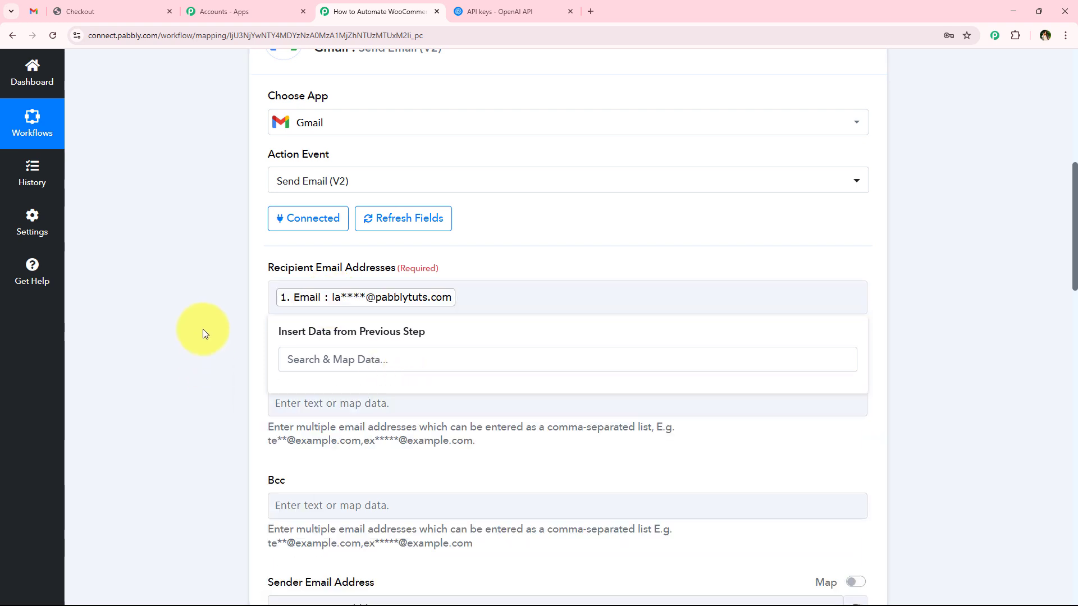
left_click(203, 329)
Leave Cc and Bcc empty and select the connected Gmail account's address as the Sender Email Address
scroll(241, 268, "down", 5)
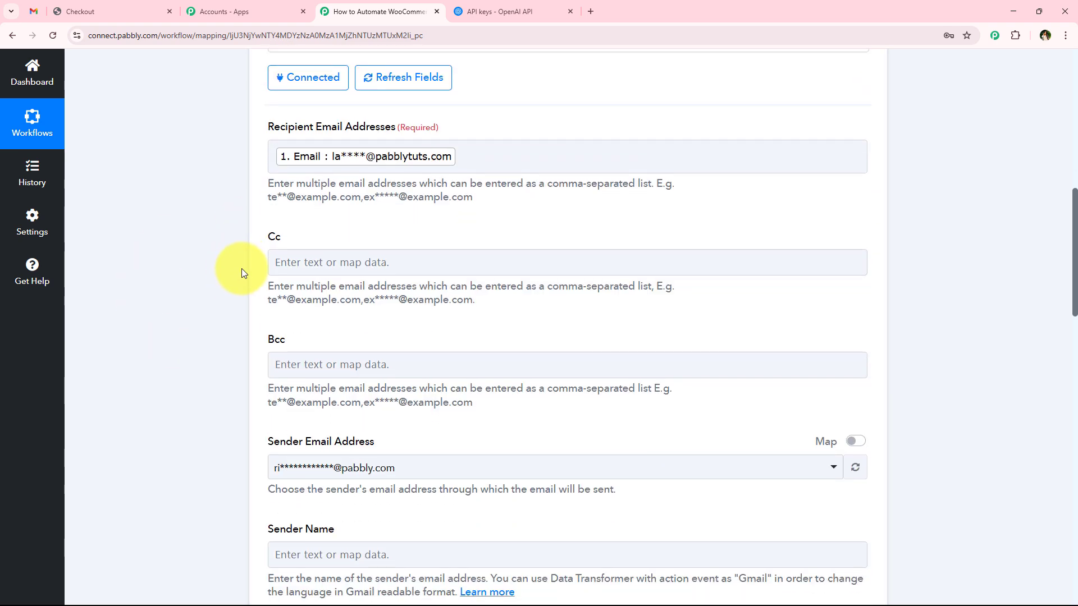
left_click_drag(267, 100, 290, 200)
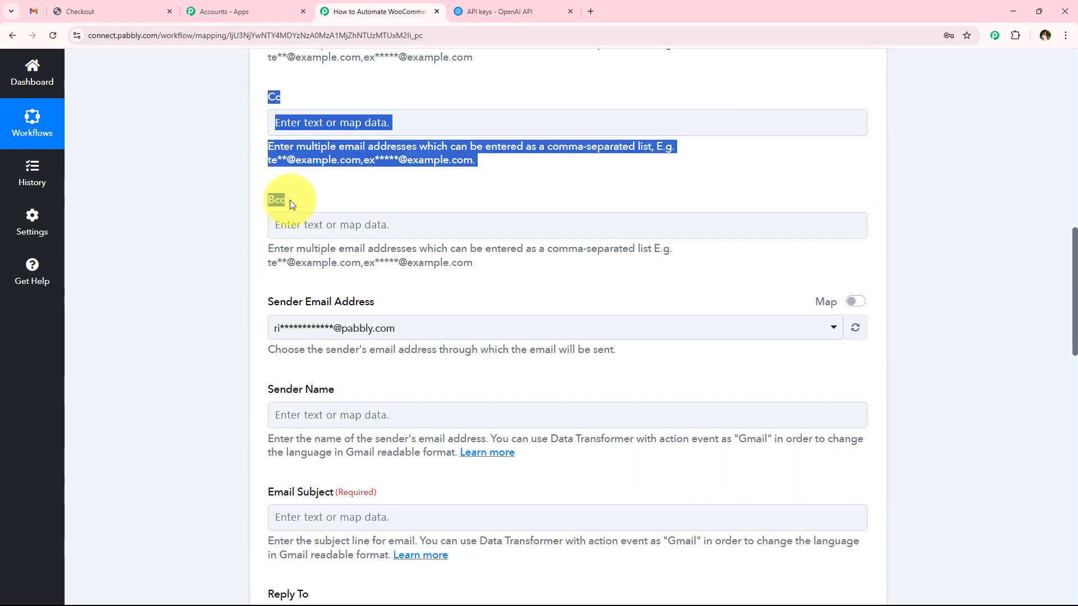
left_click(296, 201)
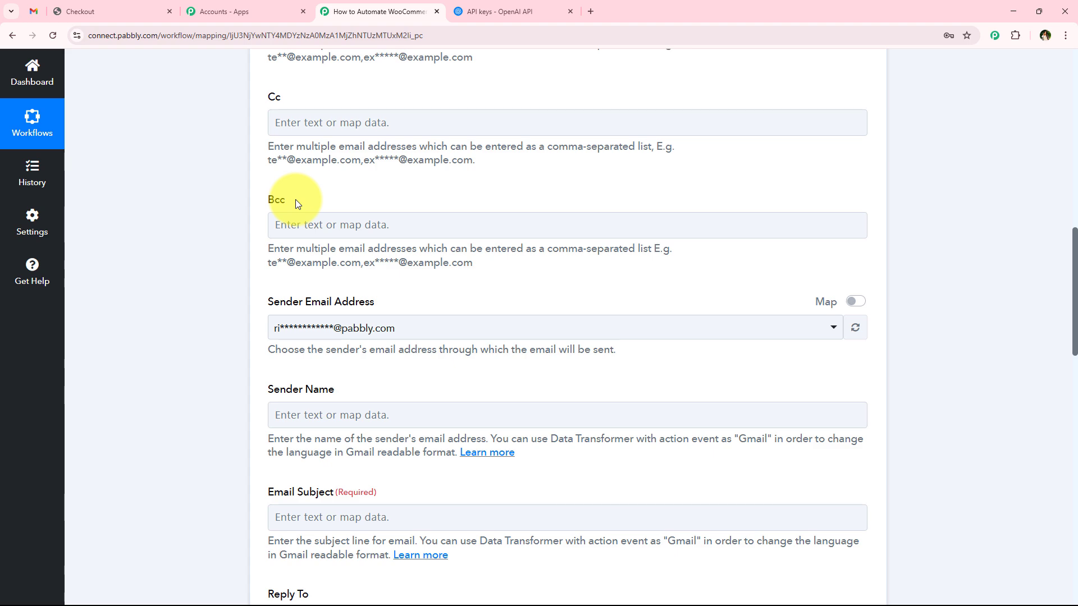
scroll(297, 203, "down", 3)
left_click(291, 161)
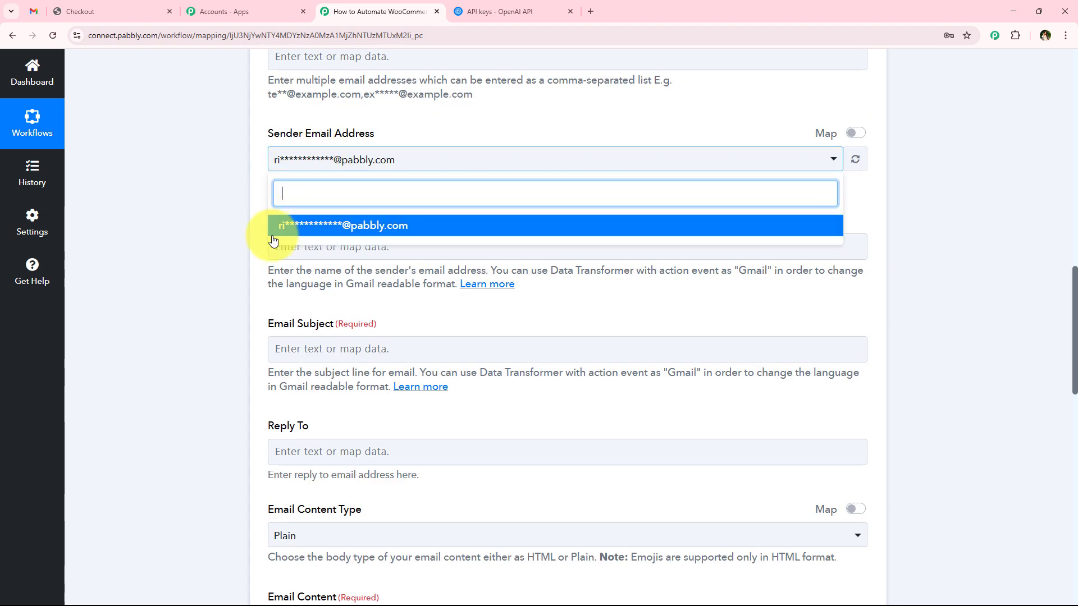
left_click(455, 227)
Set the Sender Name to NaturalGlow Skincare
scroll(247, 186, "down", 1)
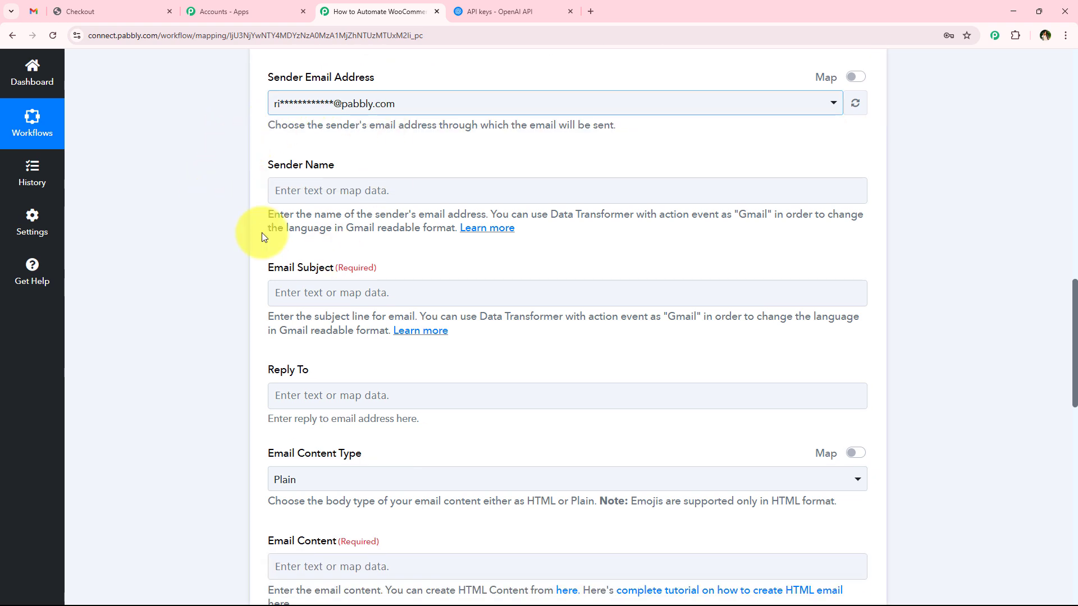
triple_click(309, 167)
left_click(349, 192)
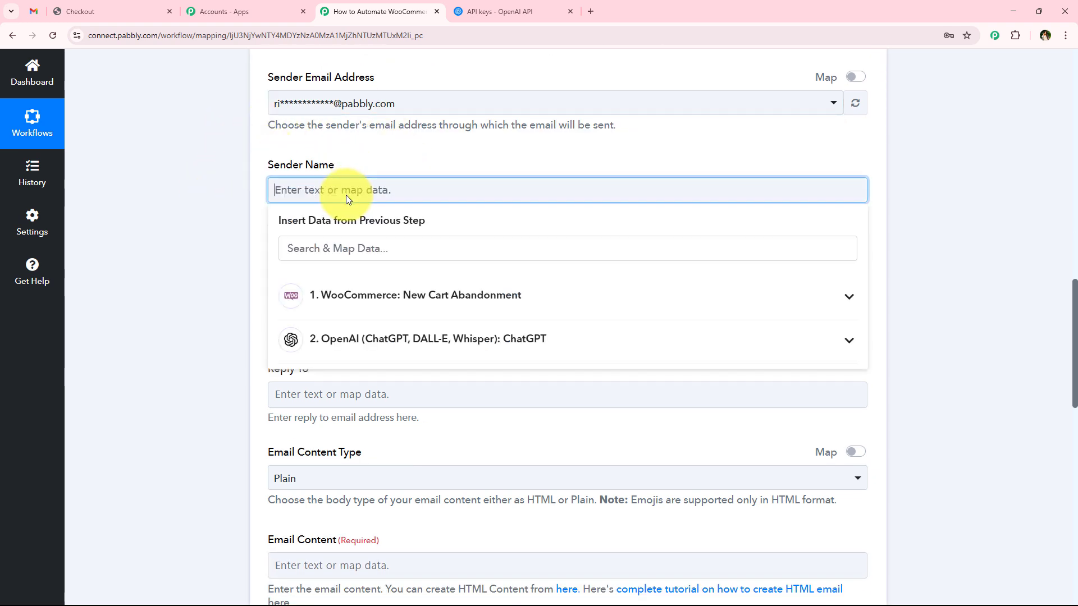
type("NaturalGlow Skincare")
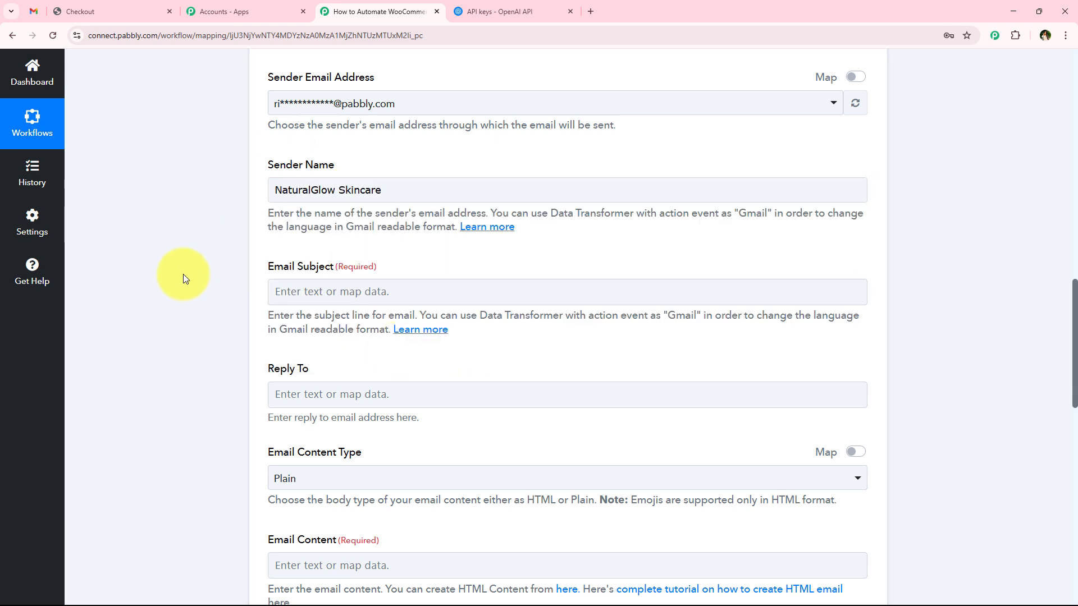
Map the Email Subject to the Choices 0 Message Content Subject value from the ChatGPT step
scroll(183, 271, "down", 1)
scroll(183, 268, "down", 1)
left_click_drag(270, 210, 332, 211)
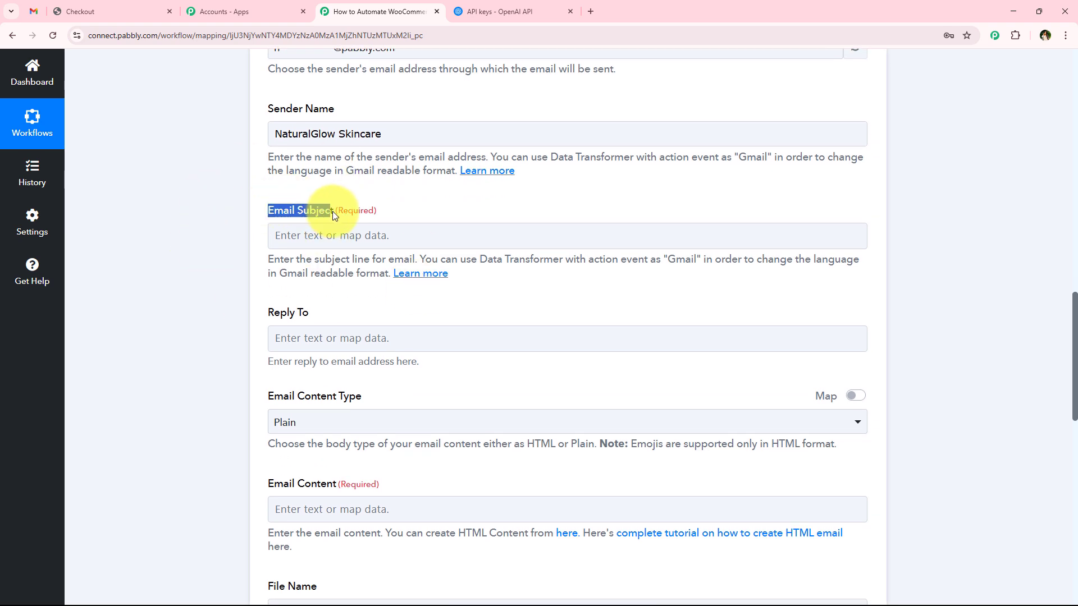
left_click(346, 247)
left_click(373, 381)
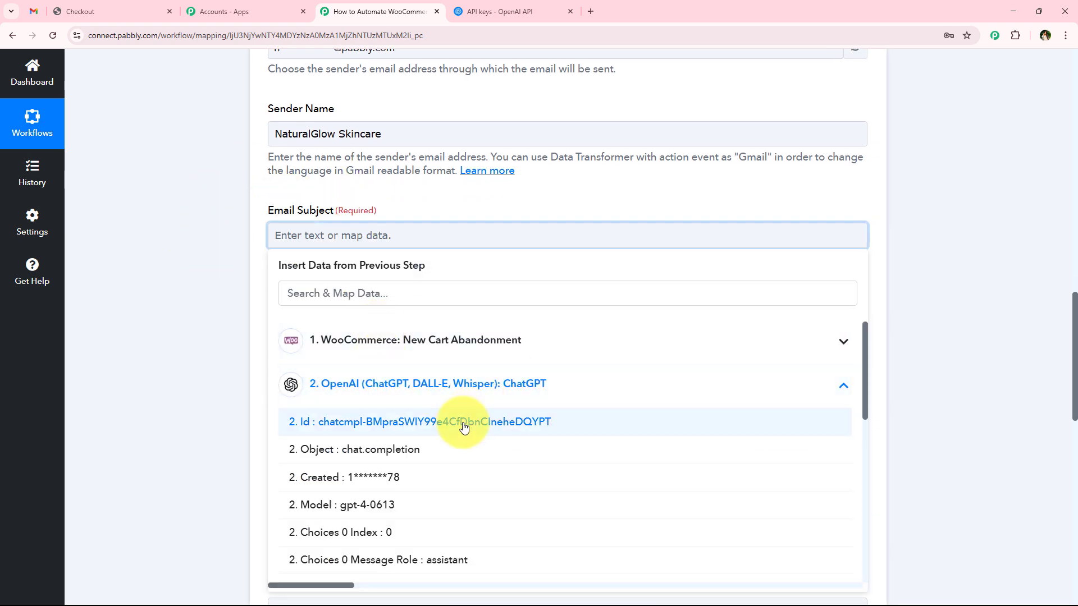
scroll(438, 466, "down", 2)
left_click(427, 475)
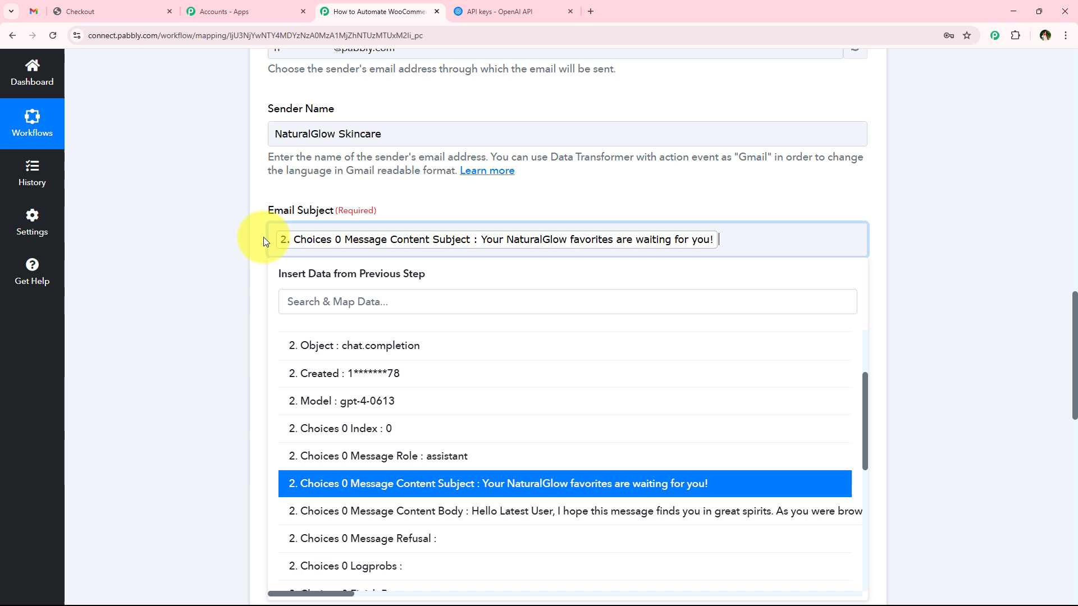
left_click(187, 205)
Leave Reply To empty and check the Email Content Type options, keeping Plain
scroll(188, 208, "down", 2)
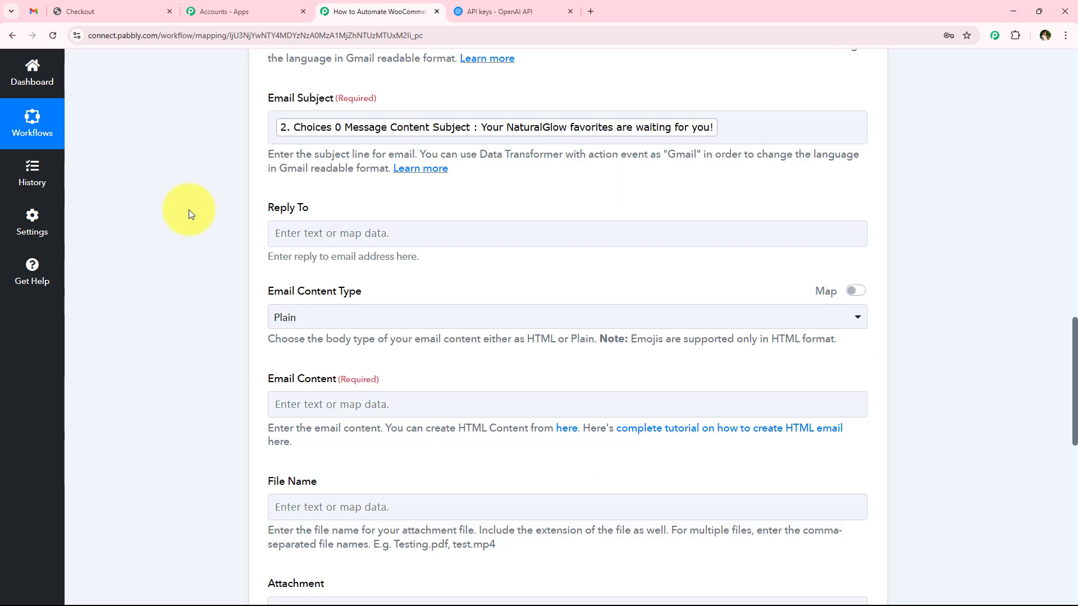
left_click(319, 208)
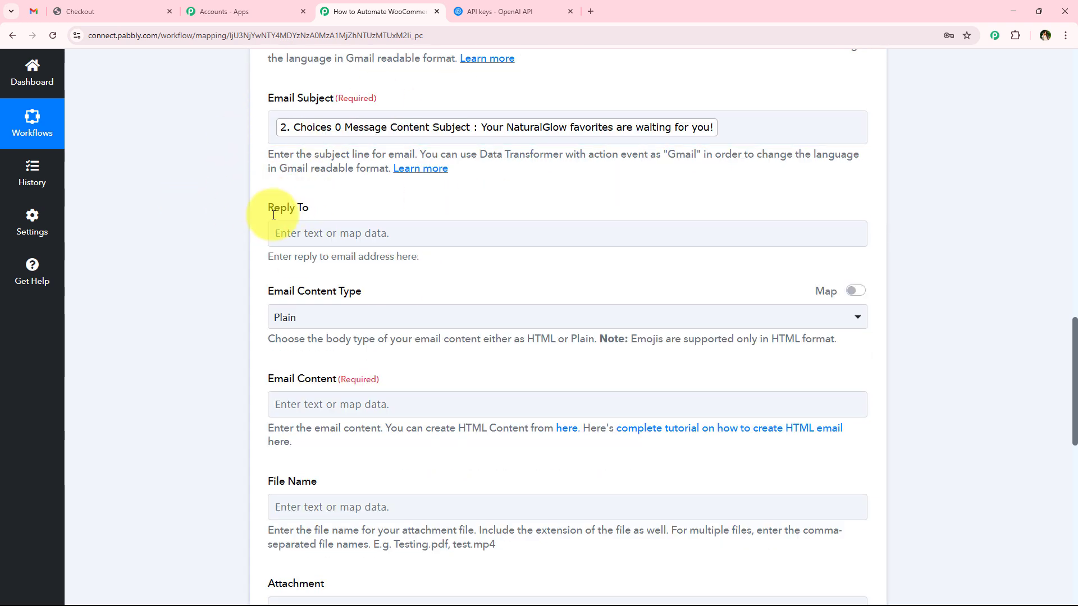
scroll(190, 253, "down", 1)
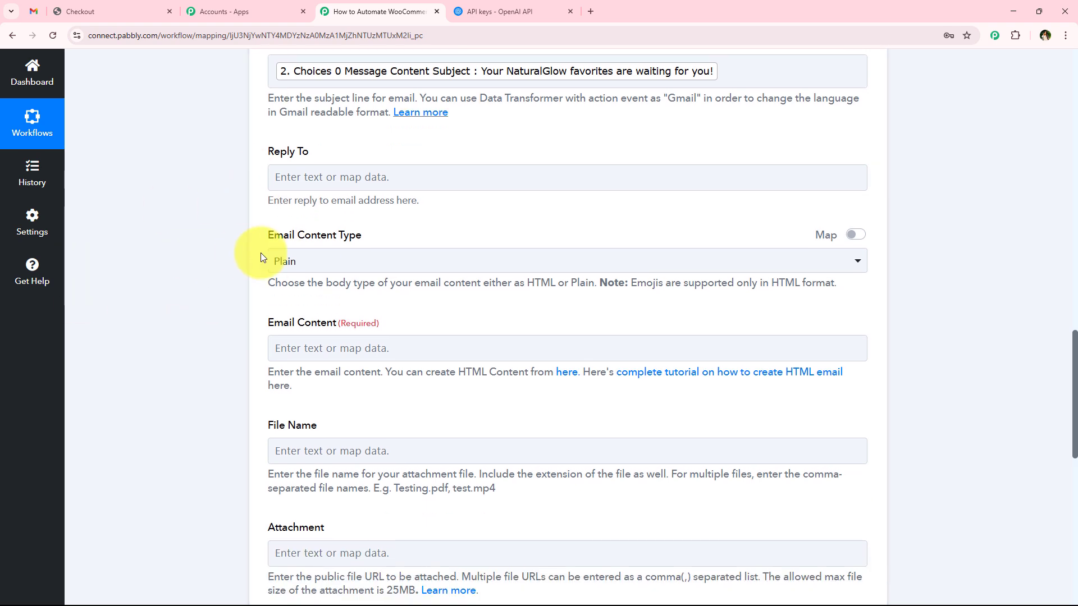
left_click(339, 264)
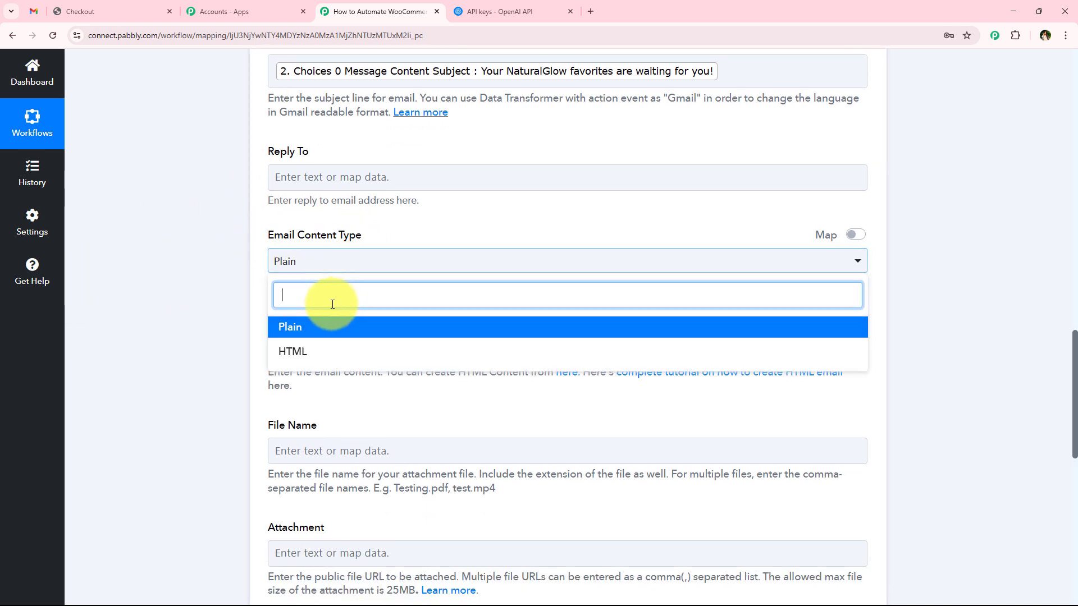
left_click(238, 271)
Map the Email Content to the Choices 0 Message Content Body value from the ChatGPT step
scroll(238, 272, "down", 1)
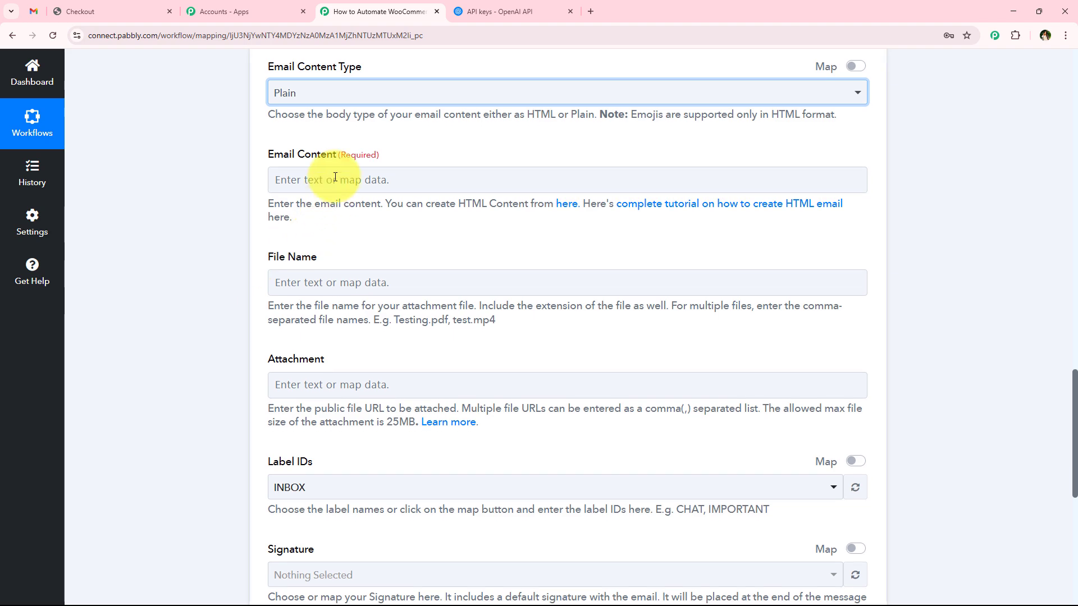
left_click(283, 181)
left_click(269, 329)
scroll(378, 497, "down", 2)
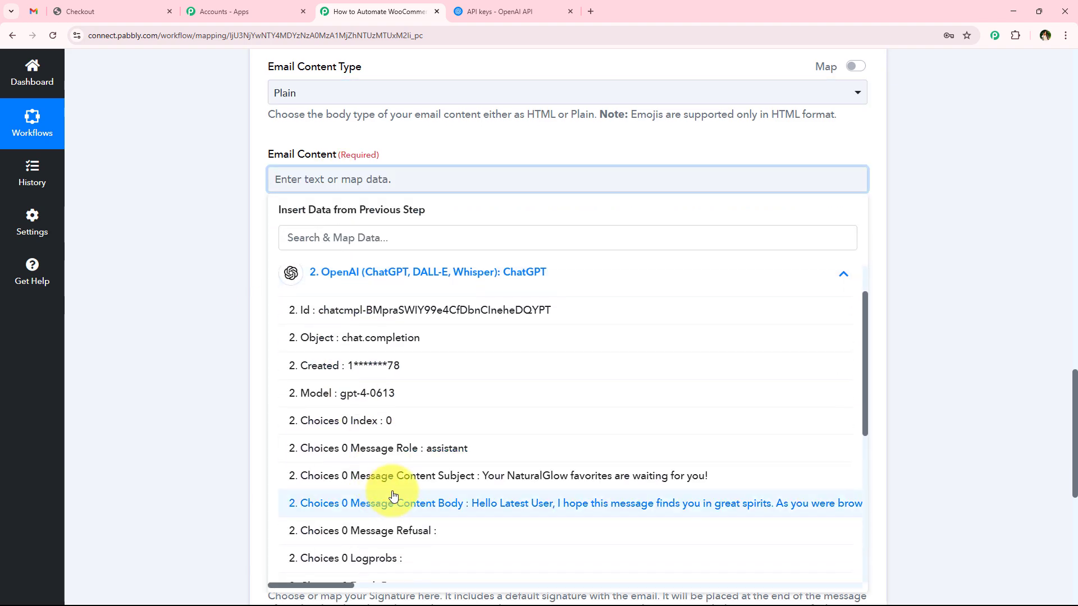
left_click(314, 436)
left_click(174, 243)
Leave the file name, attachment, label and signature fields unchanged, and save the Gmail action with a test request
scroll(183, 315, "down", 1)
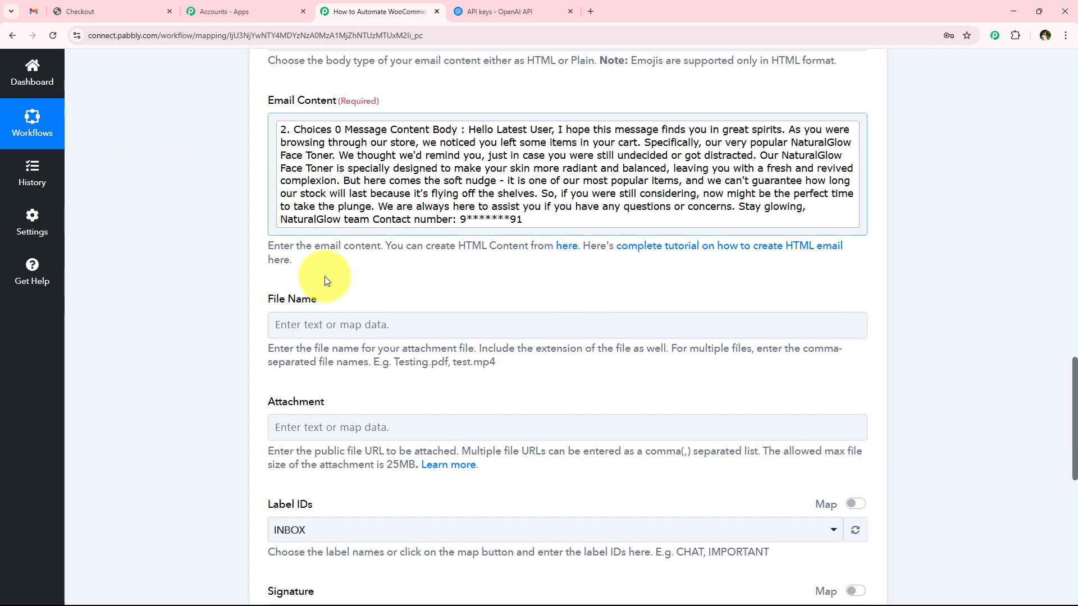
mouse_move(268, 296)
left_mouse_down()
mouse_move(320, 505)
mouse_move(324, 585)
mouse_move(323, 564)
left_mouse_up()
left_click(208, 345)
scroll(209, 348, "down", 3)
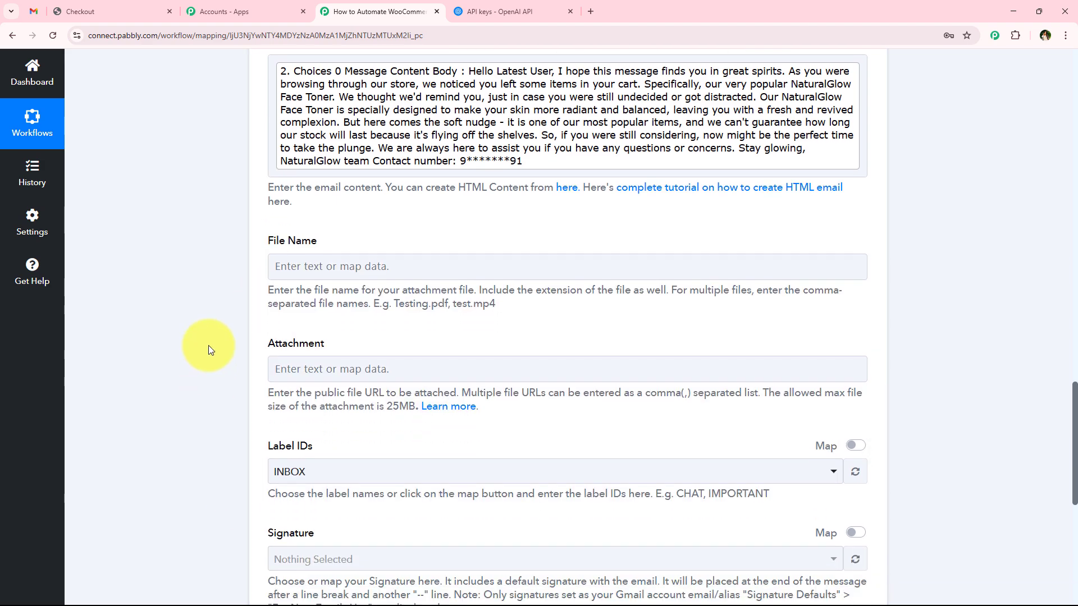
scroll(209, 337, "down", 5)
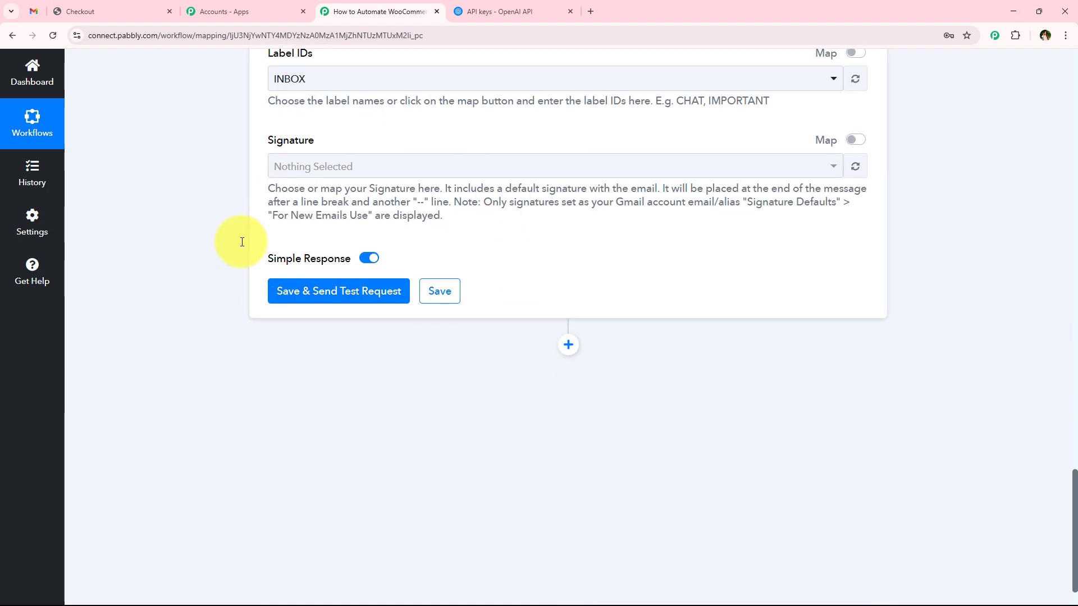
left_click(346, 292)
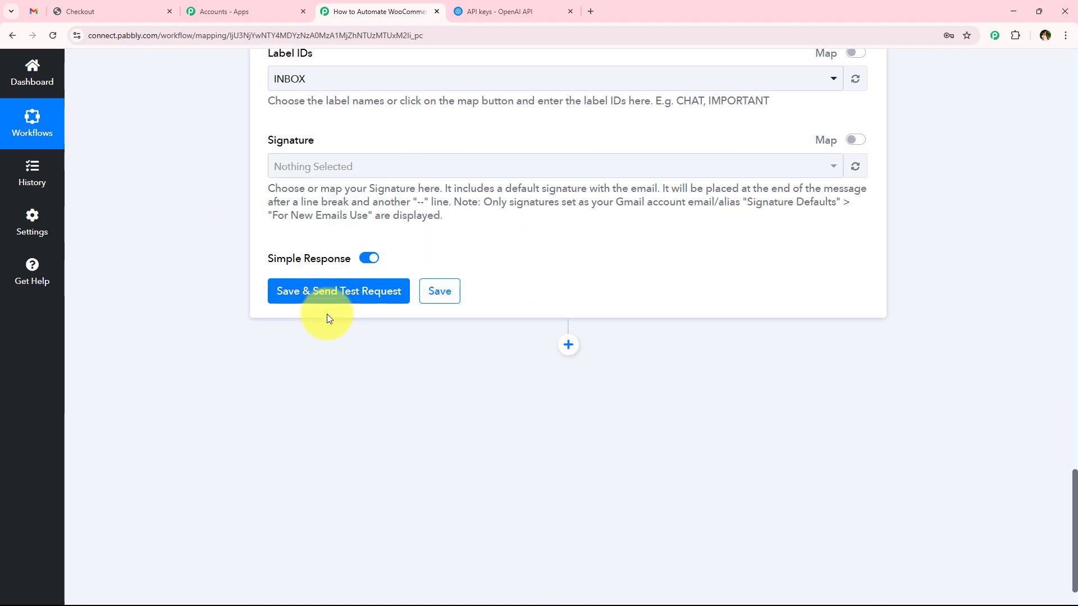
Review the Gmail test response, including the recipient in Res1 Response Result To, and collapse the Gmail action
scroll(272, 341, "down", 1)
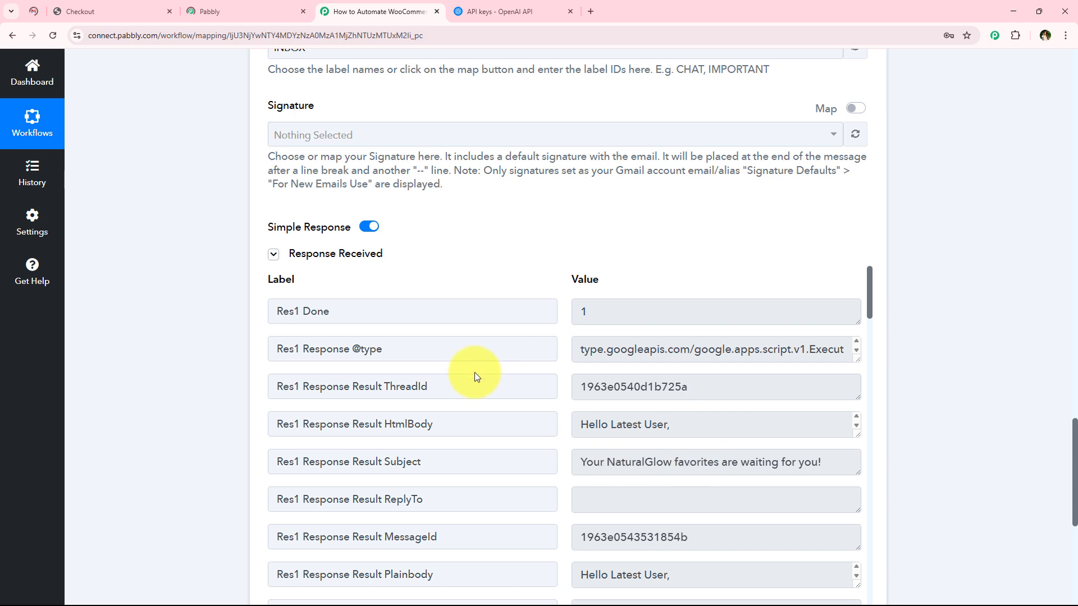
scroll(457, 397, "down", 2)
scroll(465, 413, "up", 2)
scroll(684, 464, "down", 1)
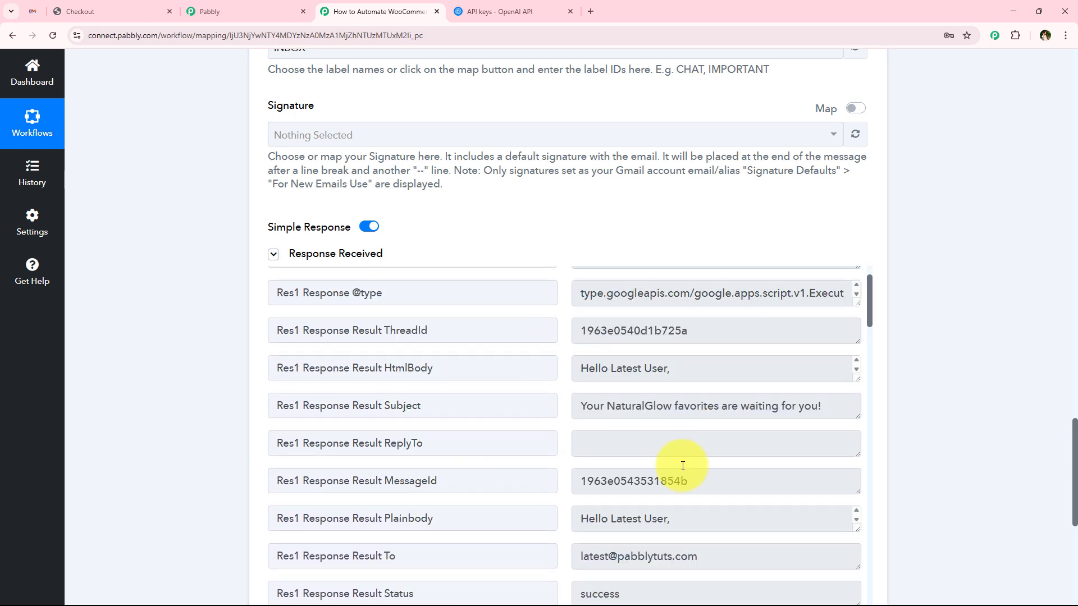
left_click_drag(788, 555, 553, 542)
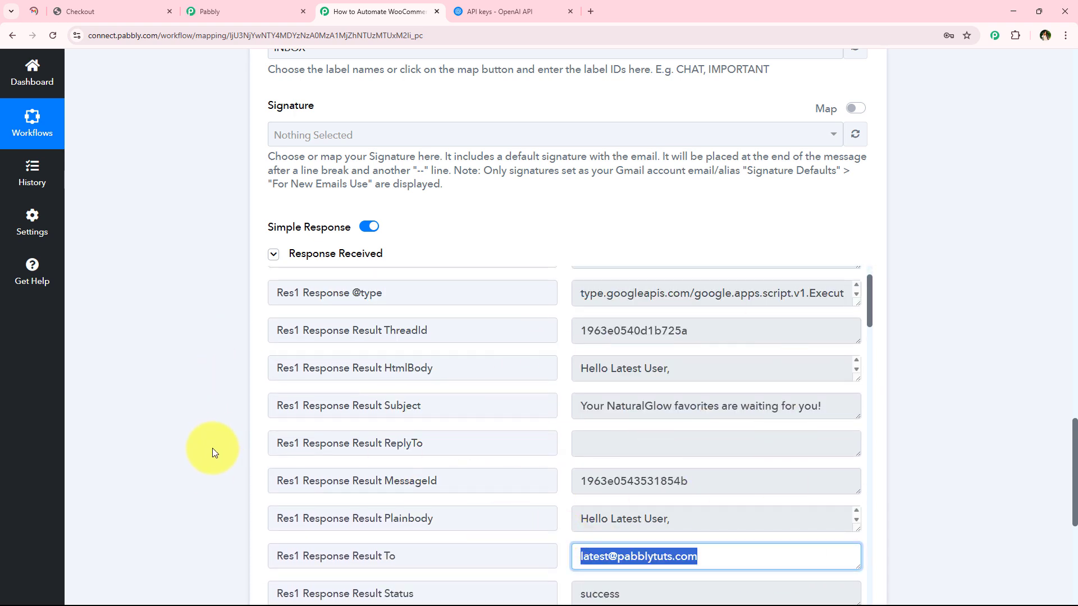
left_click(231, 568)
scroll(235, 369, "up", 15)
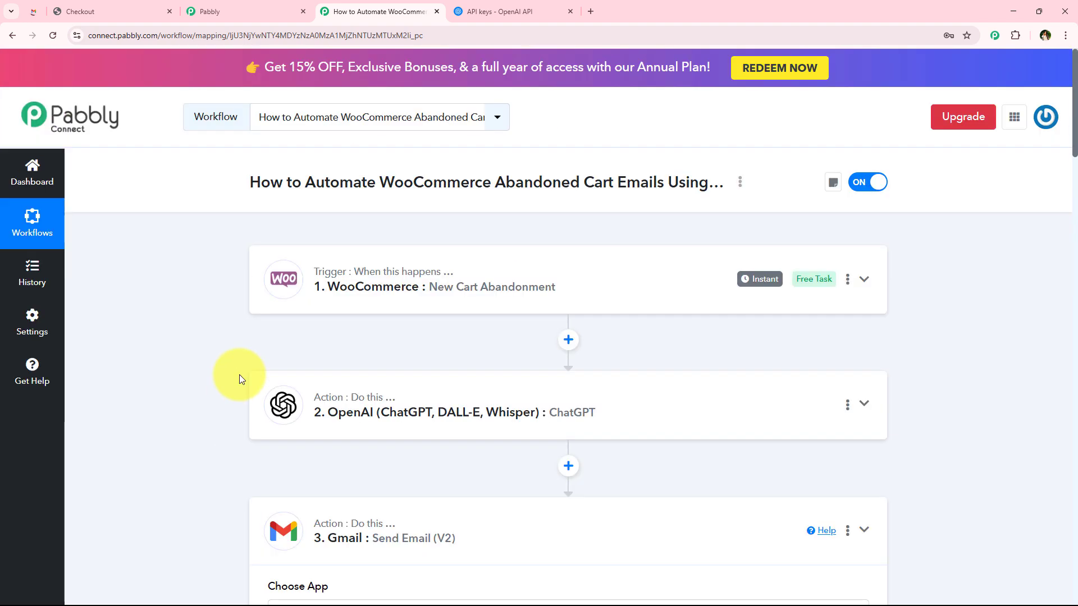
left_click(421, 537)
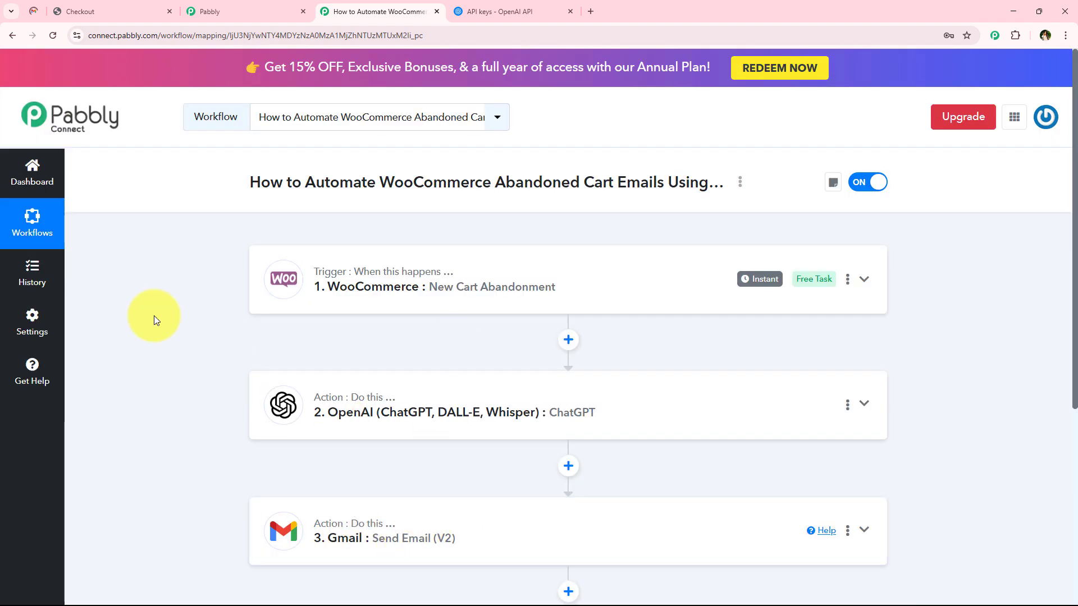
Switch to the Gmail inbox, open the NaturalGlow Skincare email and check its greeting and body text
key("ctrl+1")
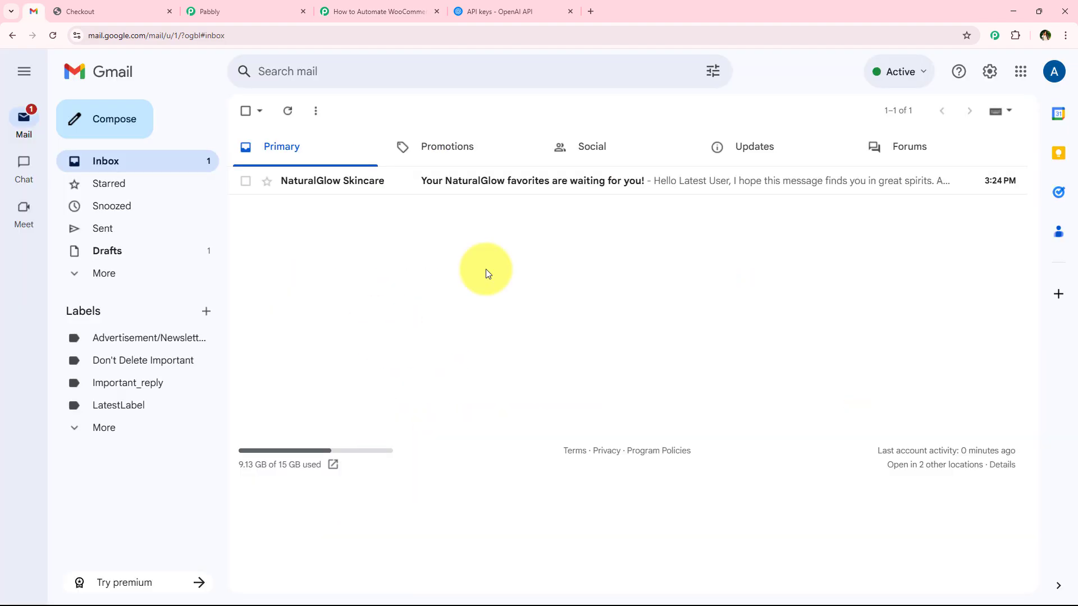
left_click(522, 184)
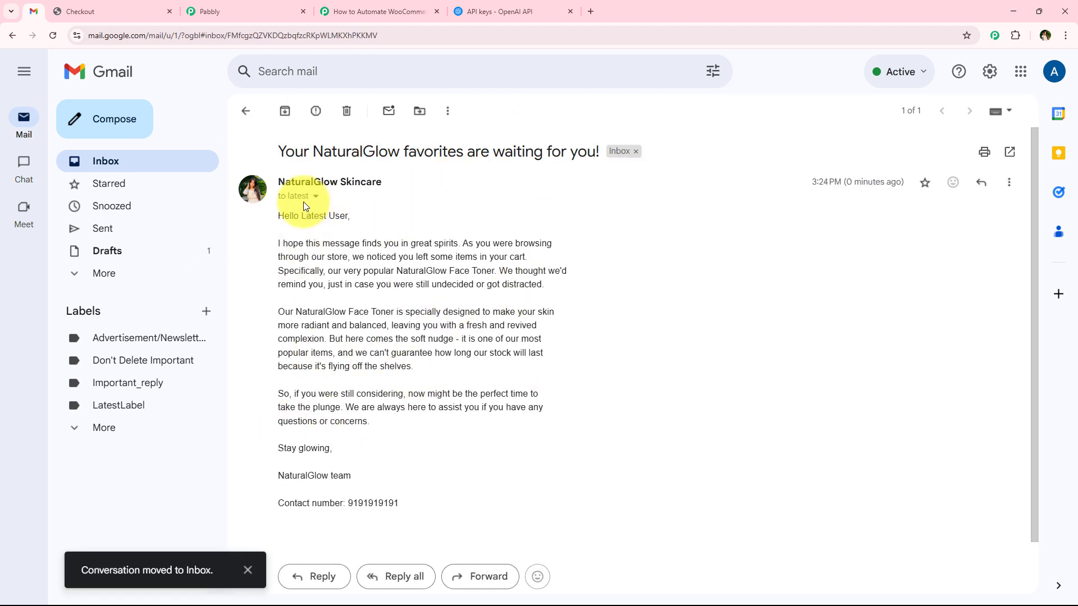
left_click_drag(279, 215, 365, 217)
left_click(264, 246)
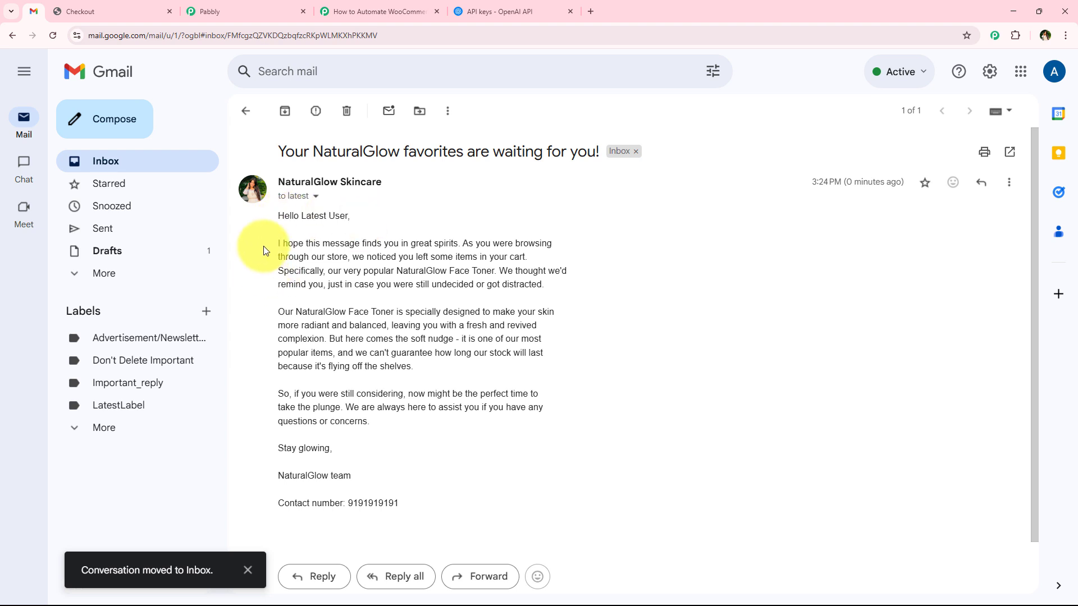
left_click_drag(263, 250, 553, 243)
left_click(254, 573)
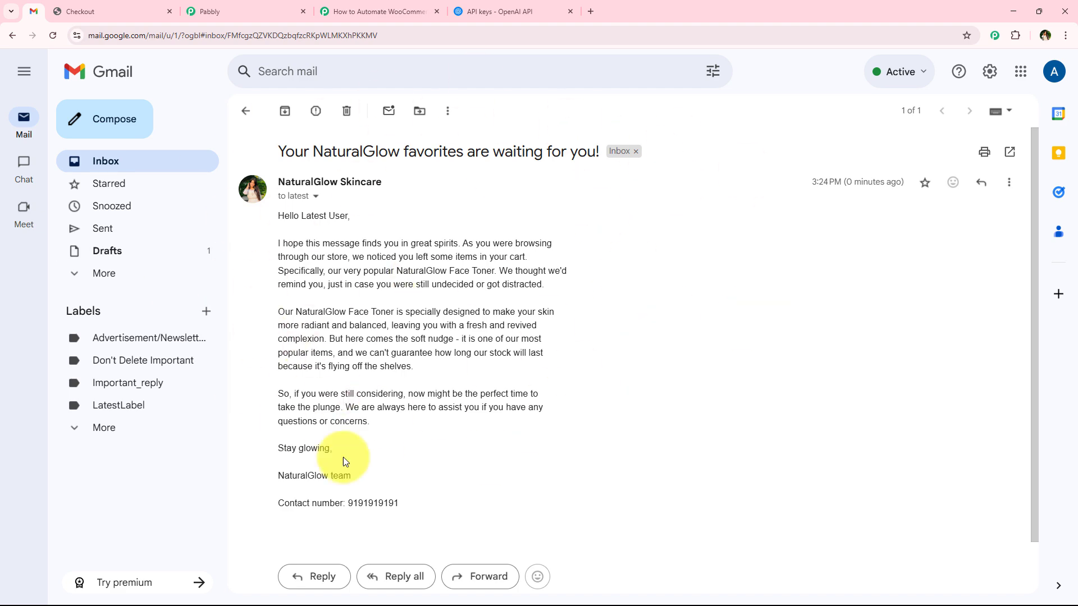
mouse_move(387, 464)
left_mouse_down()
mouse_move(265, 234)
mouse_move(273, 220)
left_mouse_up()
left_click(272, 380)
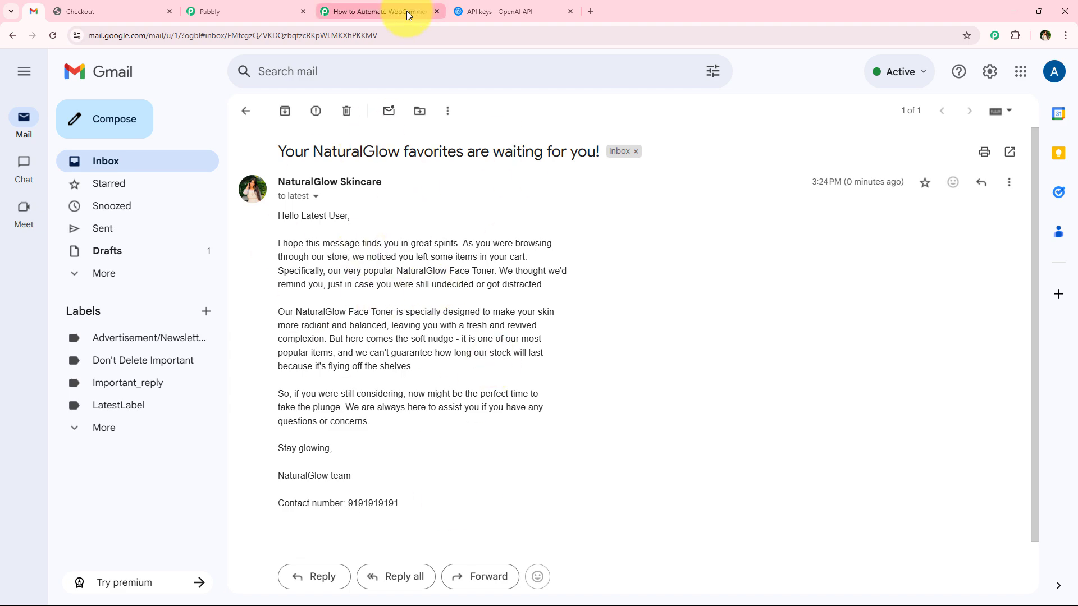
Compare the Pabbly Connect workflow with the received email in Gmail, ending back on the workflow
left_click(364, 11)
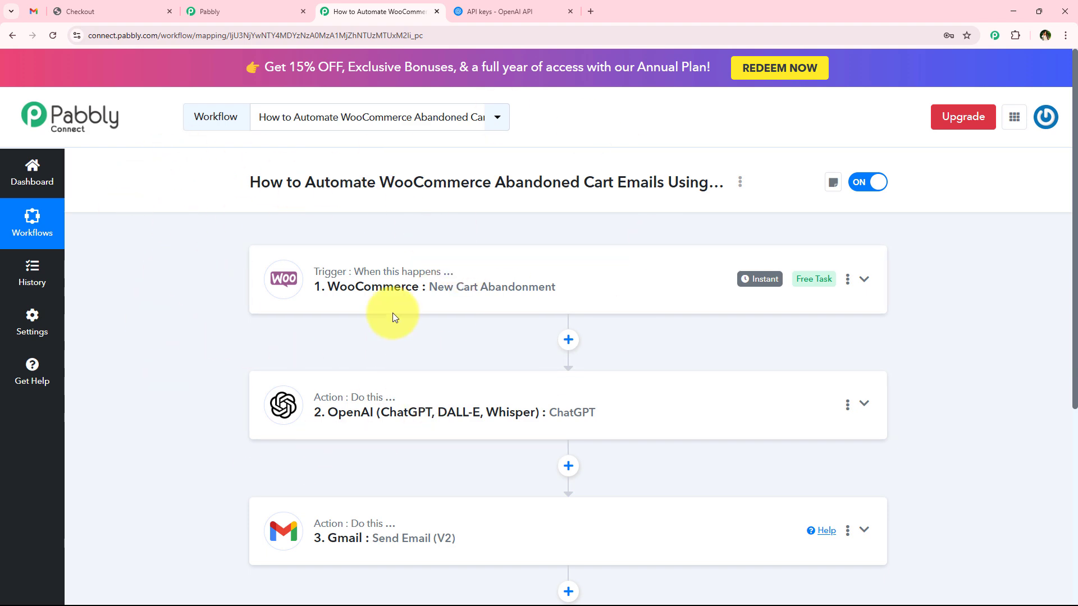
left_click(35, 11)
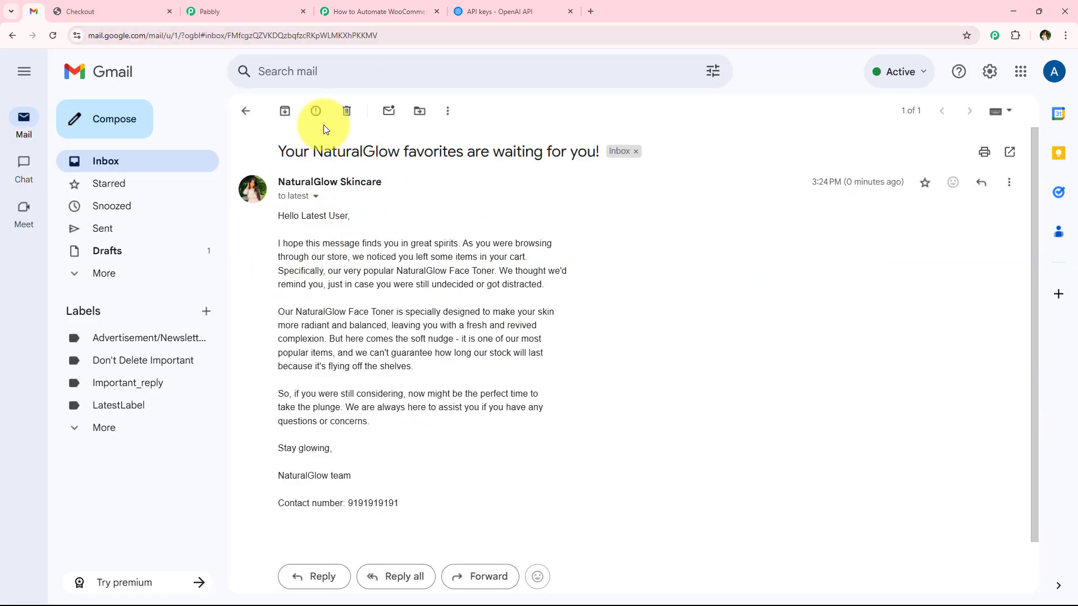
left_click(354, 6)
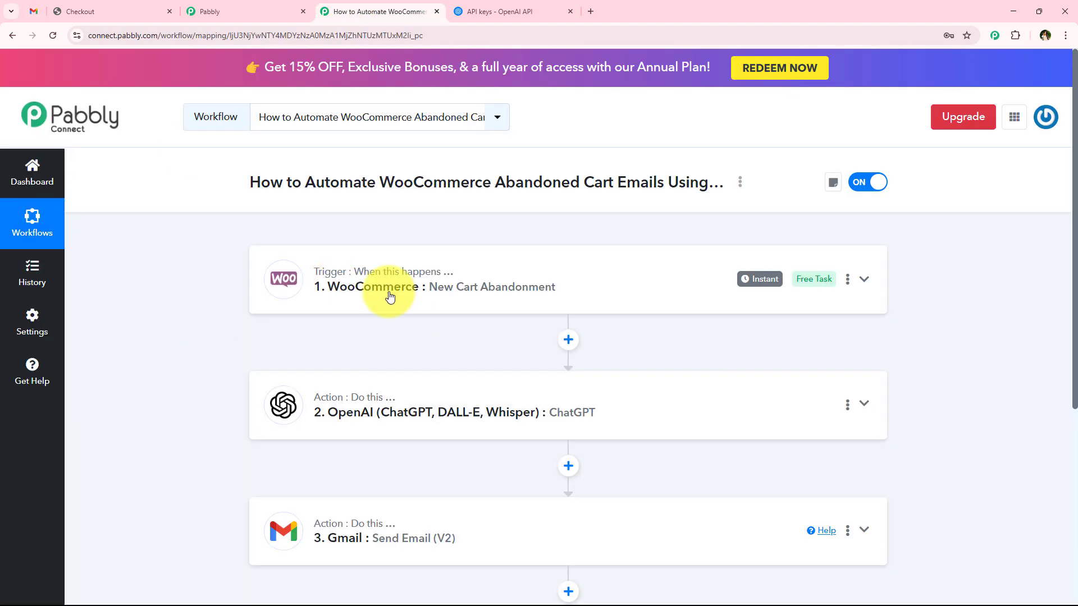